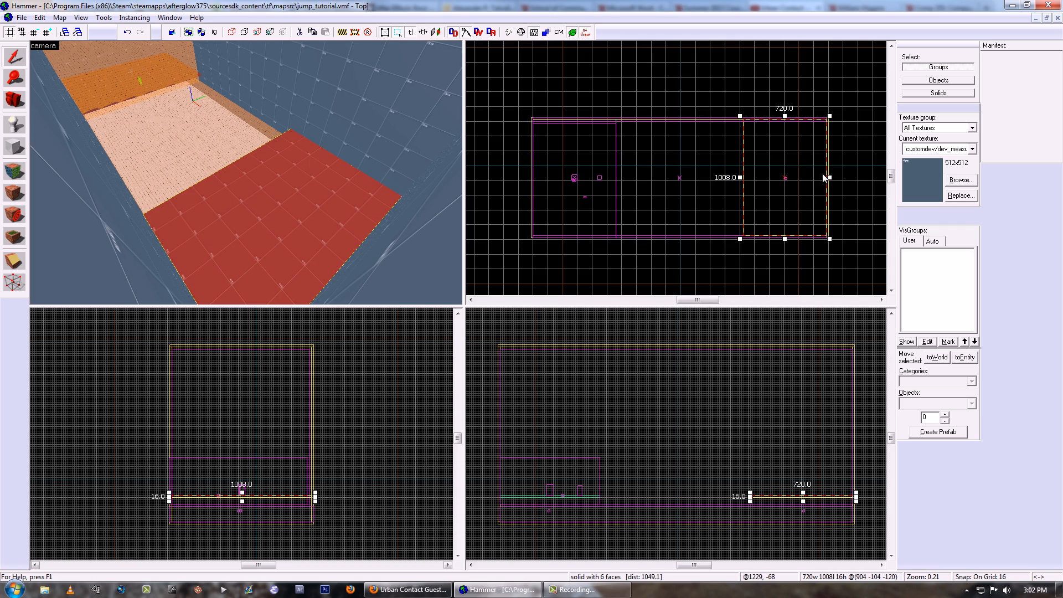
- Create a thin upright block's footprint on the floor against the room's far end wall
{"action": "scroll", "coordinate": [829, 183], "scroll_direction": "up", "scroll_amount": 6}
{"action": "key", "text": "shift+b"}
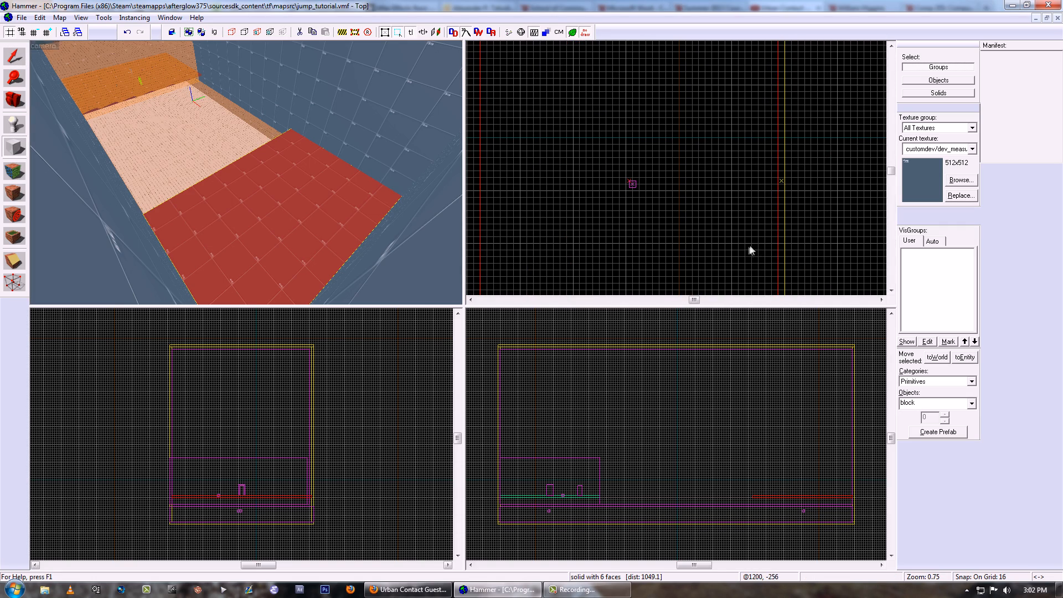
{"action": "scroll", "coordinate": [768, 234], "scroll_direction": "up", "scroll_amount": 2}
{"action": "left_click_drag", "start_coordinate": [772, 177], "coordinate": [761, 265]}
{"action": "key", "text": "Return"}
- Align the new block against the end wall and resize its footprint to 16 by 144 units
{"action": "key", "text": "shift+s"}
{"action": "left_click_drag", "start_coordinate": [765, 223], "coordinate": [774, 191]}
{"action": "scroll", "coordinate": [774, 190], "scroll_direction": "up", "scroll_amount": 1}
{"action": "left_click_drag", "start_coordinate": [773, 135], "coordinate": [773, 128]}
{"action": "left_click_drag", "start_coordinate": [775, 167], "coordinate": [772, 158]}
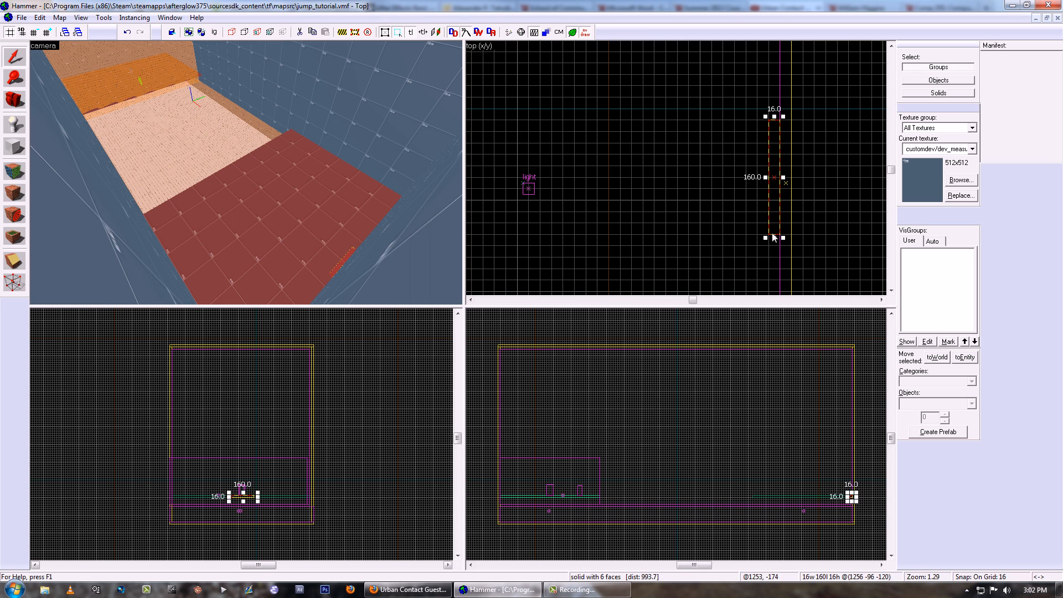
{"action": "left_click_drag", "start_coordinate": [775, 206], "coordinate": [775, 212]}
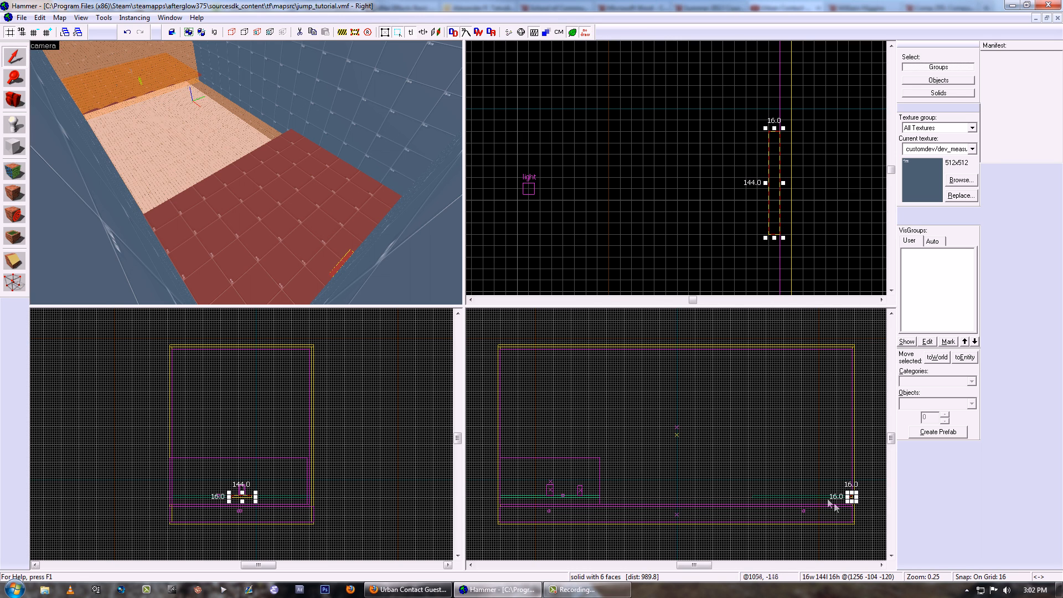
- Stretch the block upward to 208 units tall so it forms a doorway-sized panel on the end wall
{"action": "scroll", "coordinate": [825, 500], "scroll_direction": "up", "scroll_amount": 10}
{"action": "left_click_drag", "start_coordinate": [854, 457], "coordinate": [855, 359]}
{"action": "scroll", "coordinate": [854, 429], "scroll_direction": "down", "scroll_amount": 5}
{"action": "key", "text": "z"}
{"action": "key", "text": "w"}
{"action": "key", "text": "z"}
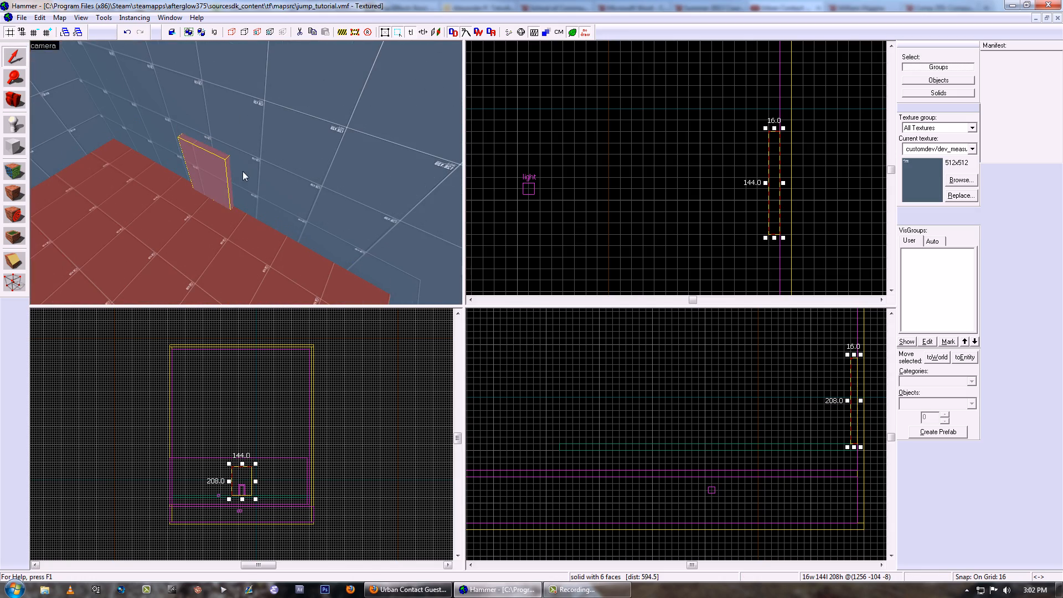
- Apply the tools/toolsnodraw texture to all faces of the doorway block
{"action": "key", "text": "shift+a"}
{"action": "left_click", "coordinate": [512, 335]}
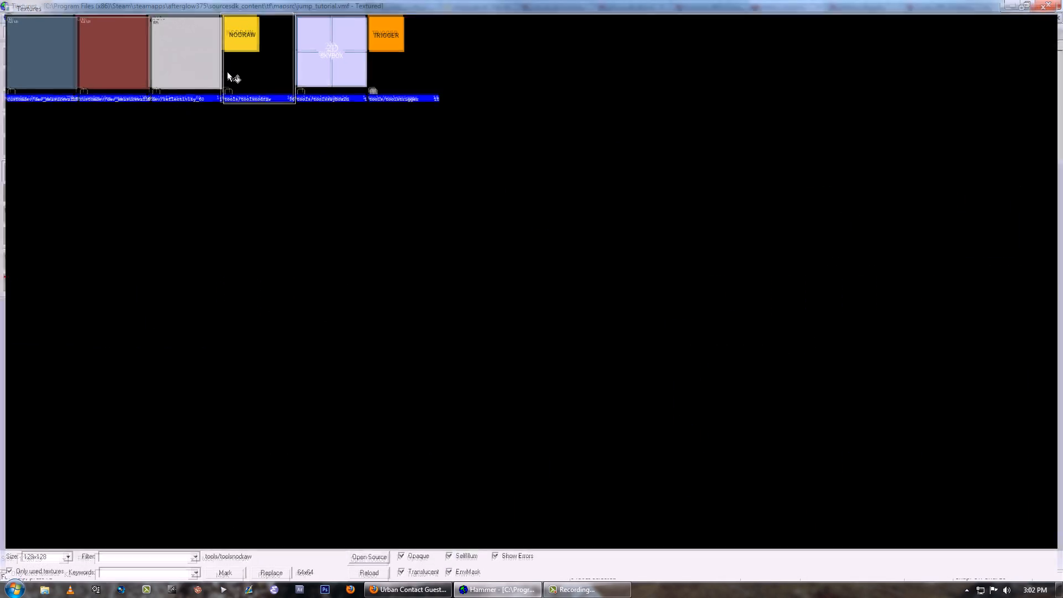
{"action": "double_click", "coordinate": [227, 71]}
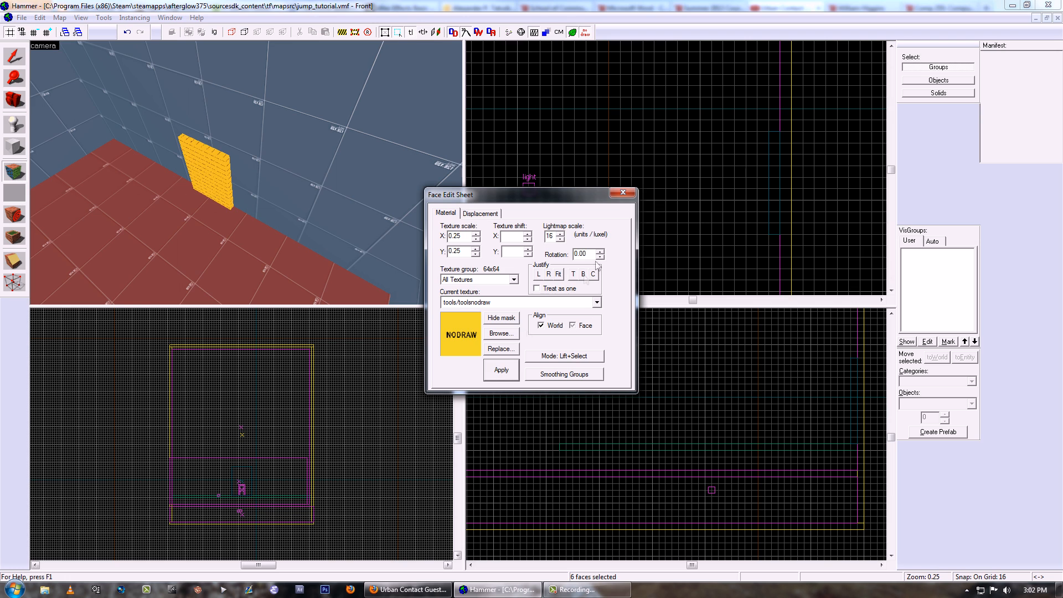
{"action": "left_click", "coordinate": [622, 194]}
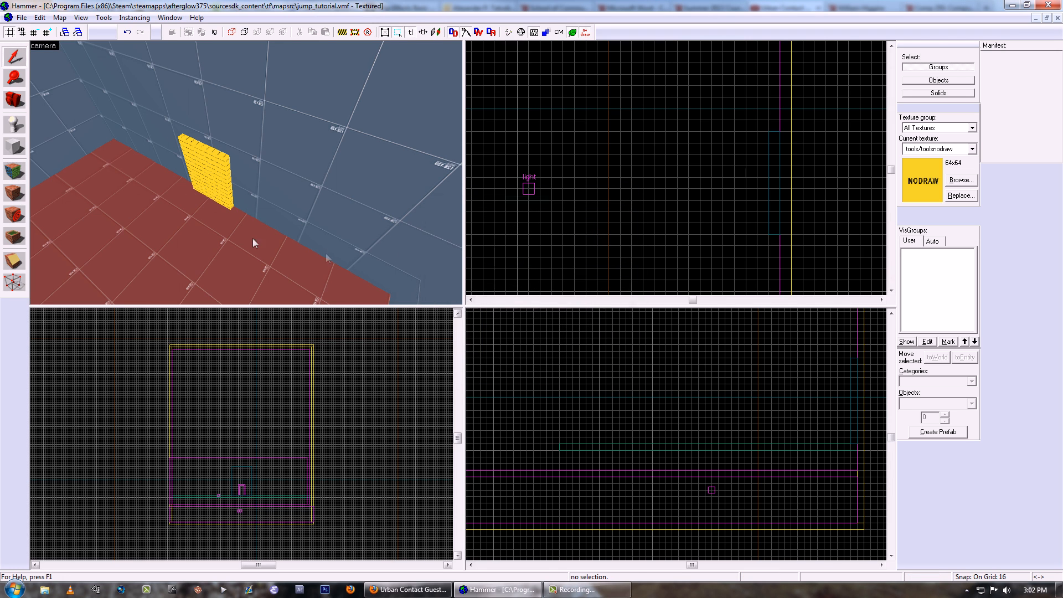
- Filter all textures by "black" and choose tools/toolsblack for the doorway block
{"action": "left_click", "coordinate": [225, 187]}
{"action": "key", "text": "shift+a"}
{"action": "left_click", "coordinate": [510, 333]}
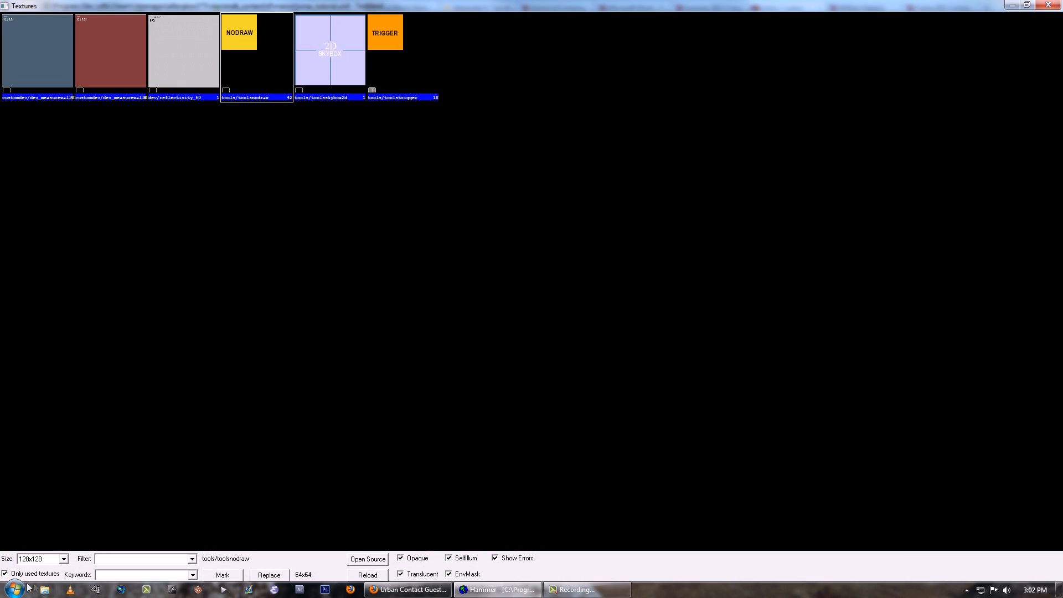
{"action": "left_click", "coordinate": [5, 575]}
{"action": "left_click", "coordinate": [142, 559]}
{"action": "type", "text": "b"}
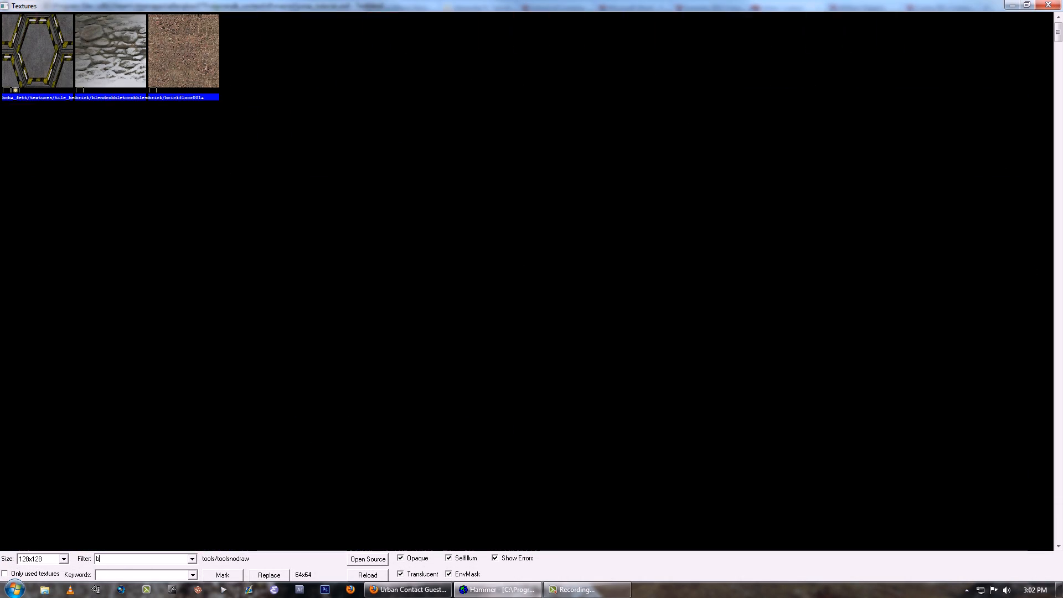
{"action": "type", "text": "lack"}
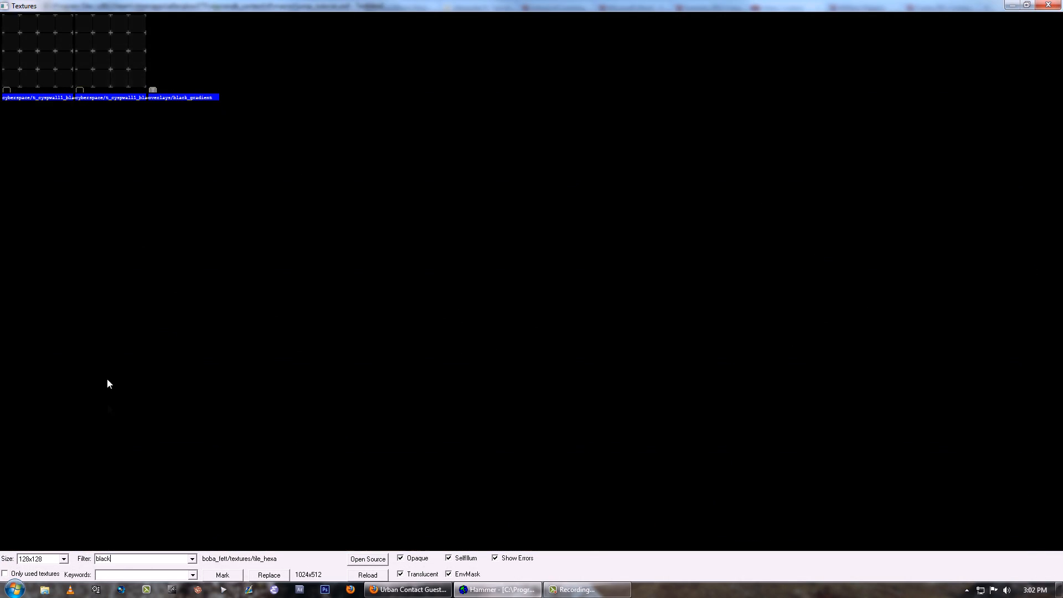
{"action": "left_click", "coordinate": [208, 75]}
{"action": "double_click", "coordinate": [315, 68]}
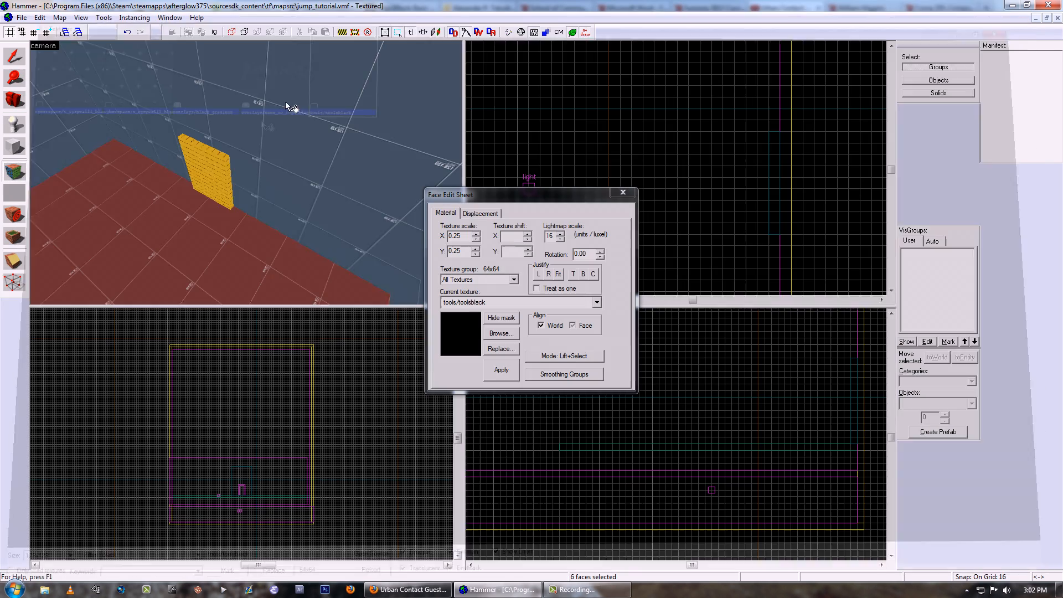
- Paint the doorway block's visible top and side faces with tools/toolsblack
{"action": "right_click", "coordinate": [220, 154]}
{"action": "key", "text": "z"}
{"action": "key", "text": "w"}
{"action": "key", "text": "z"}
{"action": "right_click", "coordinate": [252, 173]}
{"action": "key", "text": "z"}
{"action": "key", "text": "z"}
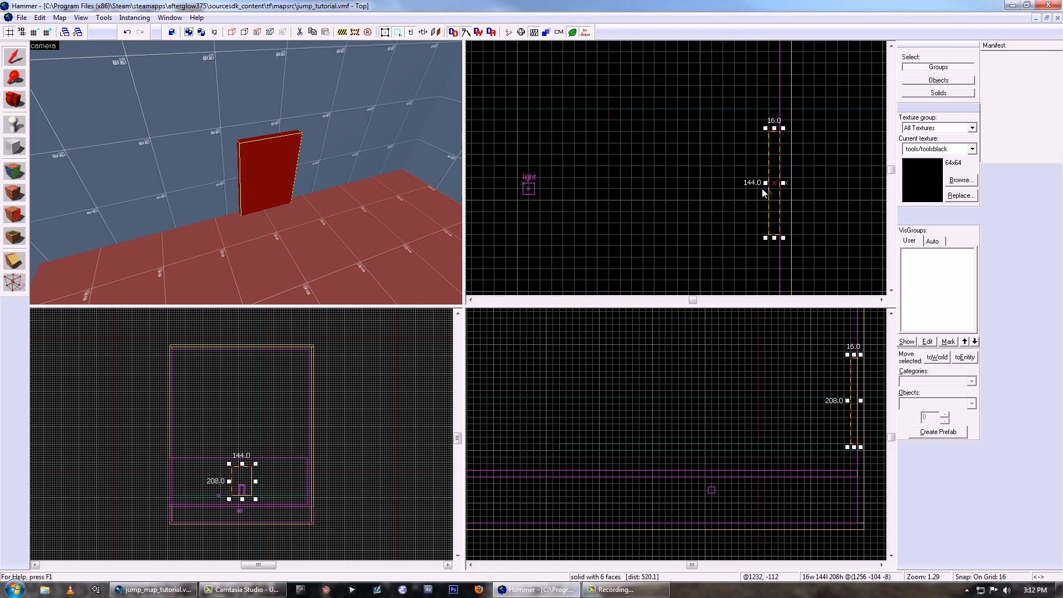
- Duplicate the black doorway block 16 units in front of itself and give the copy the tools/toolstrigger texture
{"action": "scroll", "coordinate": [773, 184], "scroll_direction": "up", "scroll_amount": 1}
{"action": "left_click_drag", "start_coordinate": [775, 185], "coordinate": [758, 185]}
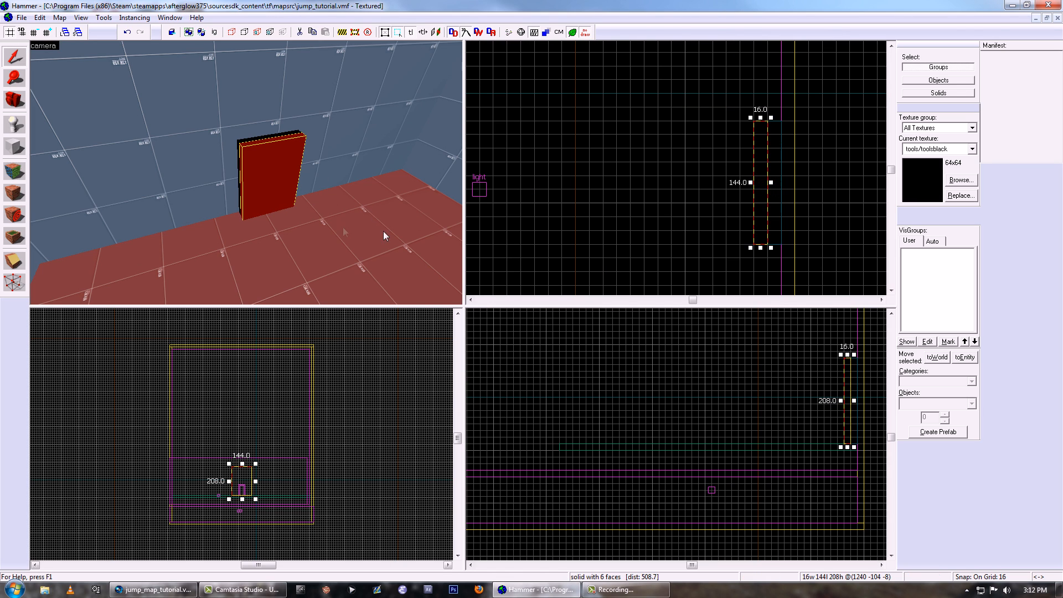
{"action": "key", "text": "shift+a"}
{"action": "left_click", "coordinate": [500, 337]}
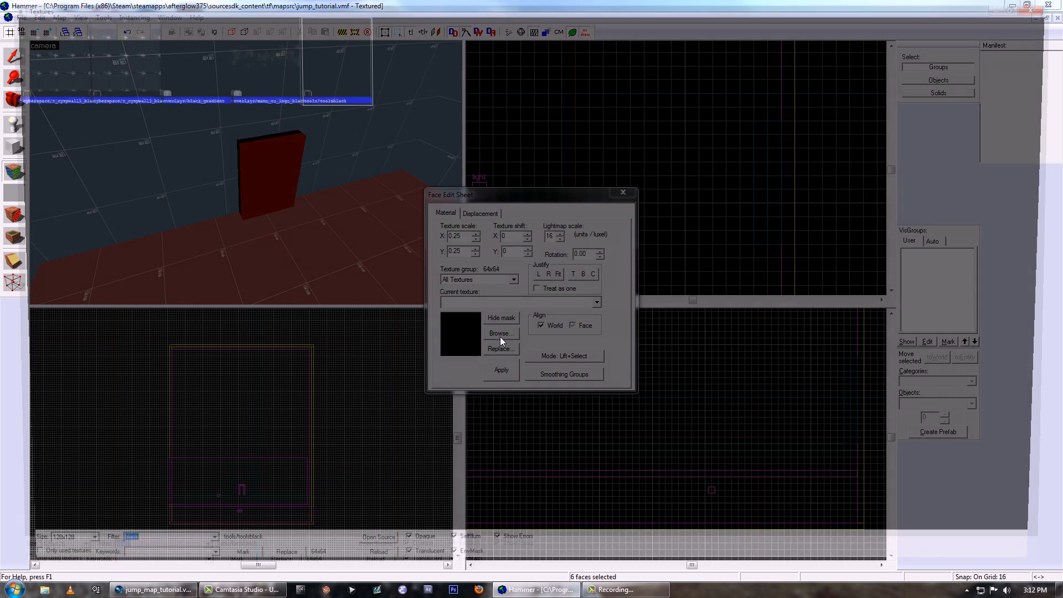
{"action": "left_click", "coordinate": [23, 573]}
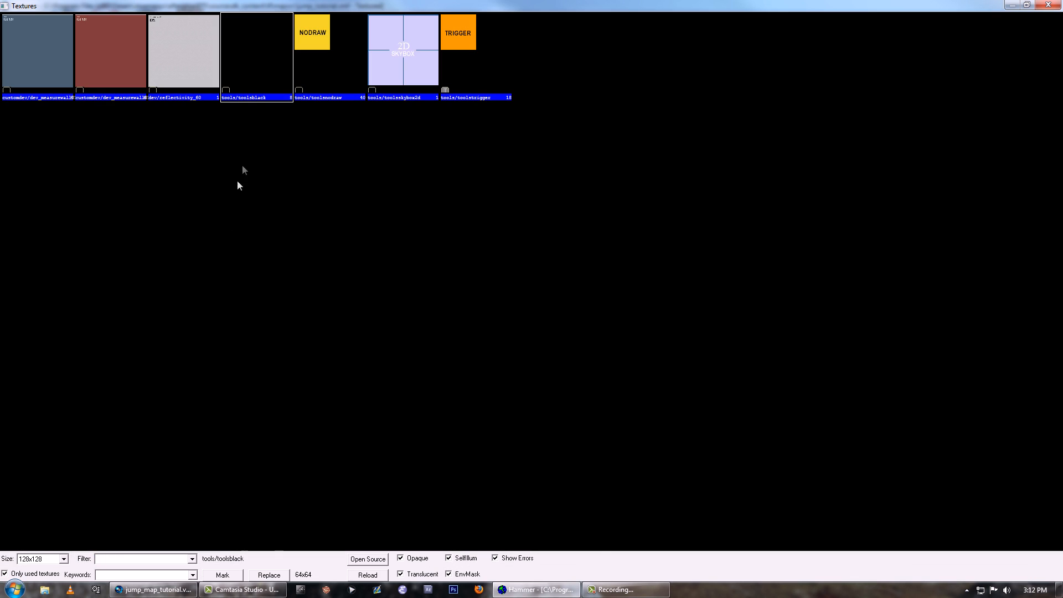
{"action": "double_click", "coordinate": [458, 33]}
{"action": "key", "text": "shift+a"}
- Turn the trigger-textured block into a brush entity of class trigger_teleport
{"action": "key", "text": "ctrl+t"}
{"action": "type", "text": "t"}
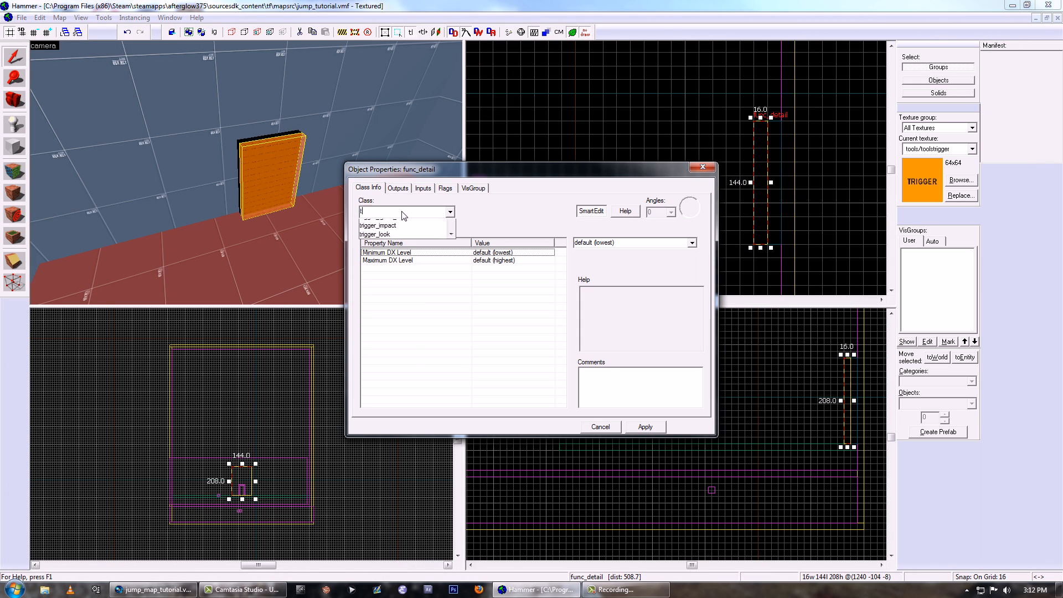
{"action": "type", "text": "elepo"}
{"action": "left_click", "coordinate": [379, 223]}
{"action": "left_click", "coordinate": [655, 427]}
- Set the teleport trigger's Remote Destination to lvl2beginning and adjust its flags
{"action": "left_click", "coordinate": [483, 299]}
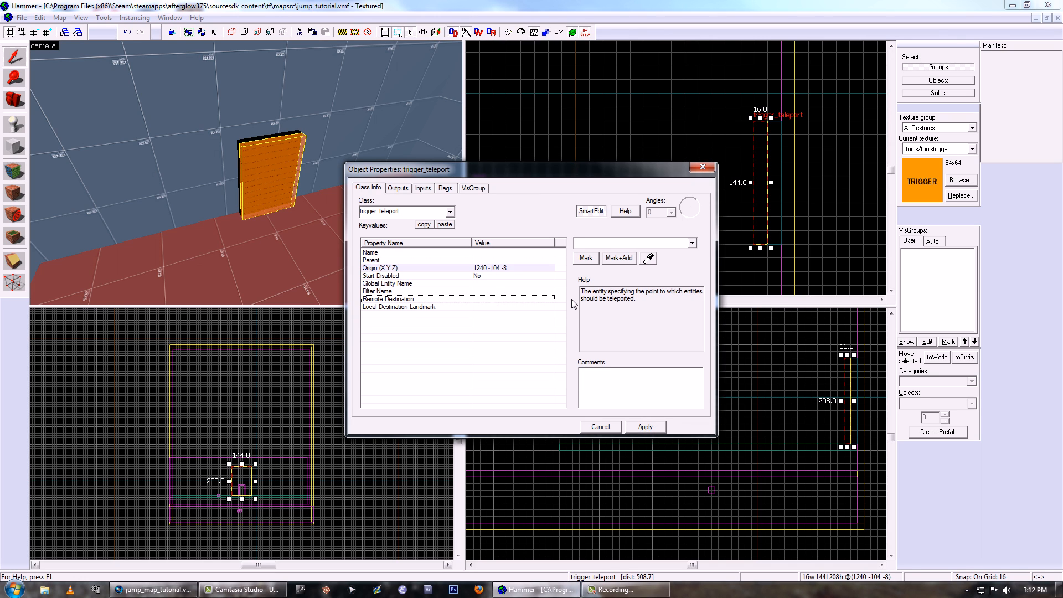
{"action": "type", "text": "lvl2beginning"}
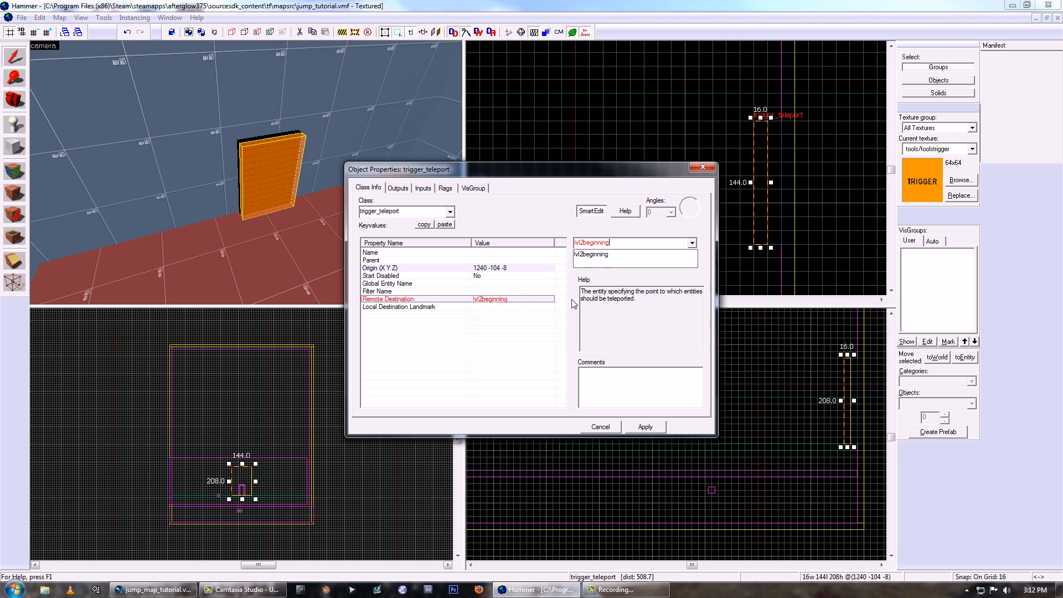
{"action": "left_click", "coordinate": [639, 427]}
{"action": "left_click", "coordinate": [443, 190]}
{"action": "left_click", "coordinate": [363, 216]}
{"action": "left_click", "coordinate": [648, 425]}
{"action": "left_click", "coordinate": [703, 167]}
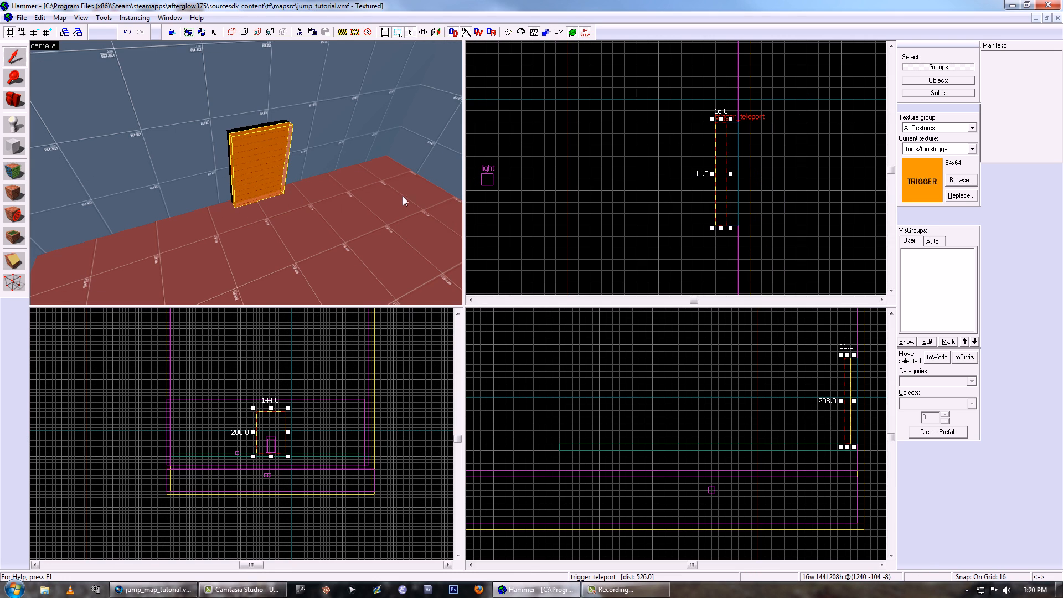
- Duplicate the first level's starting floor together with its teleport destination into the empty space outside the room
{"action": "key", "text": "z"}
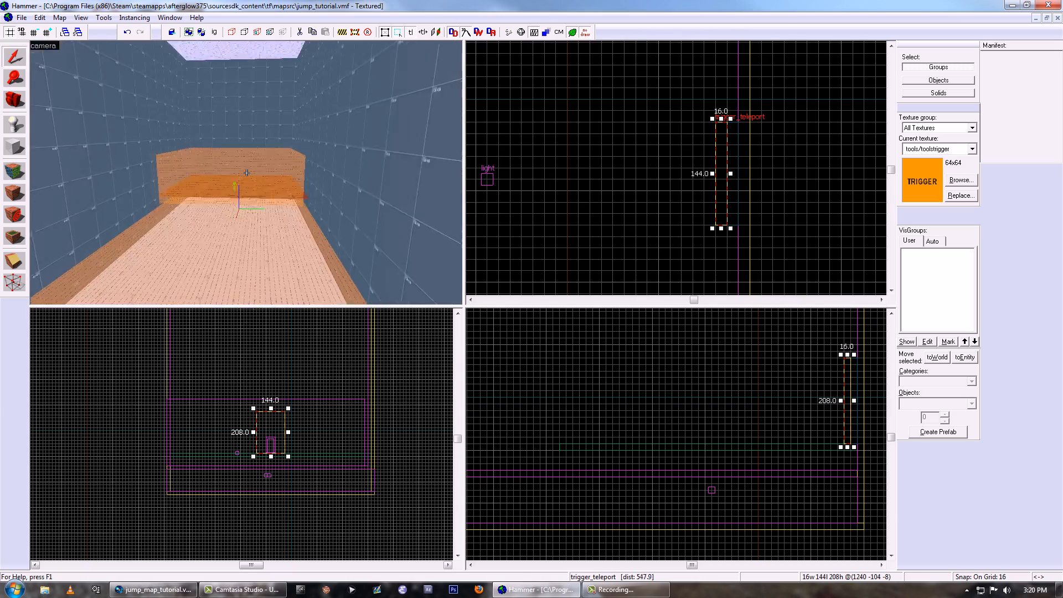
{"action": "key", "text": "z"}
{"action": "left_click", "coordinate": [209, 195]}
{"action": "left_click", "coordinate": [234, 243], "text": "ctrl"}
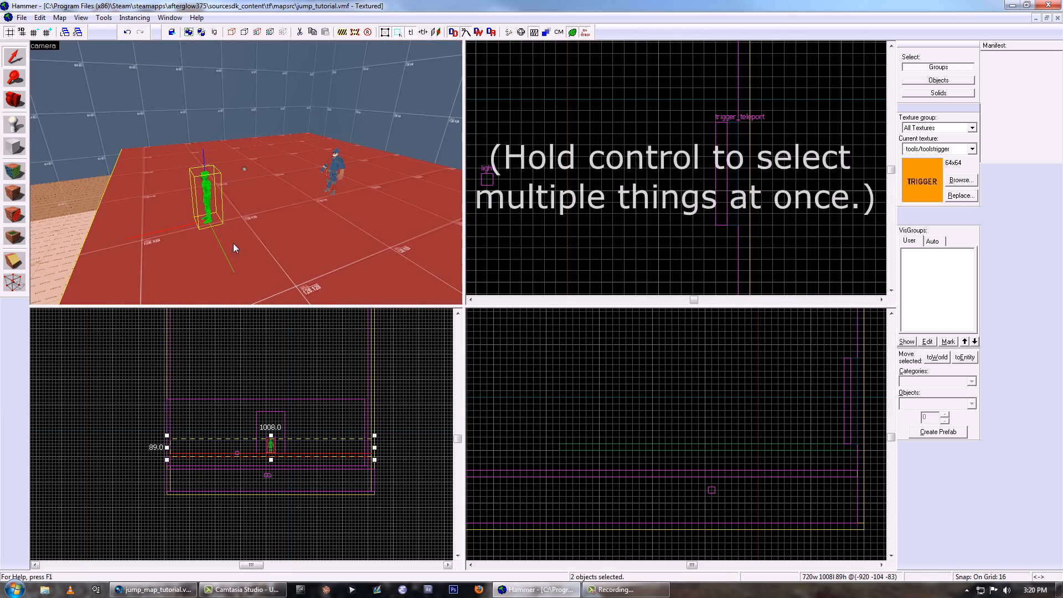
{"action": "scroll", "coordinate": [659, 141], "scroll_direction": "down", "scroll_amount": 4}
{"action": "middle_click_drag", "start_coordinate": [503, 169], "coordinate": [653, 112]}
{"action": "left_click_drag", "start_coordinate": [652, 111], "coordinate": [648, 219], "text": "shift"}
- Edit the Name property of the duplicated info_teleport_destination and apply the change
{"action": "key", "text": "z"}
{"action": "key", "text": "w"}
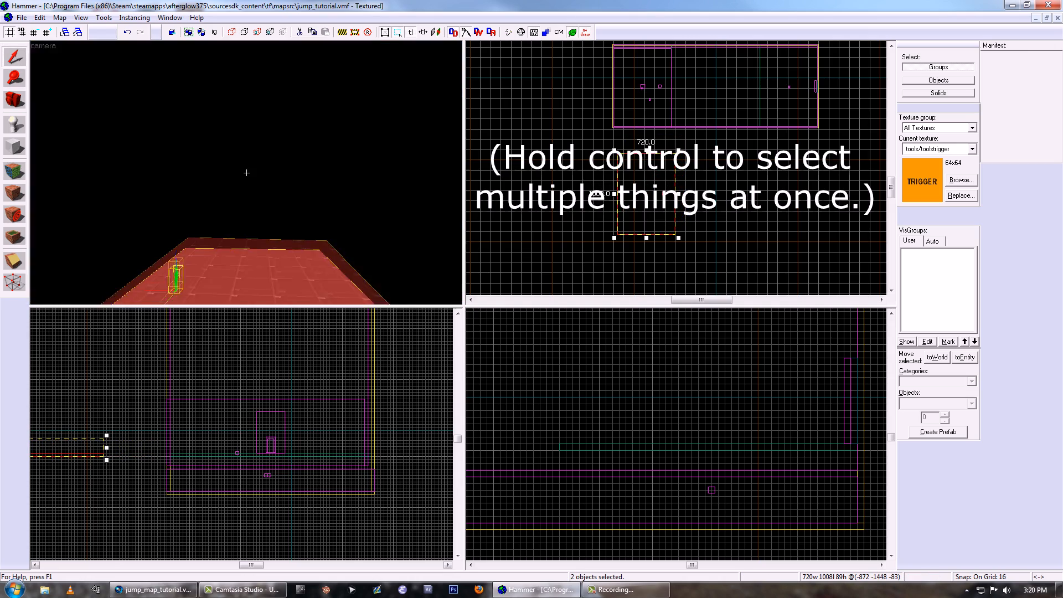
{"action": "key", "text": "z"}
{"action": "double_click", "coordinate": [287, 173]}
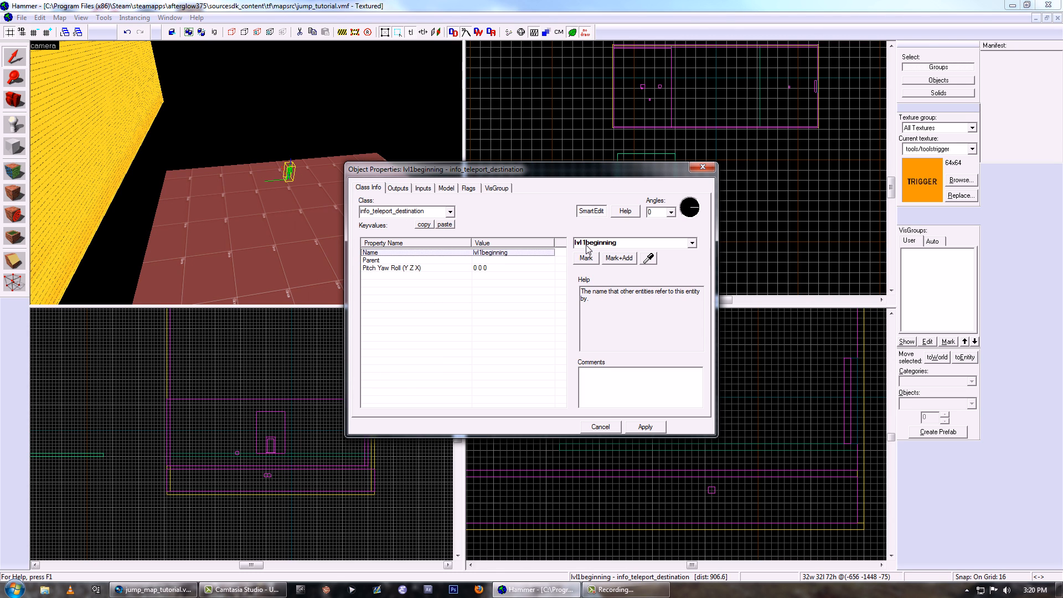
{"action": "left_click", "coordinate": [645, 427]}
{"action": "left_click", "coordinate": [702, 168]}
- Shrink the duplicated floor to a 336 by 560 unit platform around the teleport destination
{"action": "left_click", "coordinate": [367, 210]}
{"action": "scroll", "coordinate": [657, 202], "scroll_direction": "up", "scroll_amount": 3}
{"action": "left_click_drag", "start_coordinate": [502, 84], "coordinate": [584, 120]}
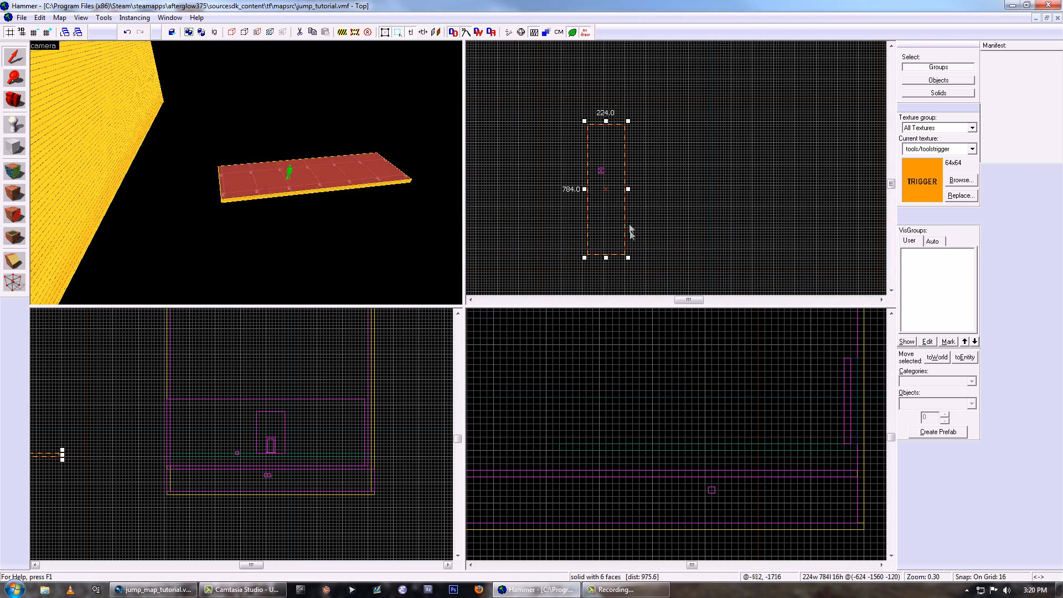
{"action": "scroll", "coordinate": [627, 214], "scroll_direction": "up", "scroll_amount": 2}
{"action": "left_click_drag", "start_coordinate": [629, 261], "coordinate": [623, 223]}
{"action": "middle_click_drag", "start_coordinate": [604, 167], "coordinate": [599, 192]}
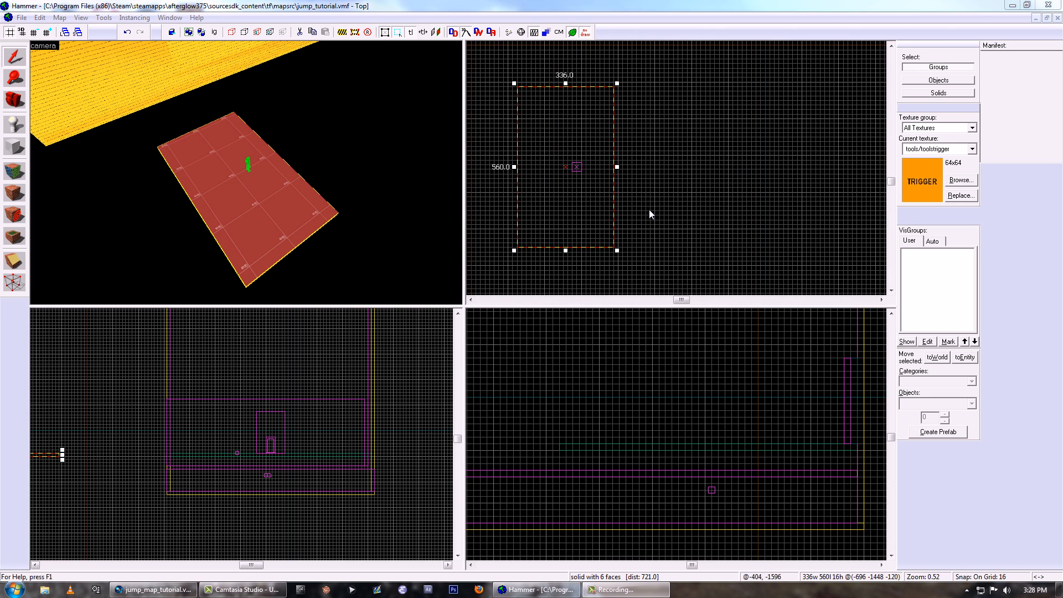
- Move the small platform and its teleport destination together farther away from the first room
{"action": "scroll", "coordinate": [663, 184], "scroll_direction": "down", "scroll_amount": 4}
{"action": "left_click_drag", "start_coordinate": [593, 247], "coordinate": [700, 112]}
{"action": "scroll", "coordinate": [680, 163], "scroll_direction": "down", "scroll_amount": 4}
{"action": "scroll", "coordinate": [678, 205], "scroll_direction": "up", "scroll_amount": 2}
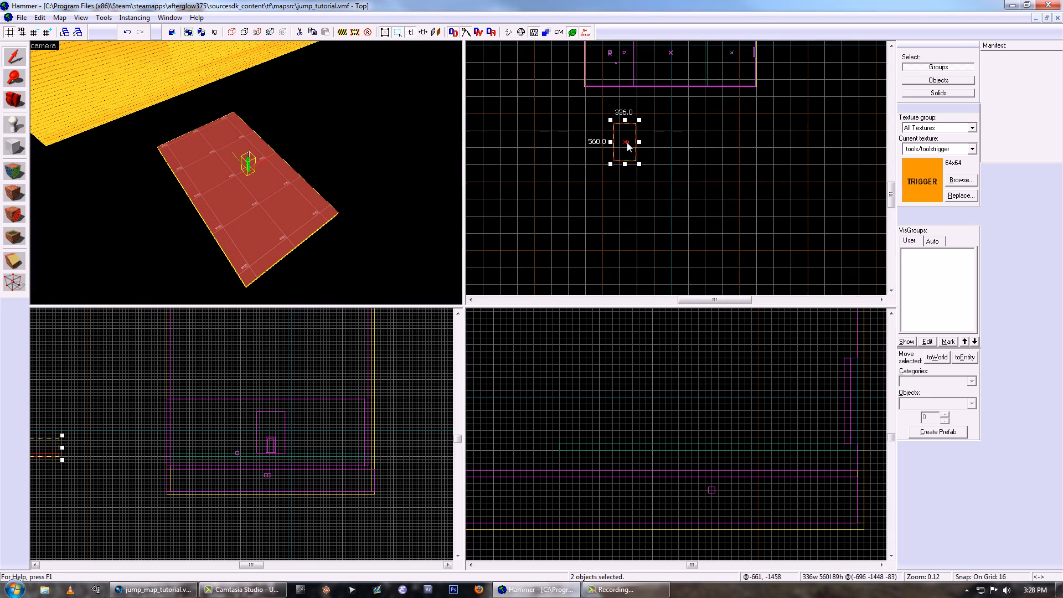
{"action": "left_click_drag", "start_coordinate": [636, 155], "coordinate": [620, 232]}
{"action": "middle_click_drag", "start_coordinate": [620, 230], "coordinate": [580, 159]}
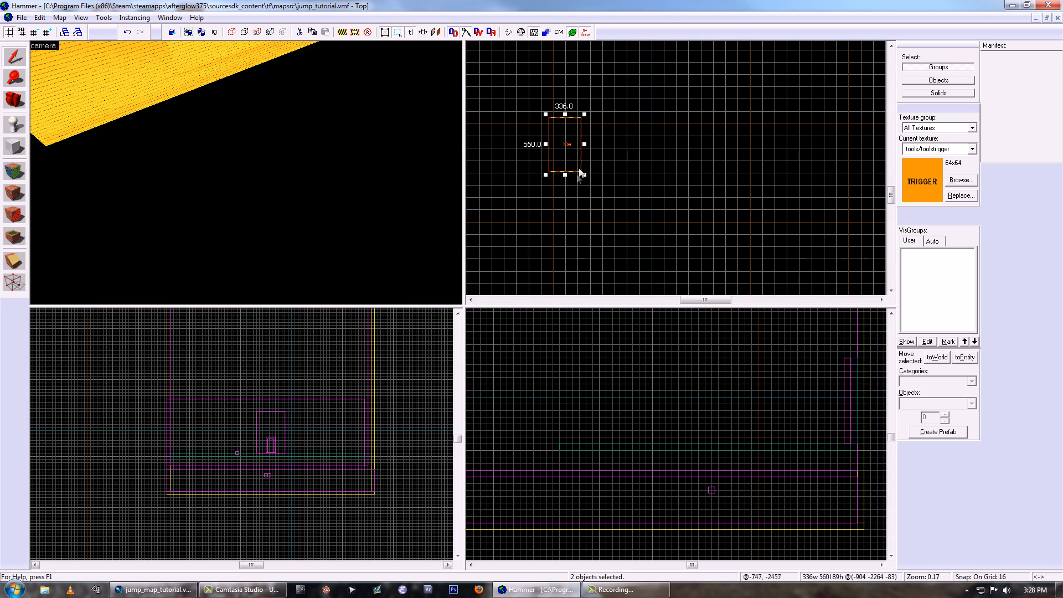
{"action": "key", "text": "z"}
{"action": "key", "text": "z"}
{"action": "left_click", "coordinate": [246, 172]}
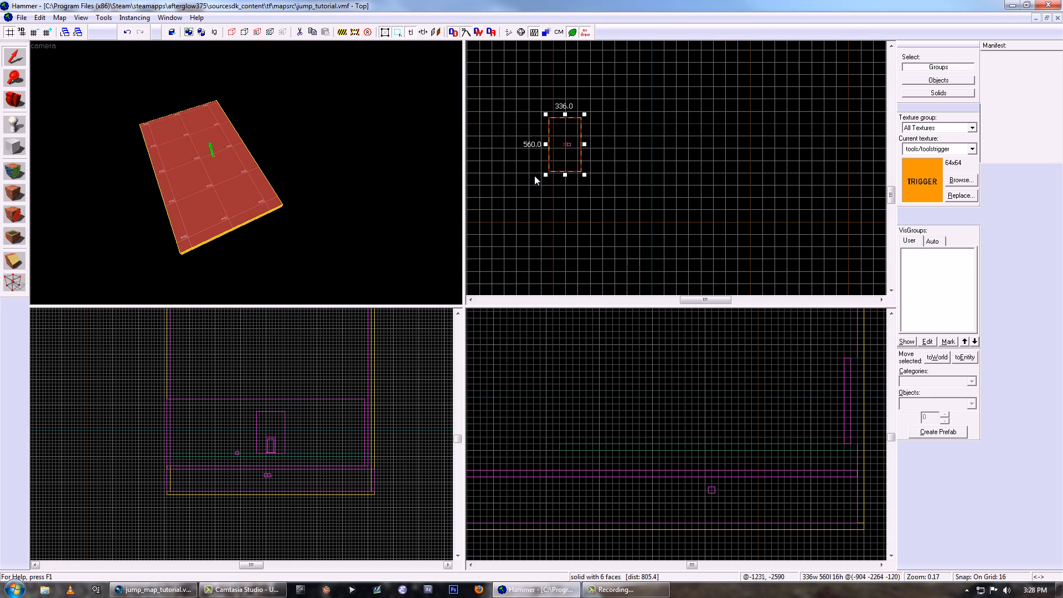
- Create a new block beside the starting platform with a footprint of 400 by 208 units
{"action": "scroll", "coordinate": [545, 177], "scroll_direction": "up", "scroll_amount": 3}
{"action": "key", "text": "shift+b"}
{"action": "left_click_drag", "start_coordinate": [606, 217], "coordinate": [669, 192]}
{"action": "scroll", "coordinate": [632, 202], "scroll_direction": "up", "scroll_amount": 3}
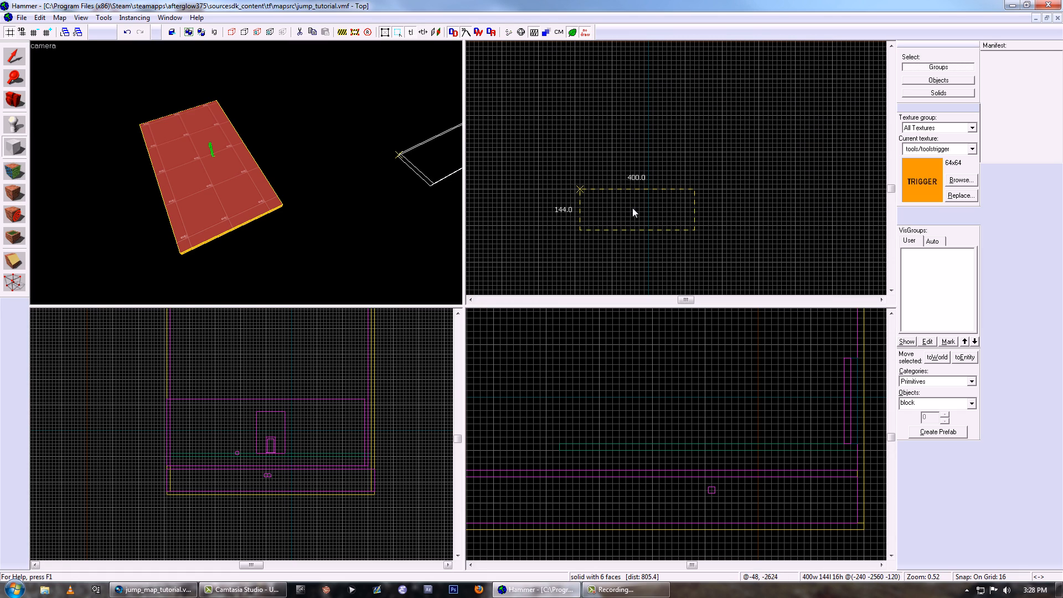
{"action": "key", "text": "Return"}
{"action": "key", "text": "shift+s"}
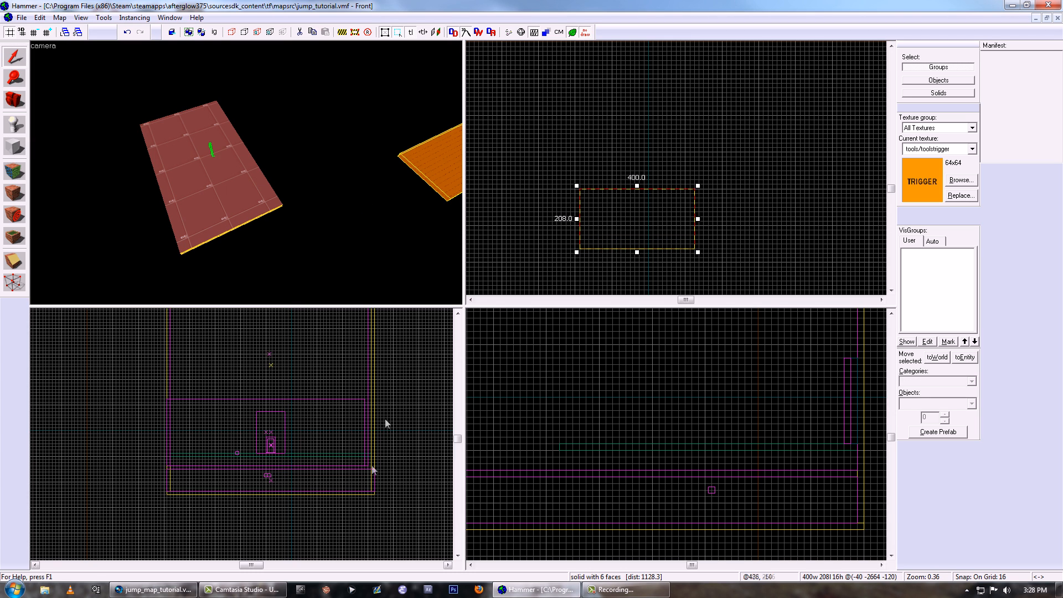
- Stretch the new block above and below the platform level to a height of 1392 units
{"action": "scroll", "coordinate": [384, 422], "scroll_direction": "down", "scroll_amount": 8}
{"action": "scroll", "coordinate": [298, 455], "scroll_direction": "up", "scroll_amount": 4}
{"action": "left_click_drag", "start_coordinate": [299, 453], "coordinate": [298, 384]}
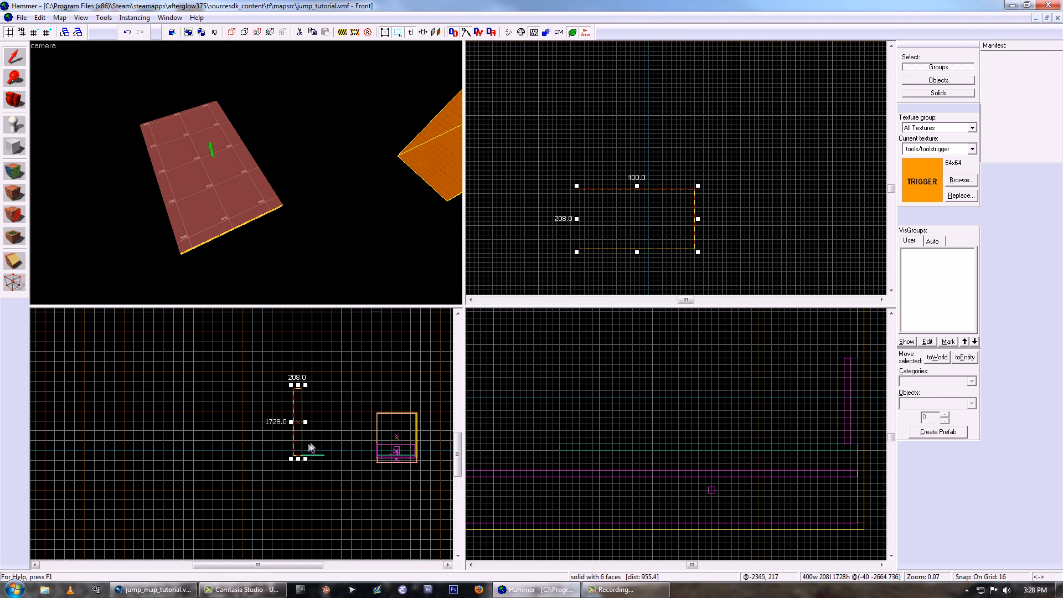
{"action": "left_click_drag", "start_coordinate": [297, 458], "coordinate": [297, 477]}
{"action": "left_click_drag", "start_coordinate": [298, 389], "coordinate": [299, 420]}
{"action": "key", "text": "ctrl+z"}
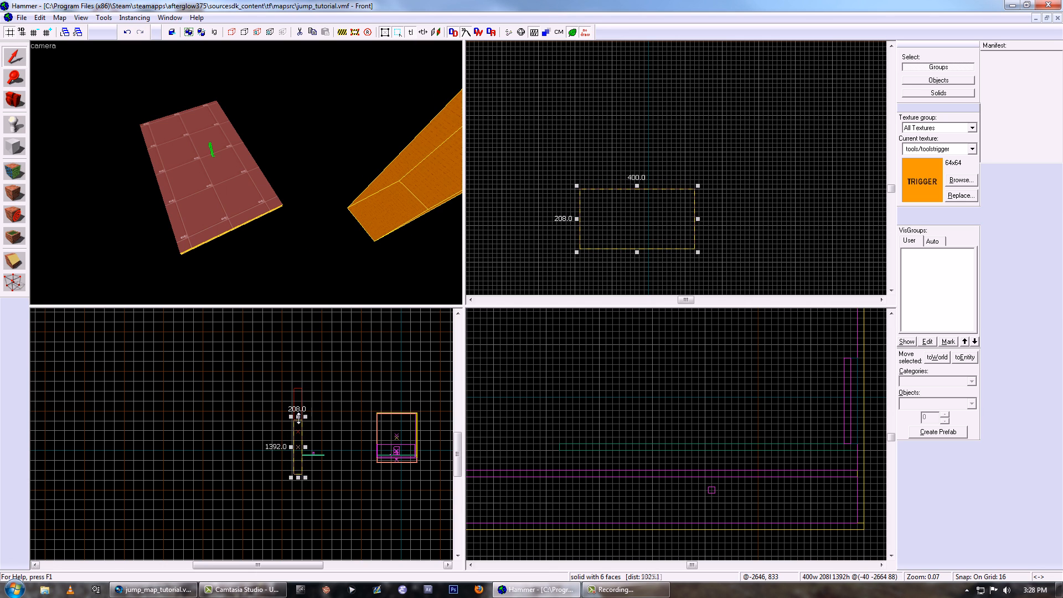
- Apply the red customdev/dev_measurewall texture to the tall block and duplicate it farther along the jump course
{"action": "key", "text": "shift+a"}
{"action": "left_click", "coordinate": [504, 332]}
{"action": "left_click", "coordinate": [117, 55]}
{"action": "double_click", "coordinate": [117, 57]}
{"action": "left_click", "coordinate": [509, 372]}
{"action": "left_click", "coordinate": [626, 194]}
{"action": "left_click", "coordinate": [423, 192]}
{"action": "scroll", "coordinate": [652, 192], "scroll_direction": "down", "scroll_amount": 3}
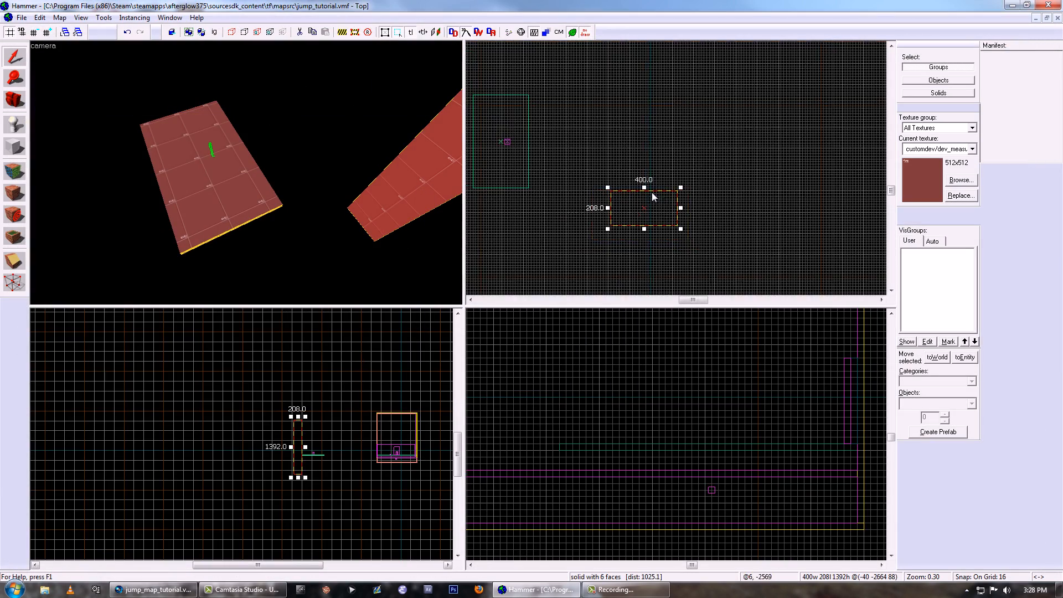
{"action": "left_click_drag", "start_coordinate": [598, 186], "coordinate": [801, 187]}
- Duplicate the starting platform to the far end of the course and enlarge the copy to 832 by 592 units
{"action": "left_click", "coordinate": [243, 178]}
{"action": "scroll", "coordinate": [709, 192], "scroll_direction": "down", "scroll_amount": 3}
{"action": "left_click_drag", "start_coordinate": [585, 160], "coordinate": [797, 81]}
{"action": "middle_click_drag", "start_coordinate": [753, 127], "coordinate": [606, 215]}
{"action": "left_click_drag", "start_coordinate": [637, 157], "coordinate": [596, 152]}
- Lower the large end platform to about Z -552, well below the starting platform
{"action": "scroll", "coordinate": [344, 454], "scroll_direction": "up", "scroll_amount": 4}
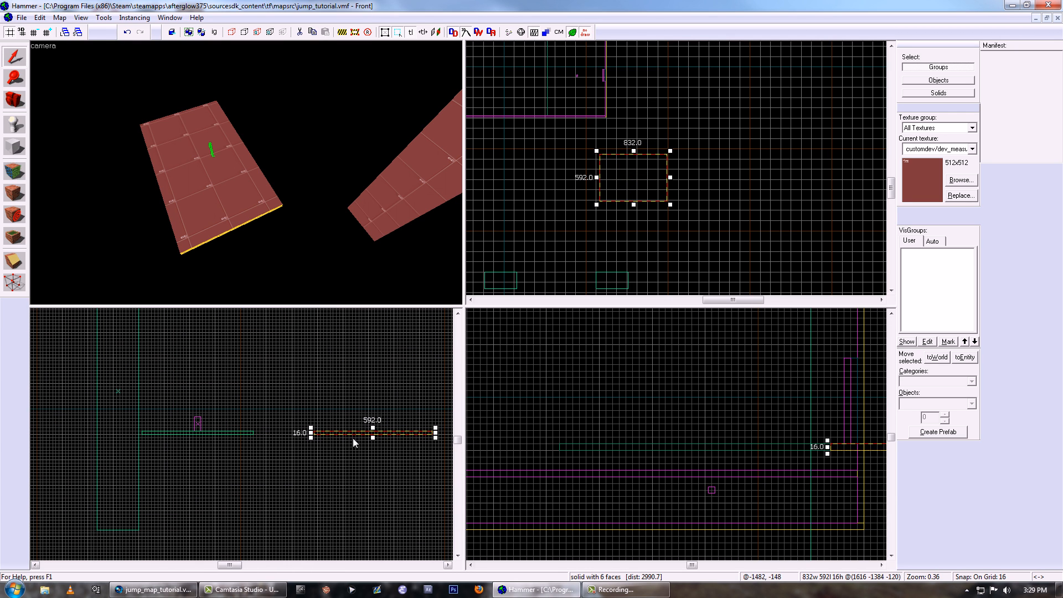
{"action": "left_click_drag", "start_coordinate": [353, 432], "coordinate": [394, 518]}
{"action": "key", "text": "z"}
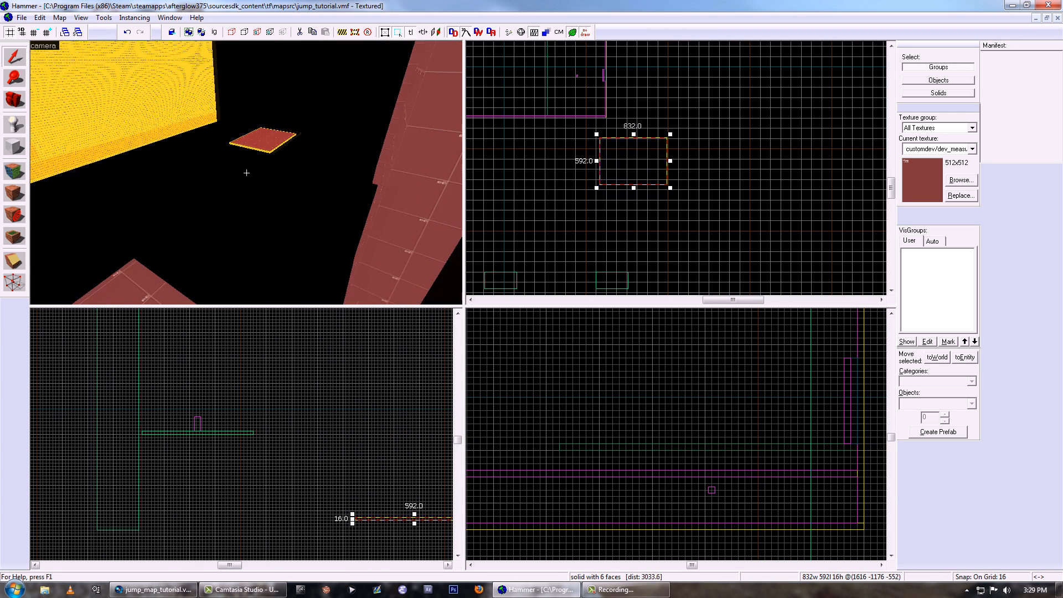
- Duplicate the large end platform and place the copy diagonally beyond it, raised to about Z 264
{"action": "key", "text": "z"}
{"action": "scroll", "coordinate": [672, 191], "scroll_direction": "down", "scroll_amount": 4}
{"action": "middle_click_drag", "start_coordinate": [672, 191], "coordinate": [620, 153]}
{"action": "left_click_drag", "start_coordinate": [605, 145], "coordinate": [640, 146]}
{"action": "left_click_drag", "start_coordinate": [386, 520], "coordinate": [412, 435], "text": "shift"}
{"action": "scroll", "coordinate": [385, 488], "scroll_direction": "down", "scroll_amount": 4}
{"action": "scroll", "coordinate": [647, 144], "scroll_direction": "up", "scroll_amount": 1}
{"action": "scroll", "coordinate": [644, 139], "scroll_direction": "up", "scroll_amount": 3}
{"action": "left_click_drag", "start_coordinate": [640, 122], "coordinate": [666, 109]}
{"action": "key", "text": "z"}
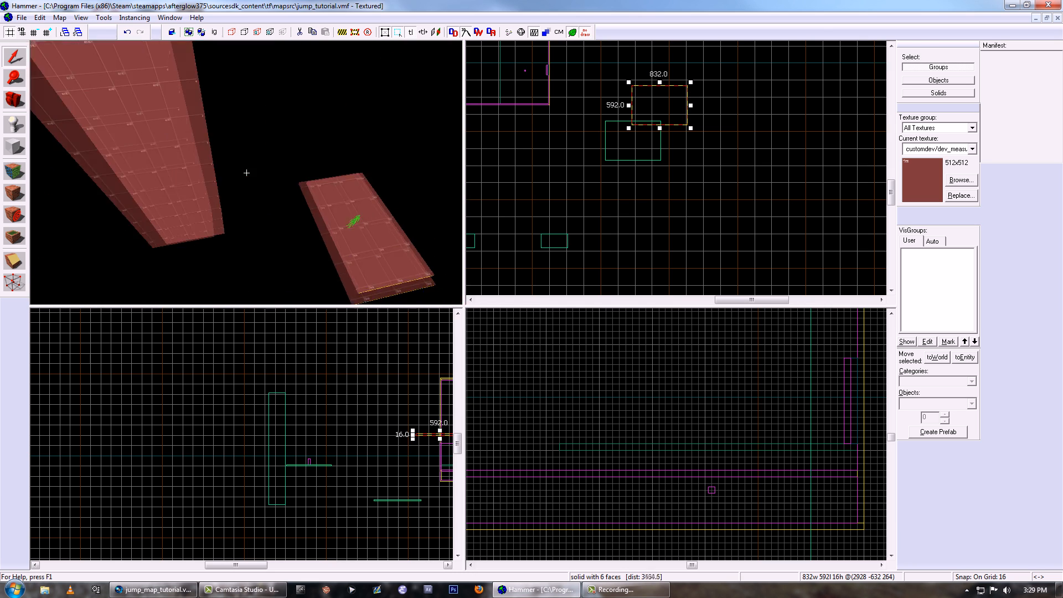
- Move the far jump wall and the two end platforms together about 176 units closer to the start
{"action": "key", "text": "z"}
{"action": "left_click", "coordinate": [240, 171], "text": "ctrl"}
{"action": "left_click", "coordinate": [95, 156], "text": "ctrl"}
{"action": "scroll", "coordinate": [600, 178], "scroll_direction": "down", "scroll_amount": 1}
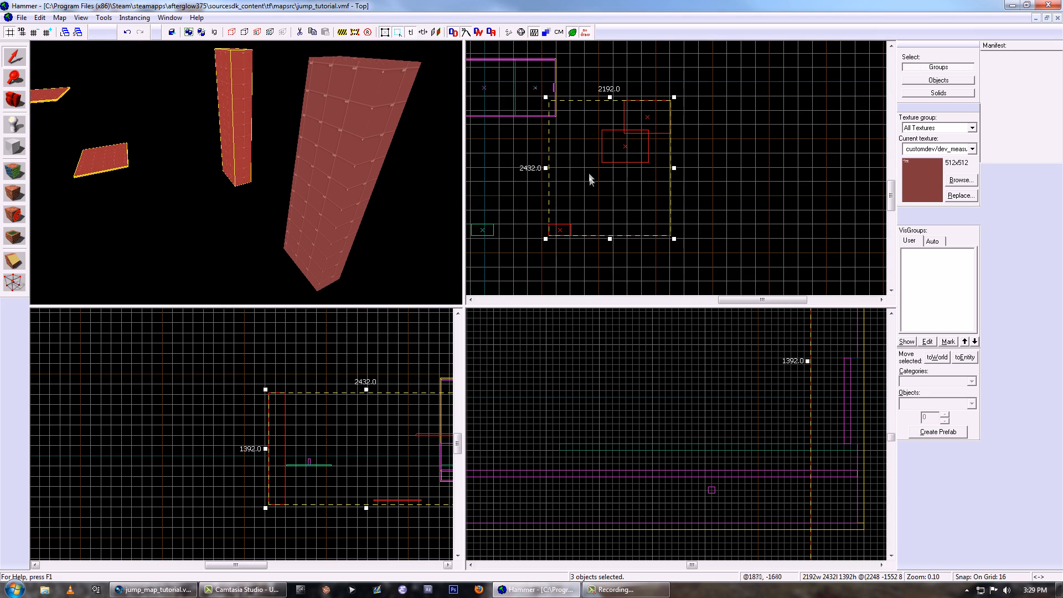
{"action": "scroll", "coordinate": [634, 198], "scroll_direction": "up", "scroll_amount": 9}
{"action": "left_click_drag", "start_coordinate": [700, 193], "coordinate": [680, 207]}
- Select all six second-level objects and move them as a group away from the first level, centred near X 136, Y -2224
{"action": "key", "text": "z"}
{"action": "key", "text": "w"}
{"action": "key", "text": "z"}
{"action": "key", "text": "z"}
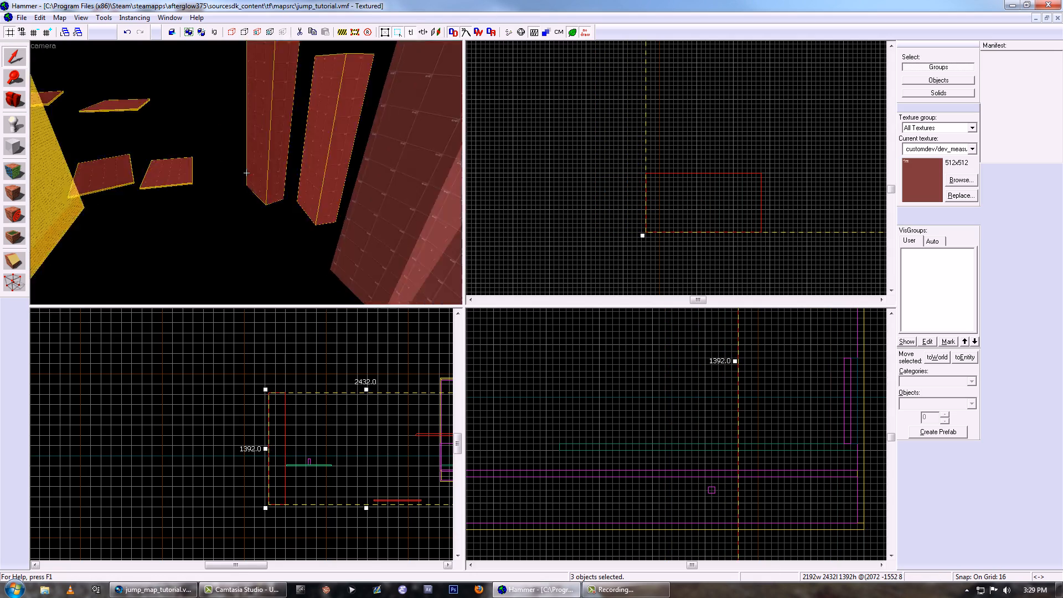
{"action": "key", "text": "z"}
{"action": "left_click", "coordinate": [246, 172]}
{"action": "scroll", "coordinate": [637, 181], "scroll_direction": "down", "scroll_amount": 9}
{"action": "scroll", "coordinate": [637, 181], "scroll_direction": "down", "scroll_amount": 2}
{"action": "scroll", "coordinate": [675, 137], "scroll_direction": "up", "scroll_amount": 2}
{"action": "scroll", "coordinate": [698, 123], "scroll_direction": "up", "scroll_amount": 1}
{"action": "key", "text": "z"}
{"action": "key", "text": "s"}
{"action": "key", "text": "z"}
{"action": "scroll", "coordinate": [700, 144], "scroll_direction": "down", "scroll_amount": 4}
{"action": "left_click_drag", "start_coordinate": [559, 208], "coordinate": [749, 99]}
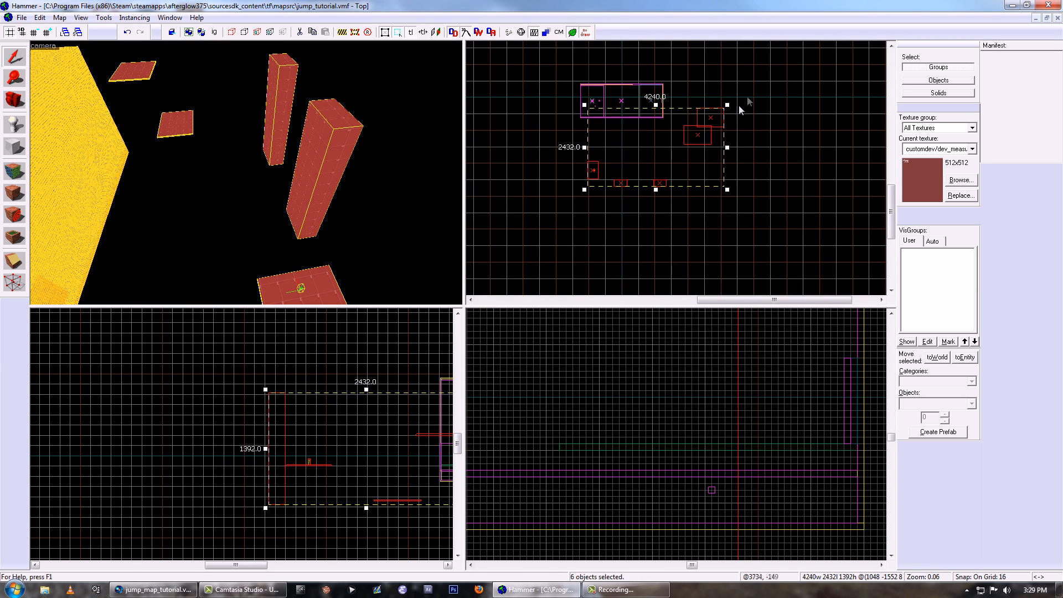
{"action": "scroll", "coordinate": [615, 168], "scroll_direction": "up", "scroll_amount": 3}
{"action": "left_click_drag", "start_coordinate": [610, 168], "coordinate": [559, 204]}
{"action": "scroll", "coordinate": [630, 189], "scroll_direction": "down", "scroll_amount": 3}
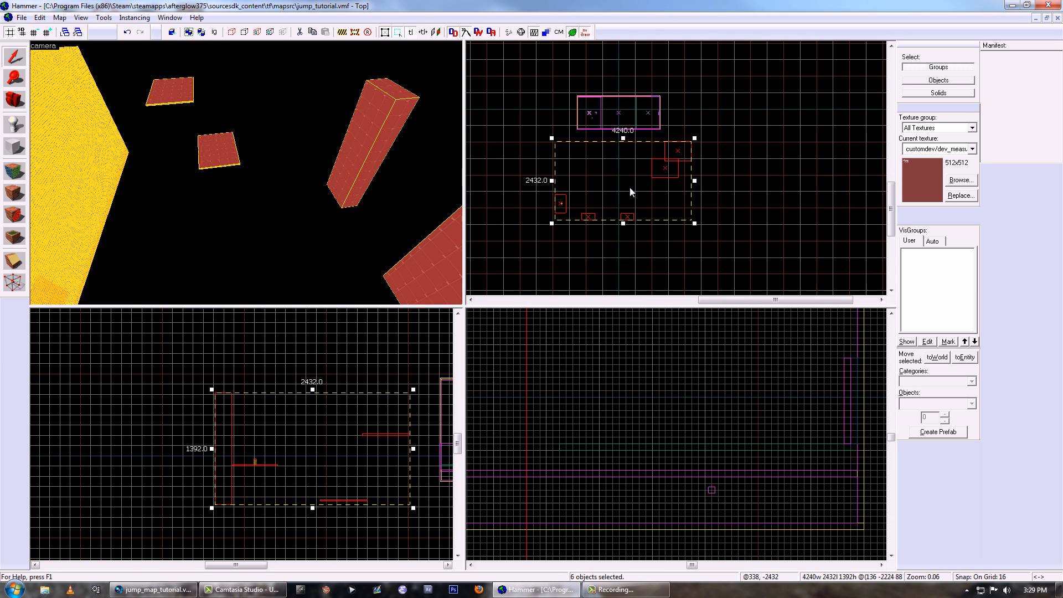
{"action": "left_click", "coordinate": [734, 197]}
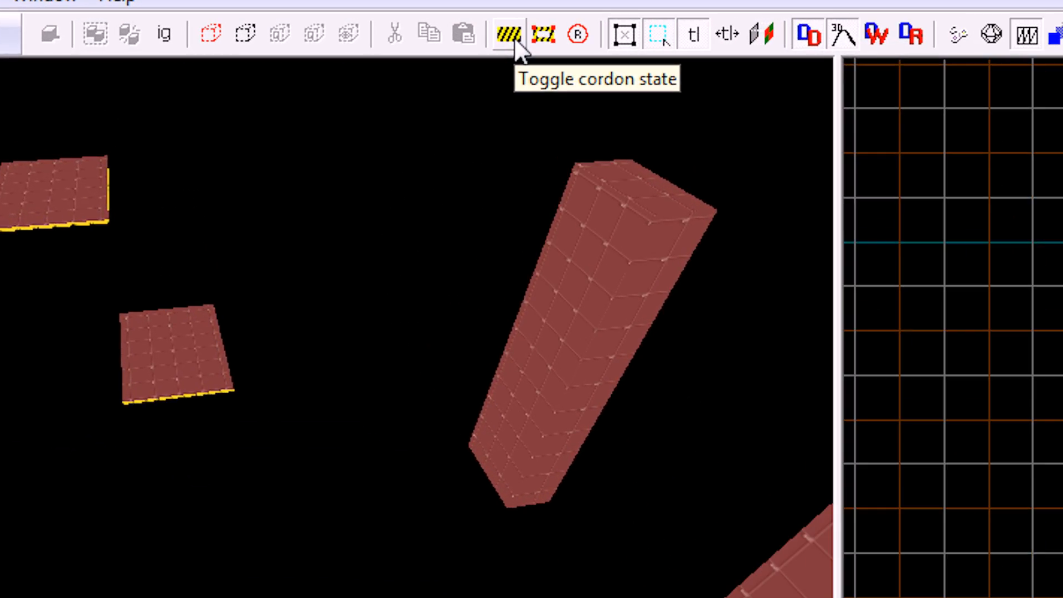
- Enable the cordon and look over the region it encloses around the first level
{"action": "left_click", "coordinate": [370, 34]}
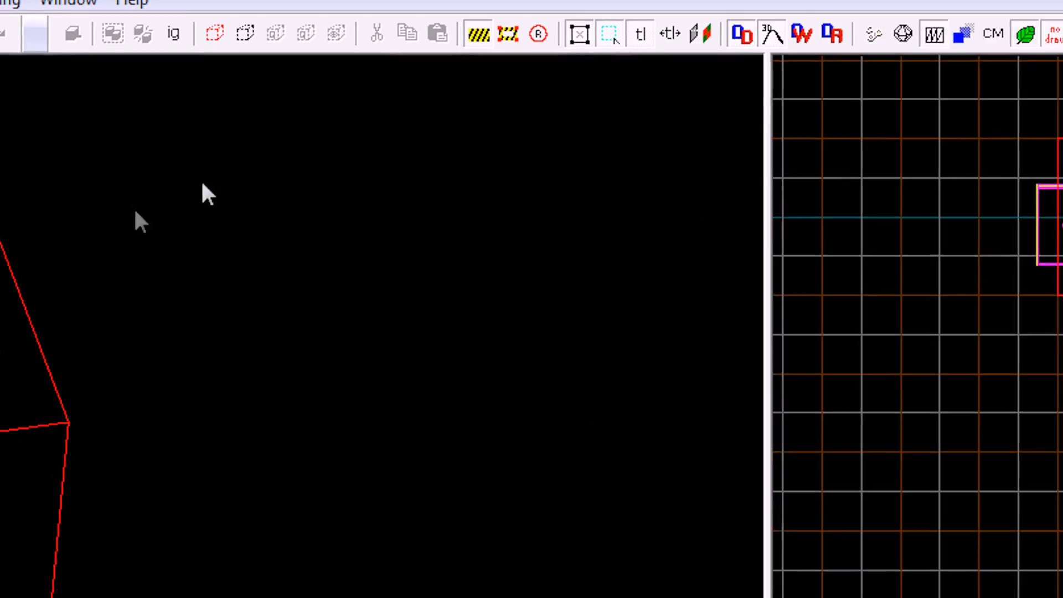
{"action": "key", "text": "z"}
{"action": "key", "text": "a"}
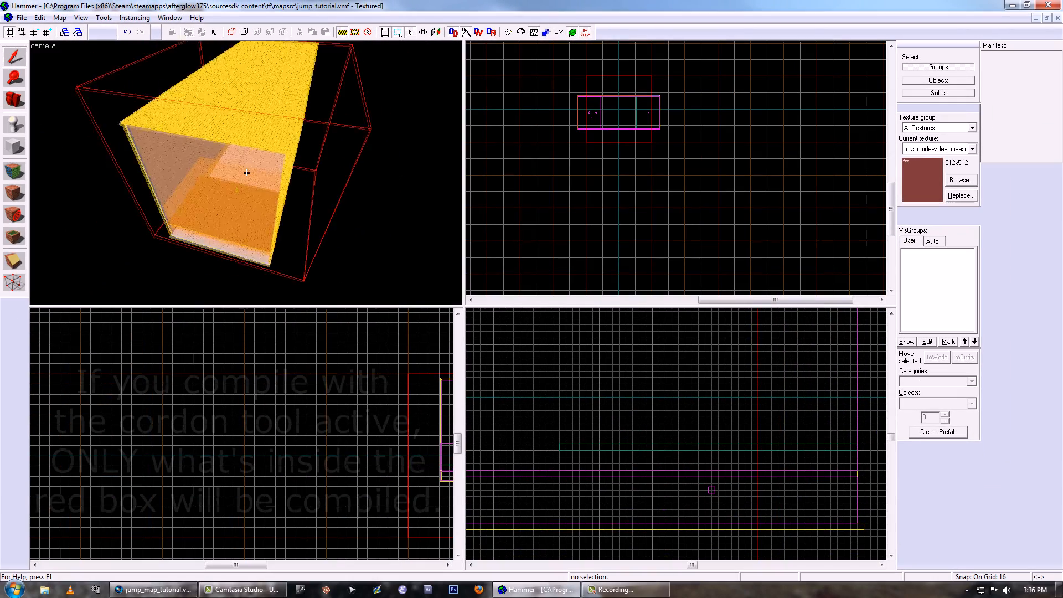
{"action": "key", "text": "w"}
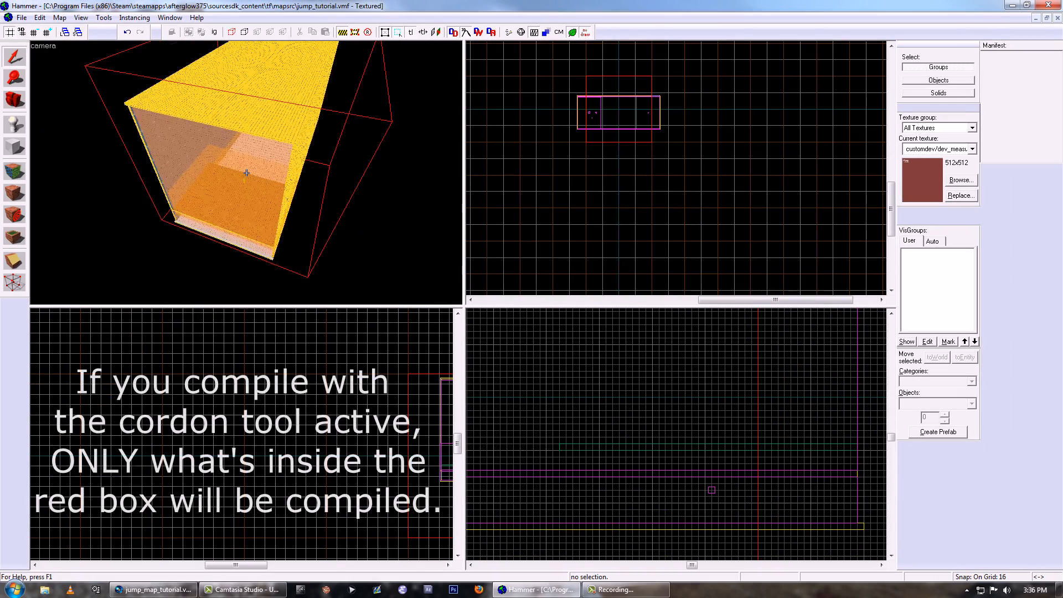
{"action": "key", "text": "d"}
{"action": "key", "text": "z"}
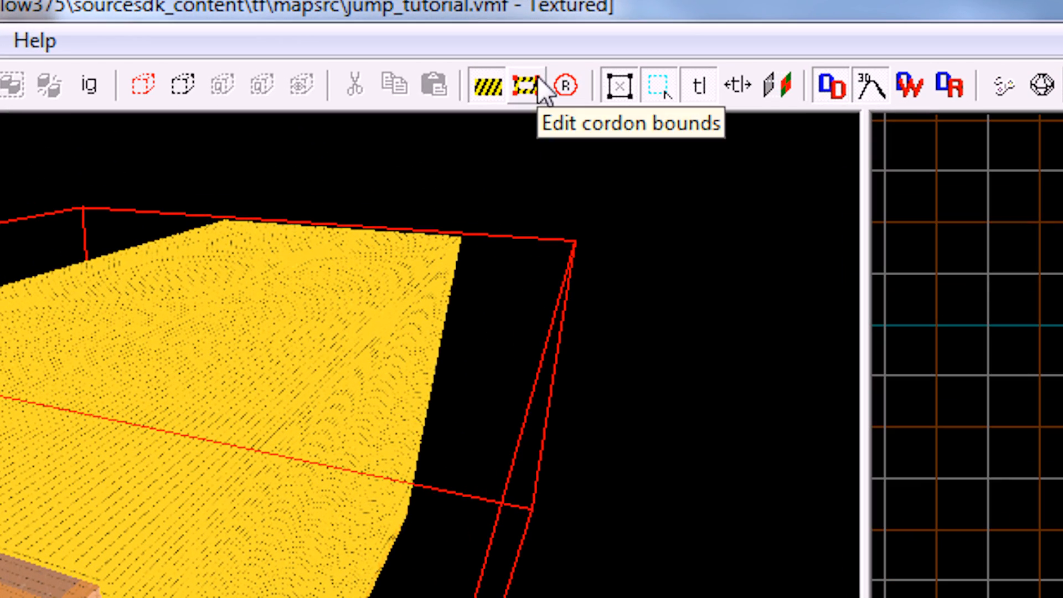
- Redraw the cordon bounds around the second level, 4480 units wide, 2576 long and 2048 high
{"action": "left_click", "coordinate": [355, 33]}
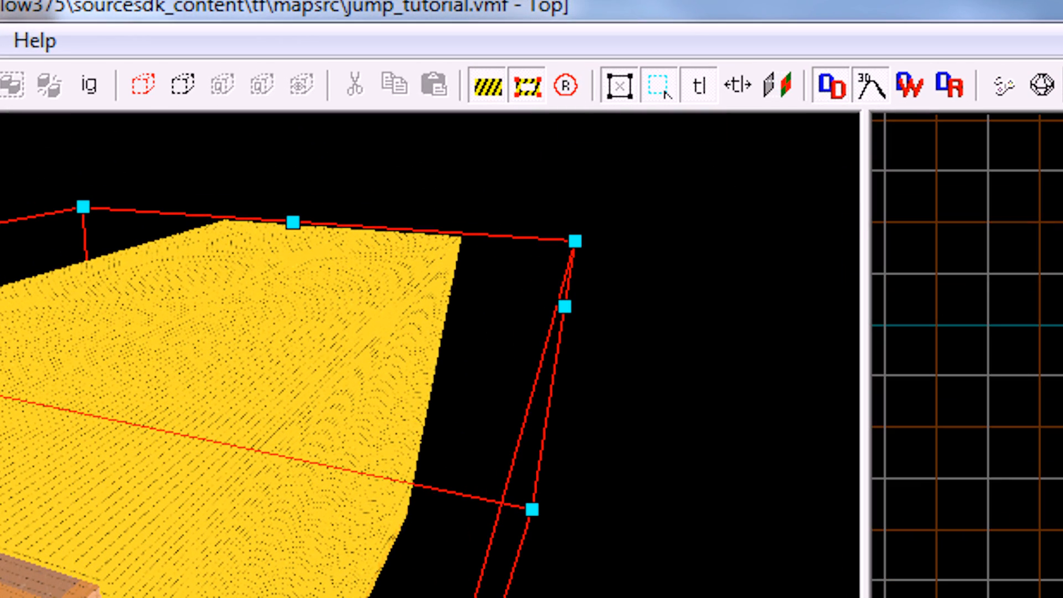
{"action": "mouse_move", "coordinate": [615, 108]}
{"action": "left_mouse_down"}
{"action": "mouse_move", "coordinate": [575, 188]}
{"action": "mouse_move", "coordinate": [691, 187]}
{"action": "left_mouse_up"}
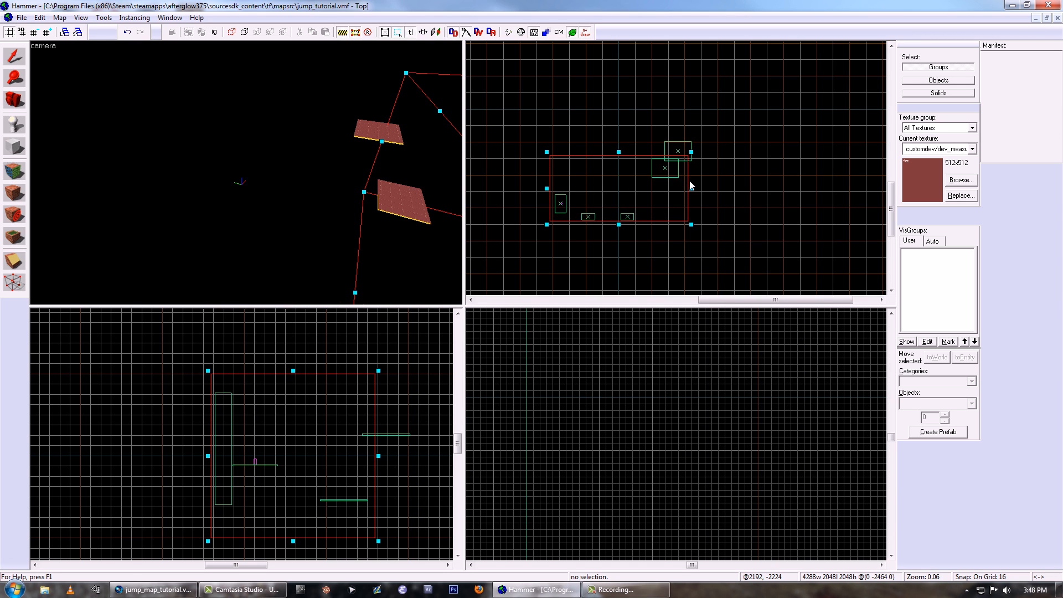
{"action": "left_click_drag", "start_coordinate": [619, 153], "coordinate": [621, 135]}
{"action": "left_click_drag", "start_coordinate": [692, 184], "coordinate": [698, 185]}
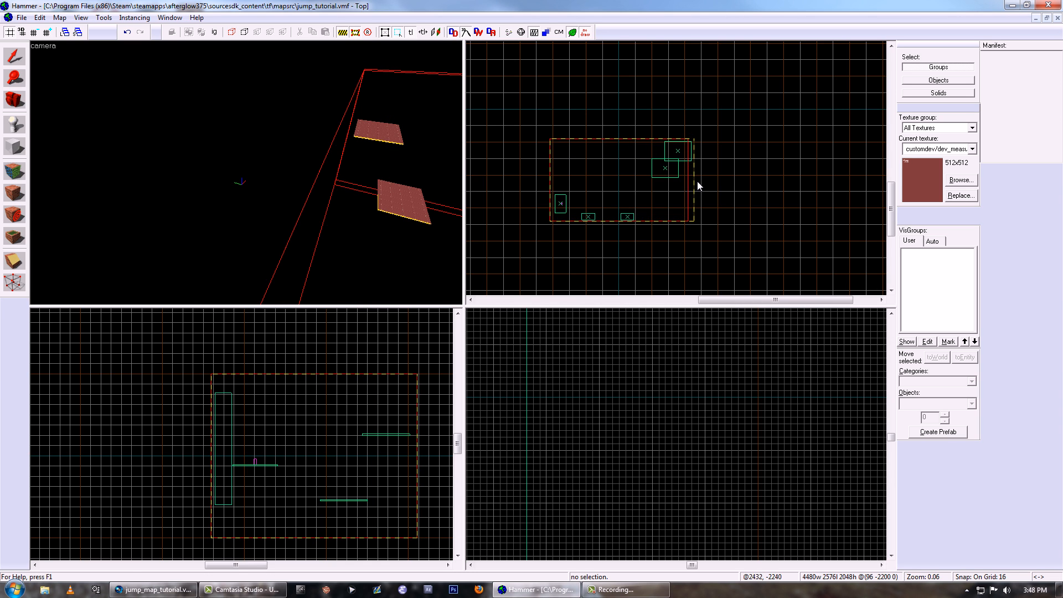
{"action": "key", "text": "z"}
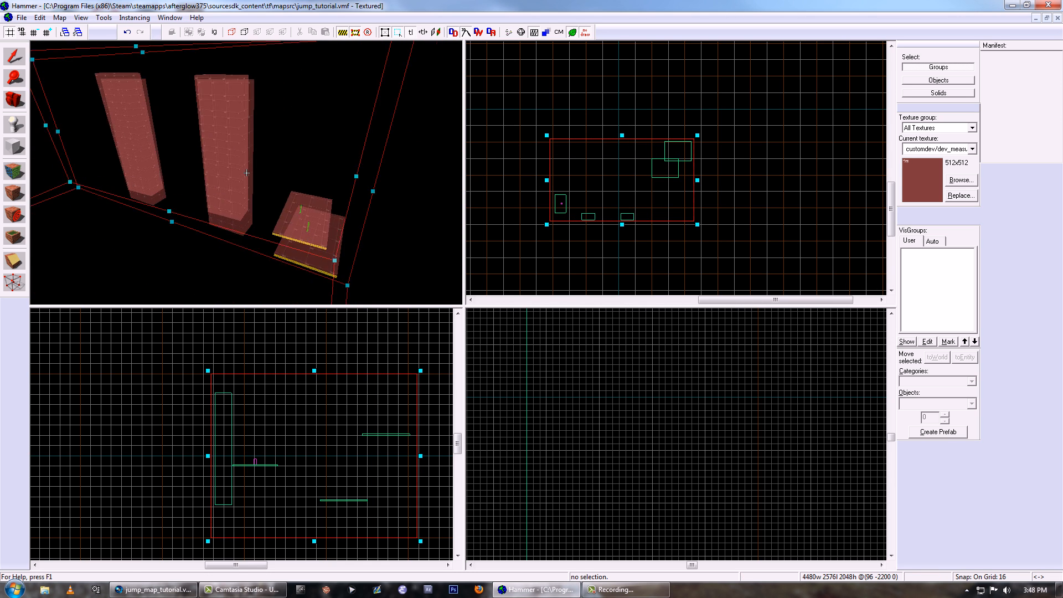
{"action": "key", "text": "w"}
{"action": "key", "text": "z"}
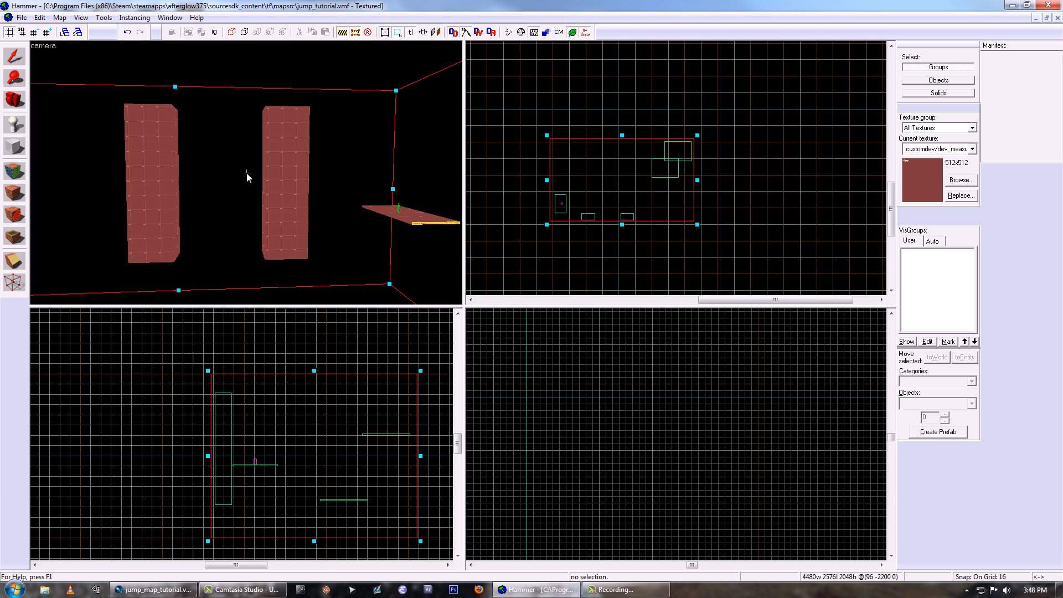
- Raise the cordon box so that its floor lies just below the lower end platform
{"action": "key", "text": "shift+s"}
{"action": "scroll", "coordinate": [278, 350], "scroll_direction": "up", "scroll_amount": 1}
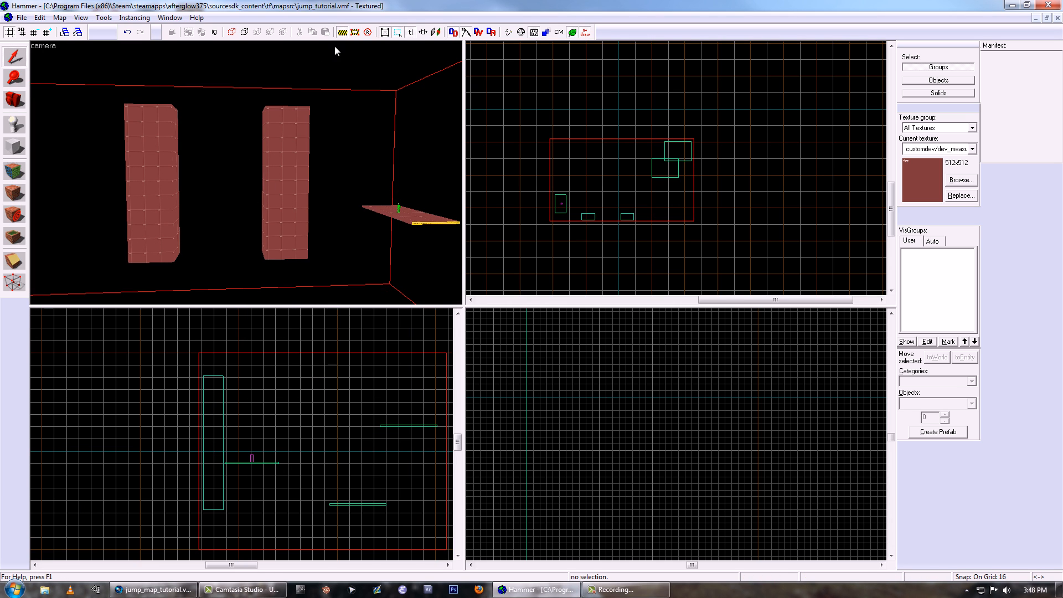
{"action": "left_click_drag", "start_coordinate": [249, 457], "coordinate": [254, 429]}
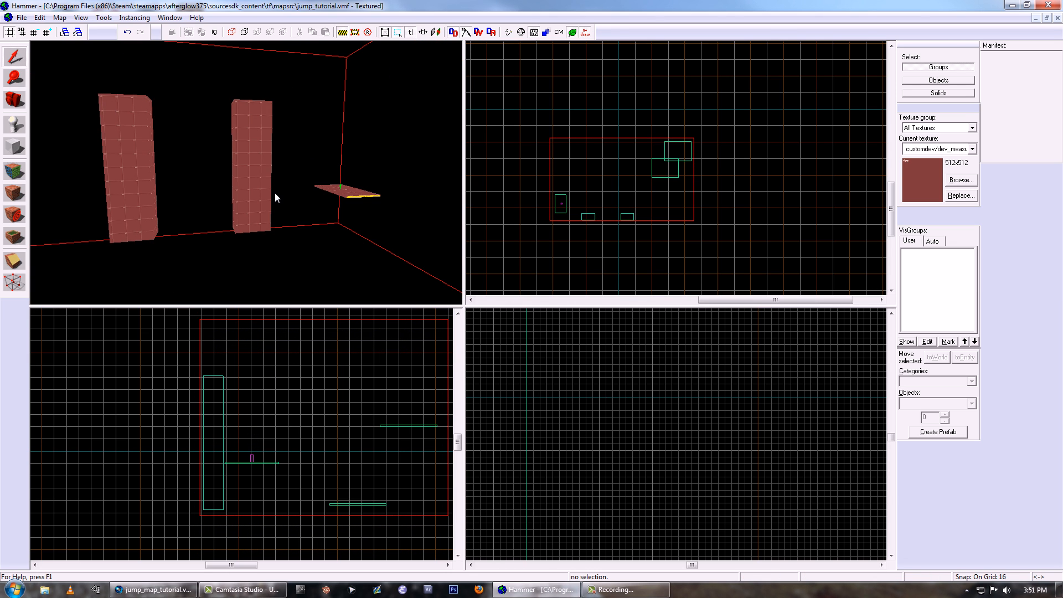
- Place an info_player_teamspawn entity on the second level's starting platform
{"action": "key", "text": "z"}
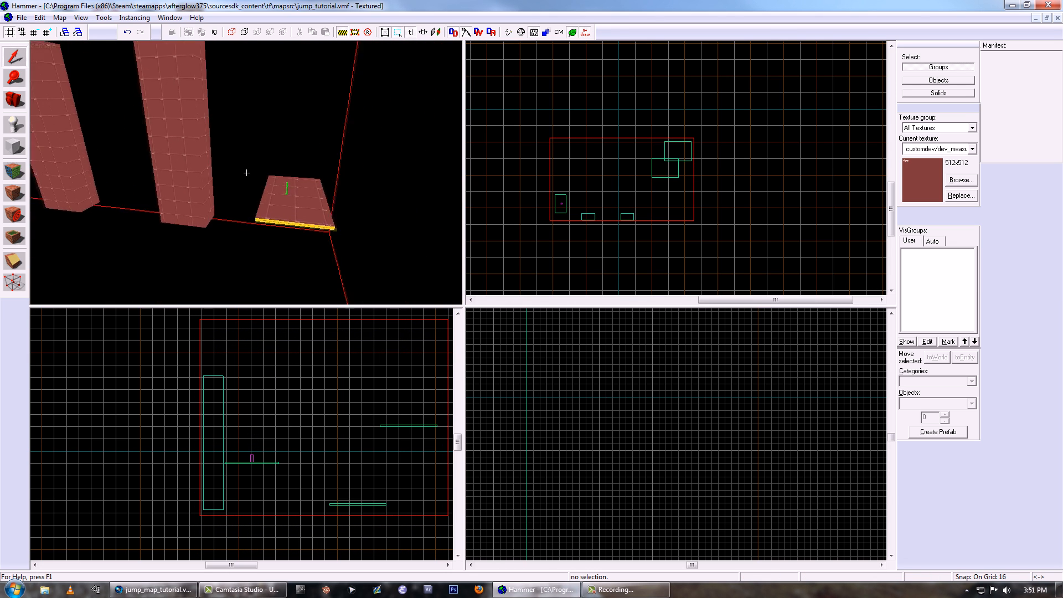
{"action": "key", "text": "w"}
{"action": "key", "text": "z"}
{"action": "key", "text": "shift+e"}
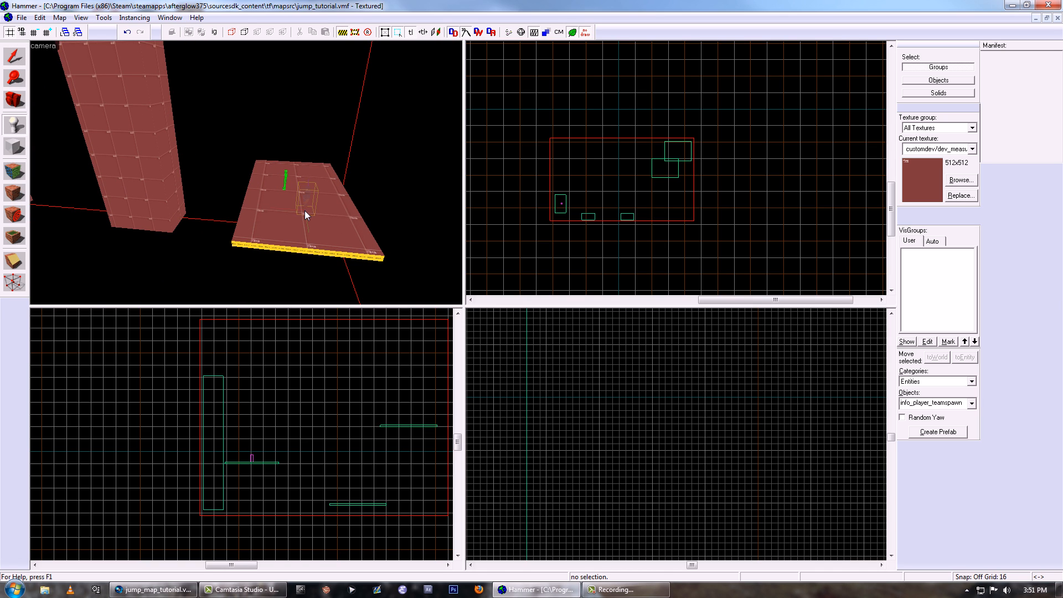
{"action": "key", "text": "shift+s"}
{"action": "key", "text": "z"}
{"action": "key", "text": "s"}
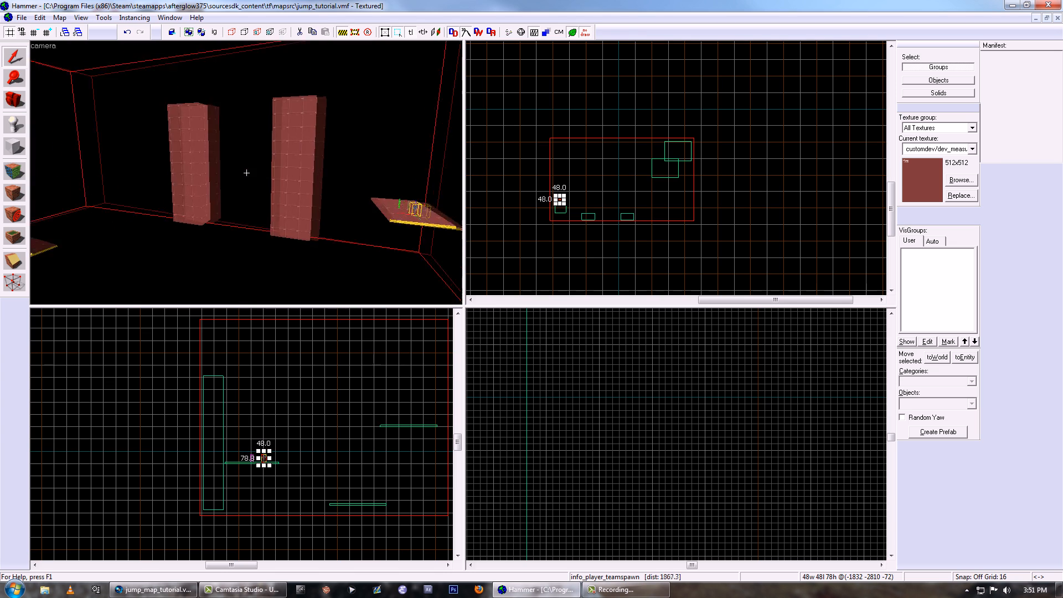
- Raise both jump walls to about Z 392 and shift them 16 units sideways toward the starting platform
{"action": "left_click", "coordinate": [247, 174]}
{"action": "key", "text": "z"}
{"action": "left_click", "coordinate": [344, 184], "text": "ctrl"}
{"action": "scroll", "coordinate": [209, 492], "scroll_direction": "up", "scroll_amount": 3}
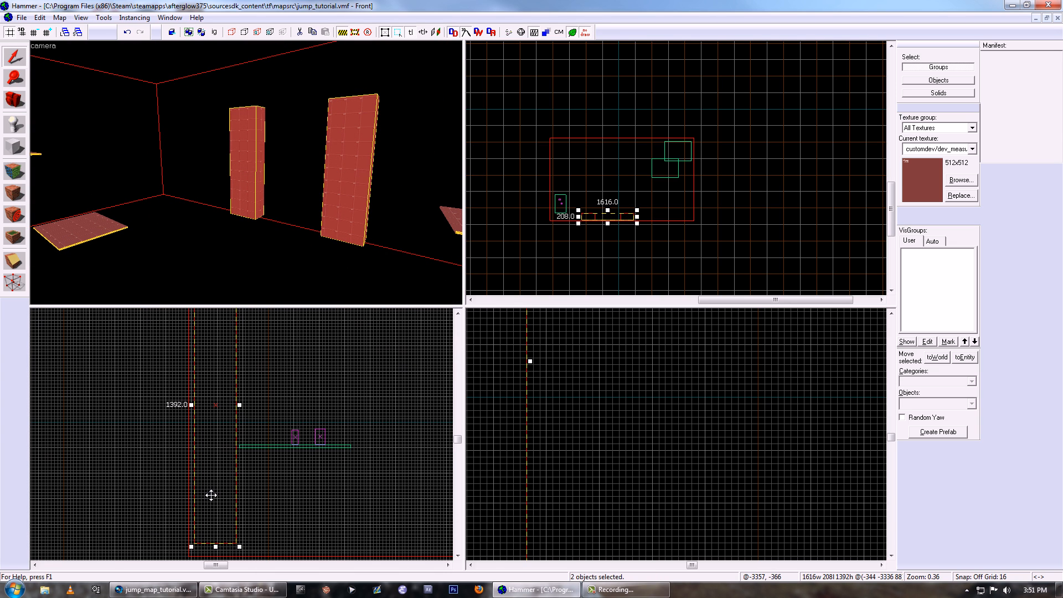
{"action": "left_click_drag", "start_coordinate": [209, 479], "coordinate": [214, 444]}
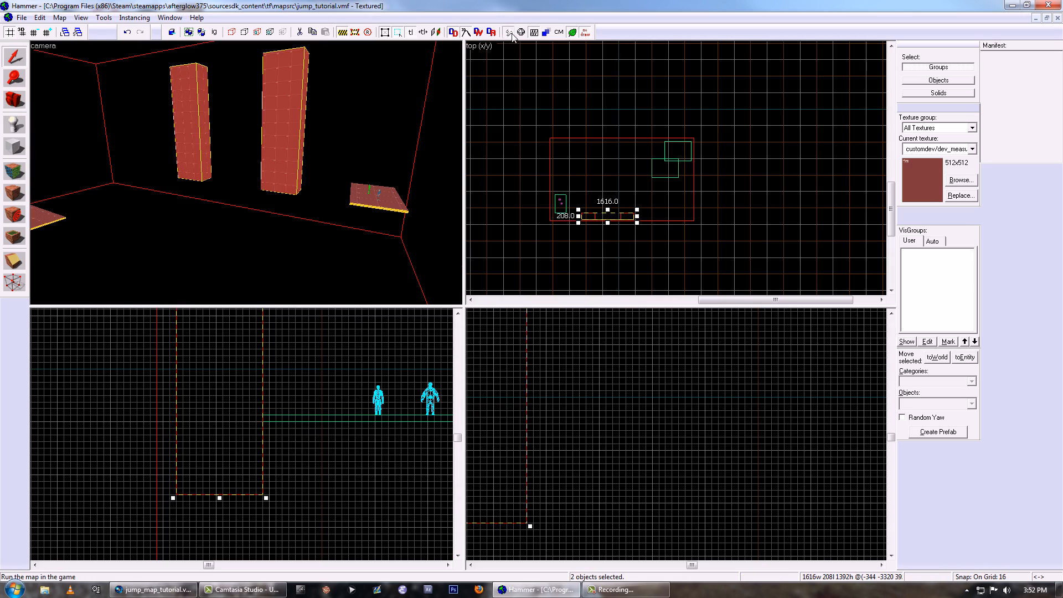
- Compile the map with normal BSP, fast VIS and no RAD, and test the level's jumps in Team Fortress 2
{"action": "left_click", "coordinate": [508, 32]}
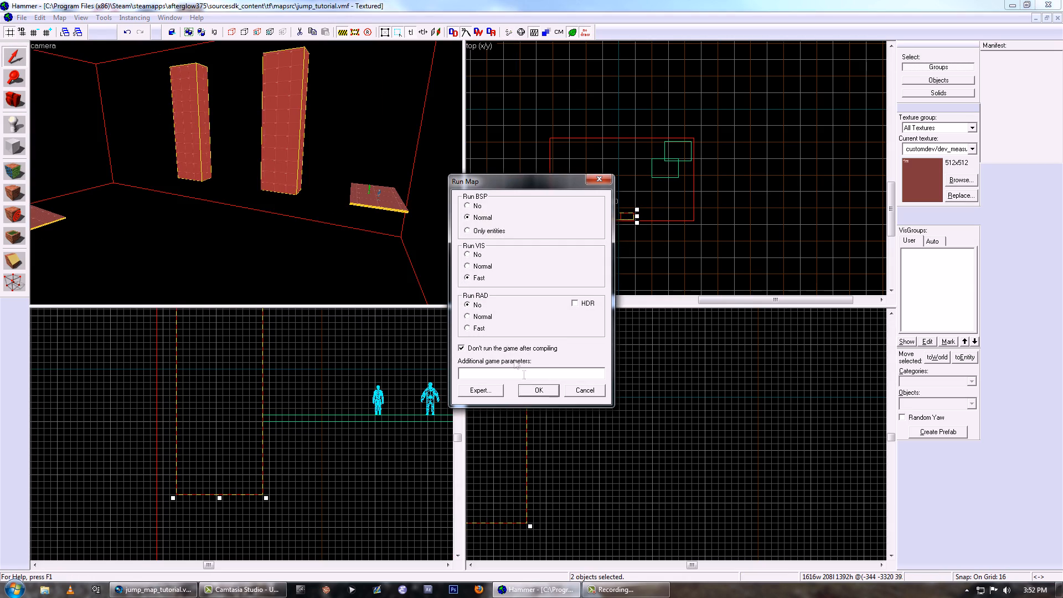
{"action": "left_click", "coordinate": [537, 389]}
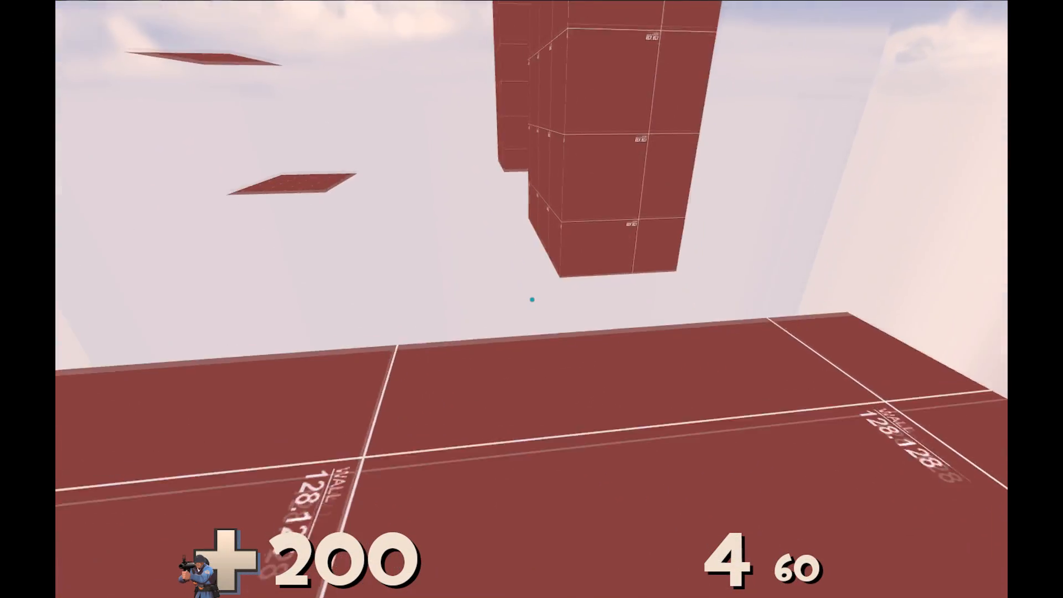
{"action": "key", "text": "space"}
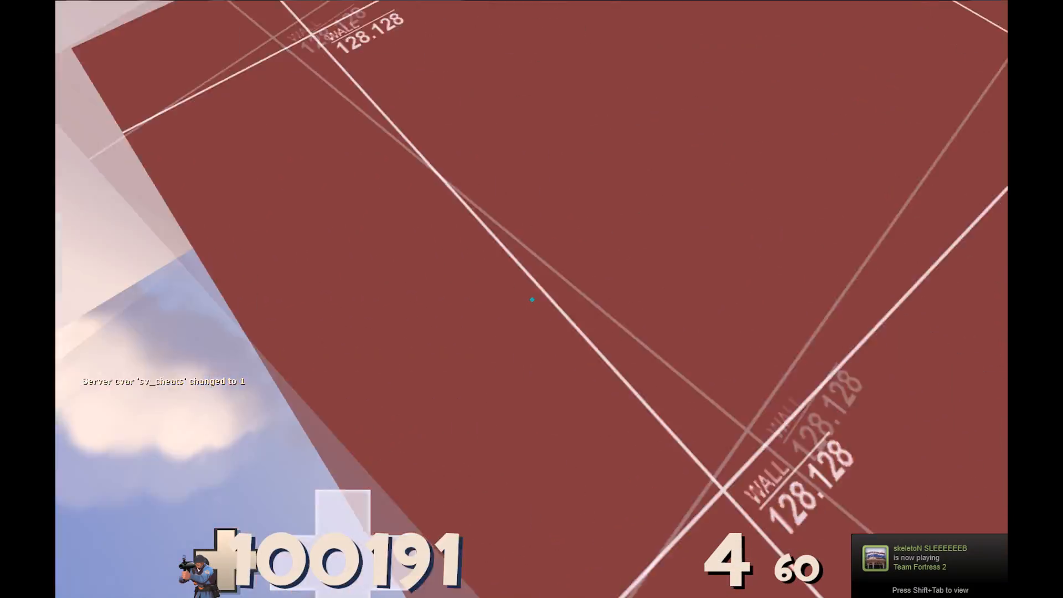
{"action": "left_click", "coordinate": [532, 300]}
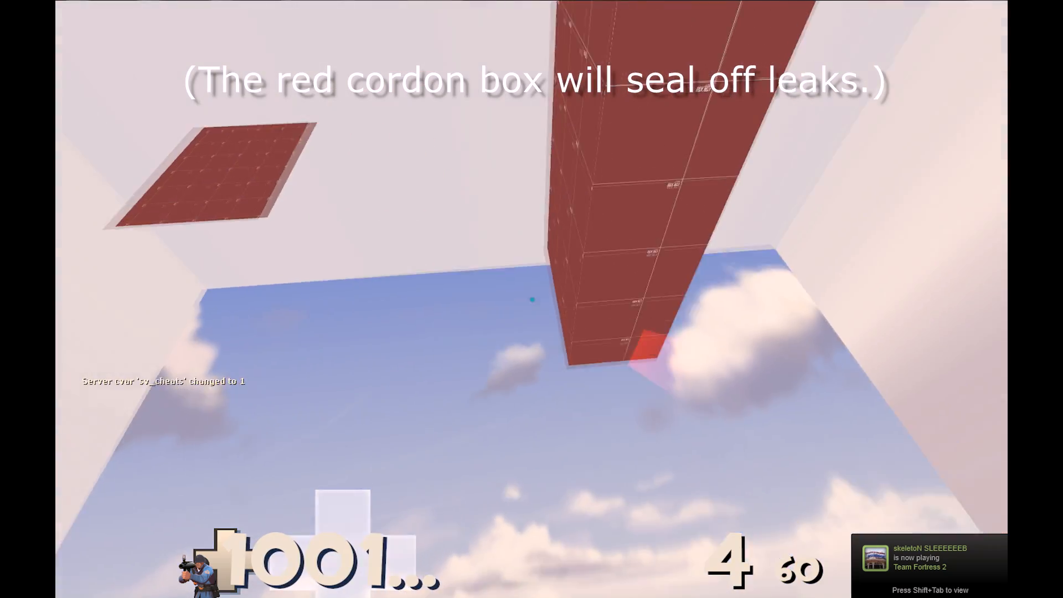
{"action": "left_click", "coordinate": [532, 299]}
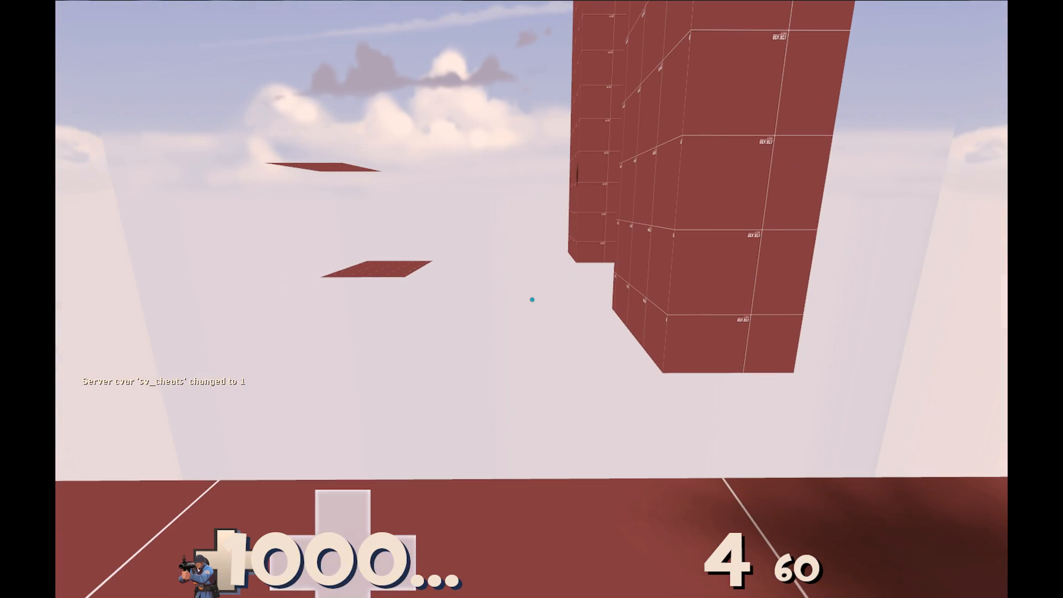
{"action": "key", "text": "y"}
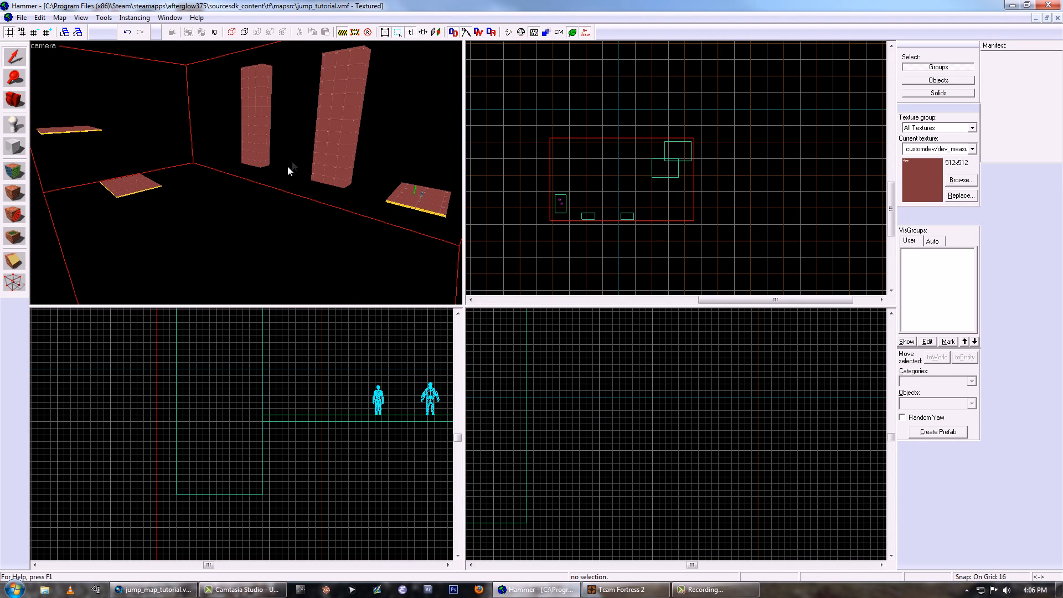
- Move both jump walls and both end platforms together about 400 units closer to the starting platform
{"action": "left_click", "coordinate": [321, 151]}
{"action": "left_click", "coordinate": [268, 141], "text": "ctrl"}
{"action": "left_click", "coordinate": [83, 134], "text": "ctrl"}
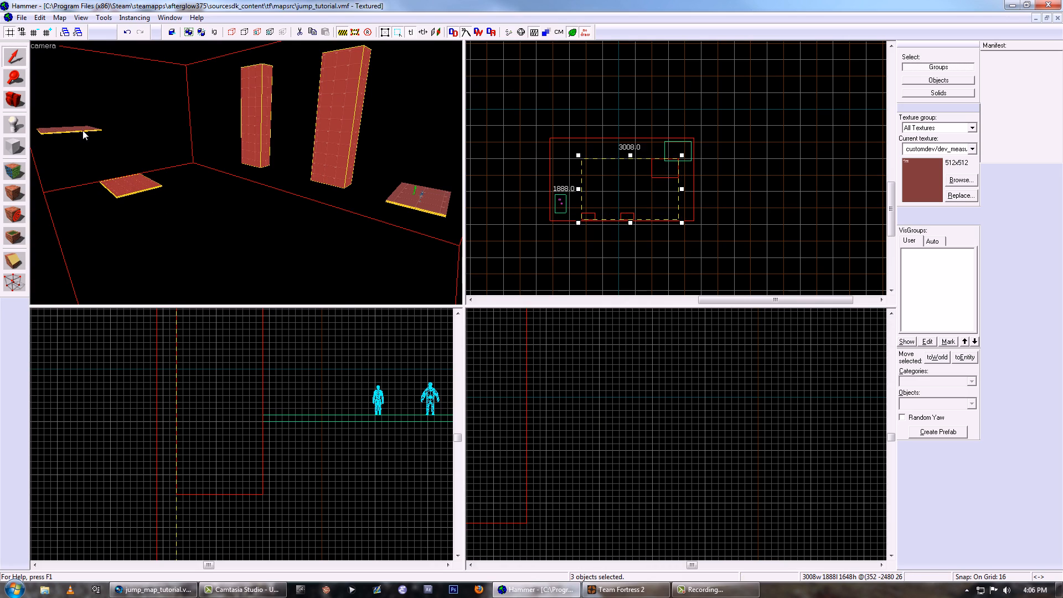
{"action": "scroll", "coordinate": [672, 195], "scroll_direction": "up", "scroll_amount": 10}
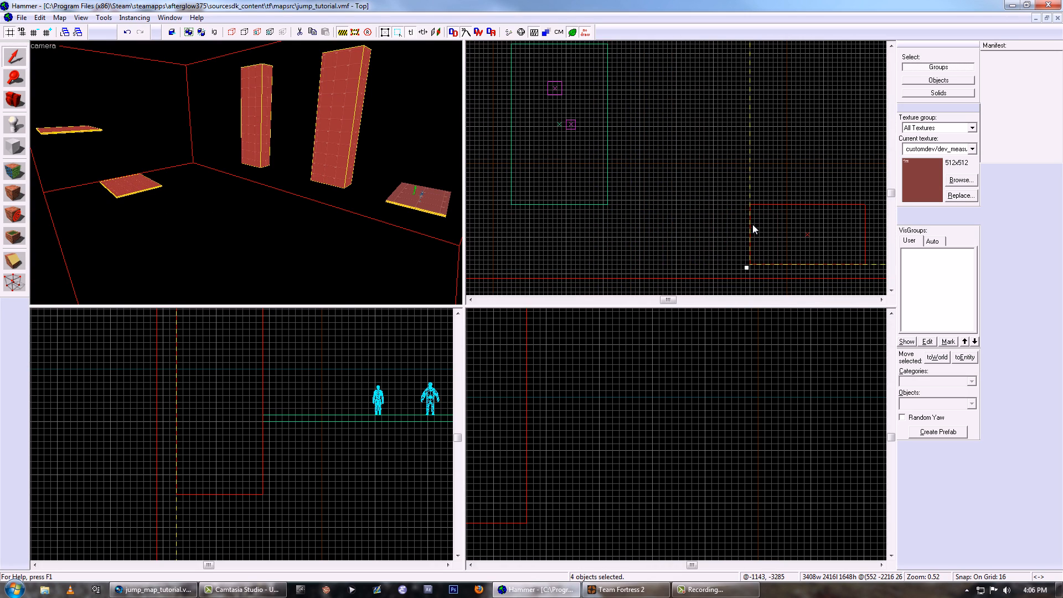
{"action": "left_click_drag", "start_coordinate": [752, 224], "coordinate": [642, 220]}
- Move the second jump wall about 350 units closer to the first wall
{"action": "left_click", "coordinate": [283, 145]}
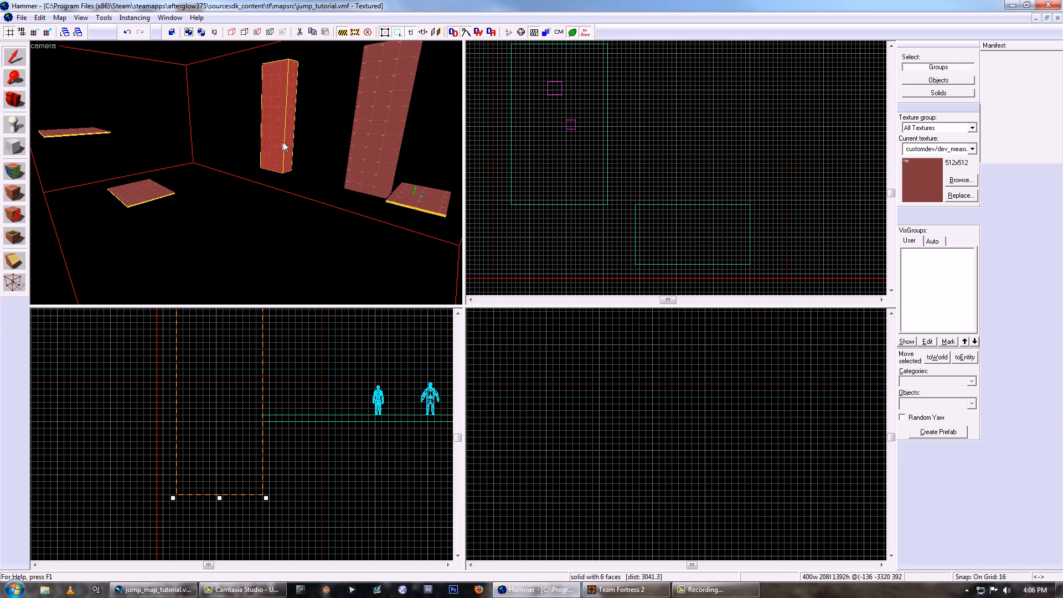
{"action": "scroll", "coordinate": [640, 191], "scroll_direction": "down", "scroll_amount": 5}
{"action": "scroll", "coordinate": [640, 193], "scroll_direction": "up", "scroll_amount": 2}
{"action": "mouse_move", "coordinate": [640, 194]}
{"action": "left_mouse_down"}
{"action": "mouse_move", "coordinate": [572, 193]}
{"action": "mouse_move", "coordinate": [585, 192]}
{"action": "left_mouse_up"}
- Move the two end platforms together closer to the jump walls and test the new spacing in Team Fortress 2
{"action": "left_click", "coordinate": [148, 189]}
{"action": "left_click", "coordinate": [92, 134], "text": "ctrl"}
{"action": "key", "text": "z"}
{"action": "key", "text": "w"}
{"action": "key", "text": "z"}
{"action": "scroll", "coordinate": [295, 400], "scroll_direction": "down", "scroll_amount": 3}
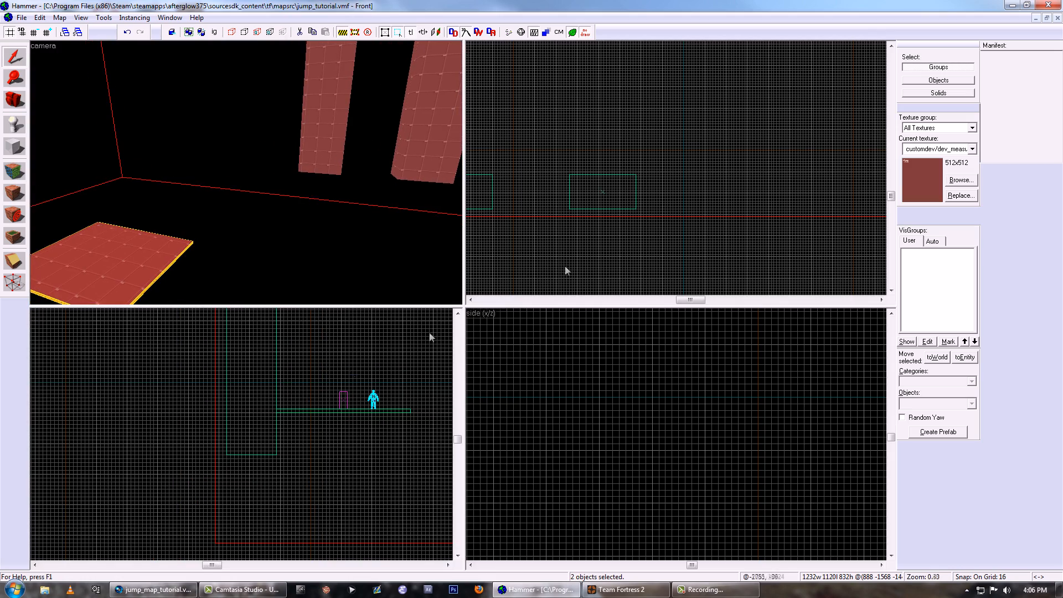
{"action": "scroll", "coordinate": [642, 208], "scroll_direction": "down", "scroll_amount": 6}
{"action": "scroll", "coordinate": [642, 180], "scroll_direction": "up", "scroll_amount": 1}
{"action": "left_click_drag", "start_coordinate": [672, 152], "coordinate": [679, 146]}
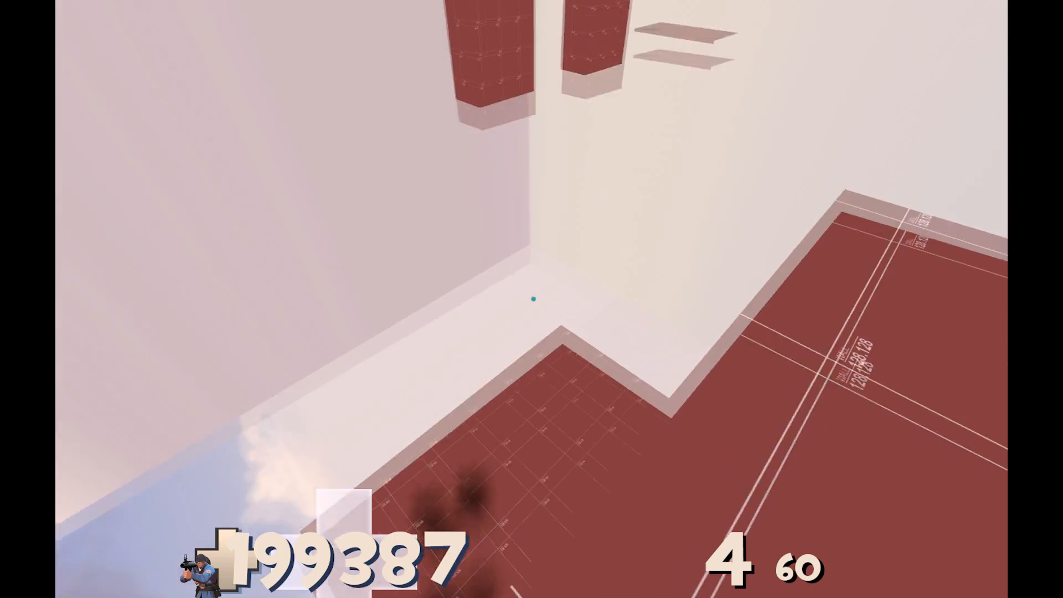
{"action": "key", "text": "y"}
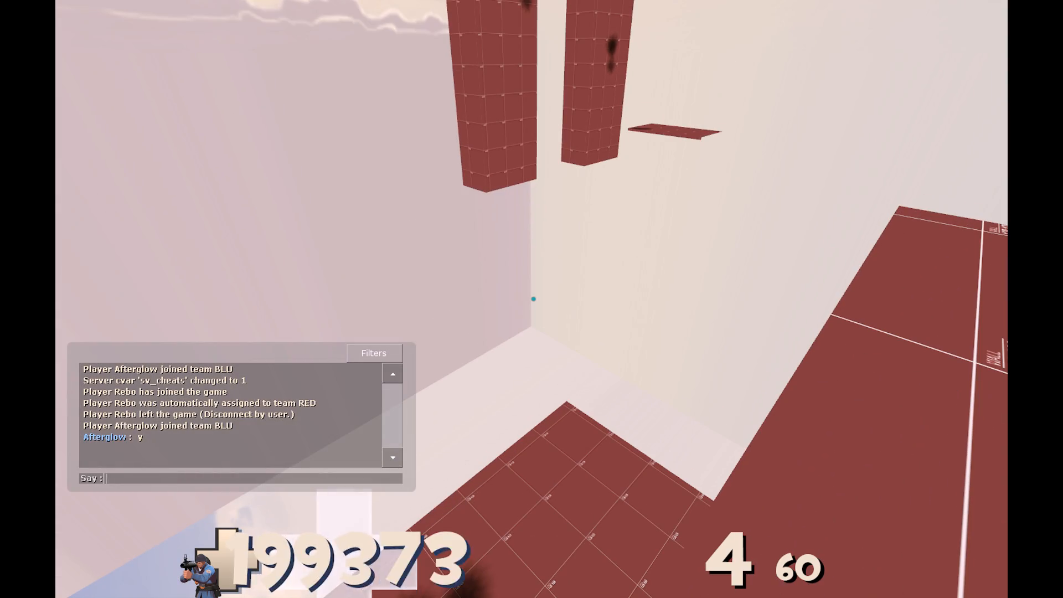
- Move the whole second level about 640 units farther from the first level and extend the cordon to a length of 2992 units
{"action": "left_click", "coordinate": [176, 180]}
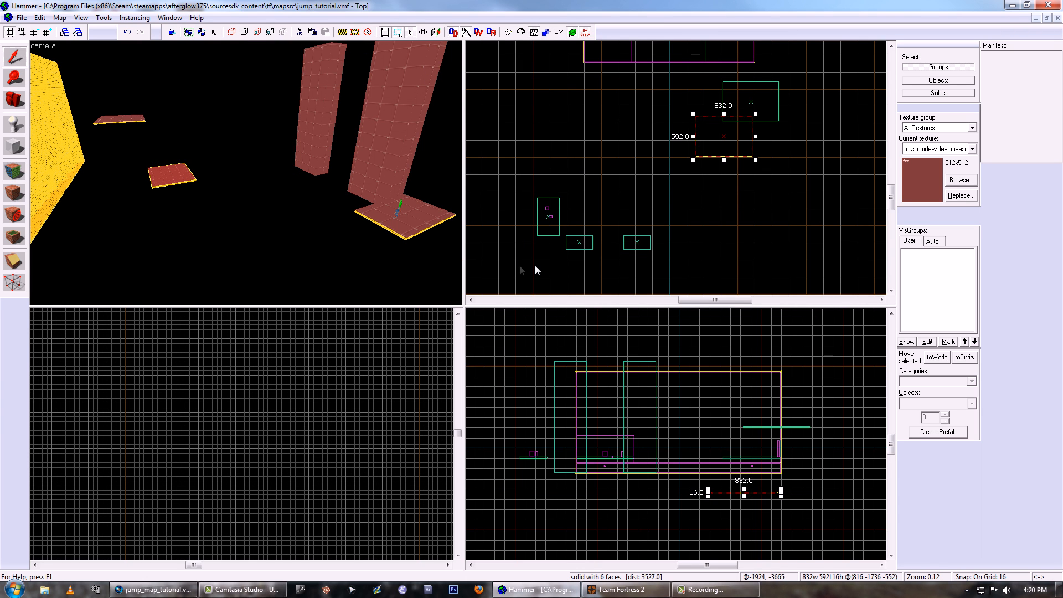
{"action": "left_click_drag", "start_coordinate": [536, 270], "coordinate": [829, 91]}
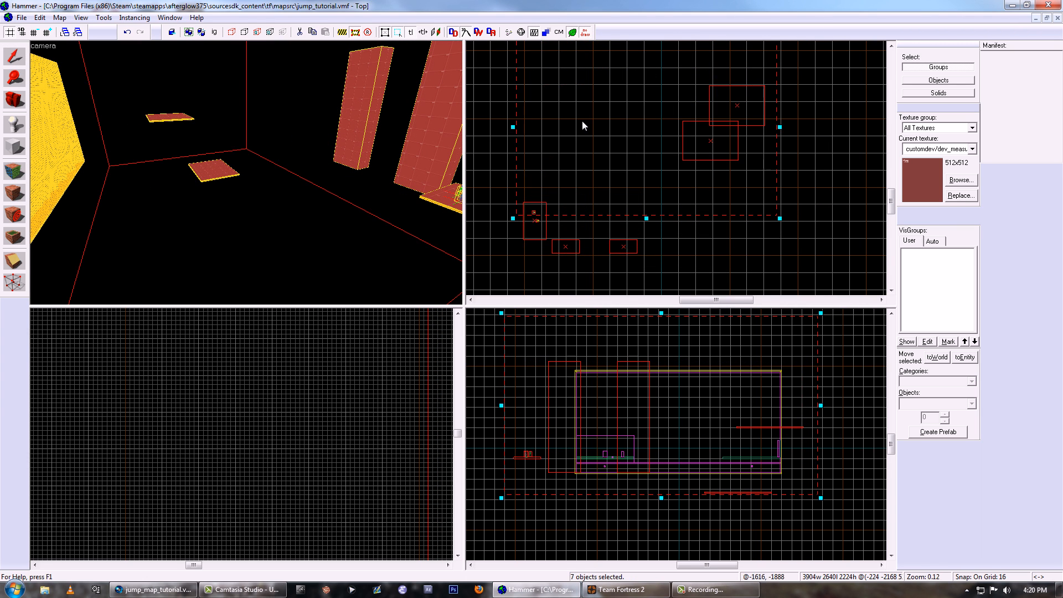
{"action": "scroll", "coordinate": [632, 144], "scroll_direction": "down", "scroll_amount": 2}
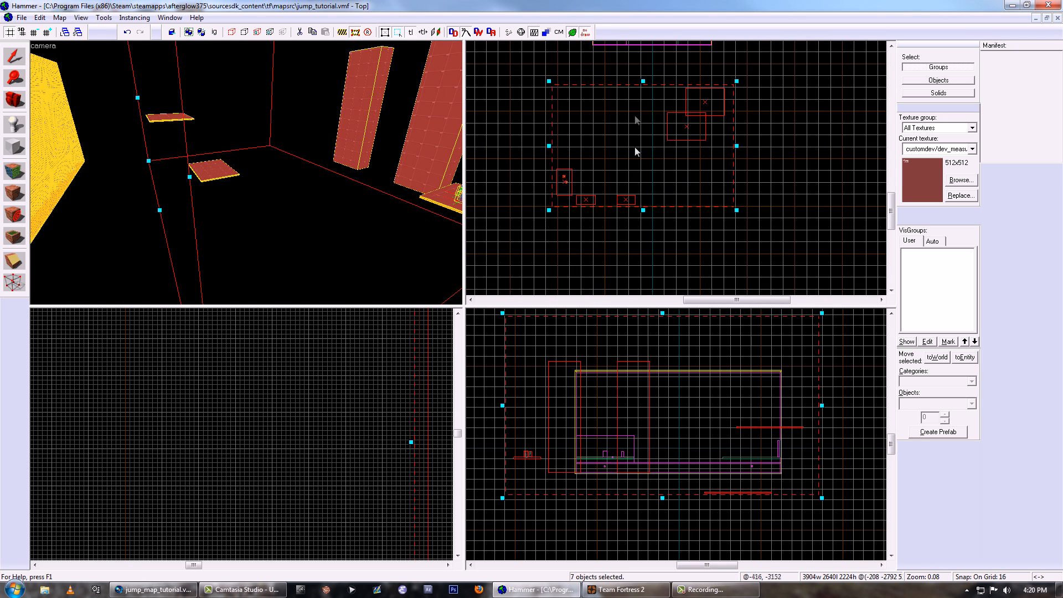
{"action": "left_click_drag", "start_coordinate": [644, 81], "coordinate": [652, 69]}
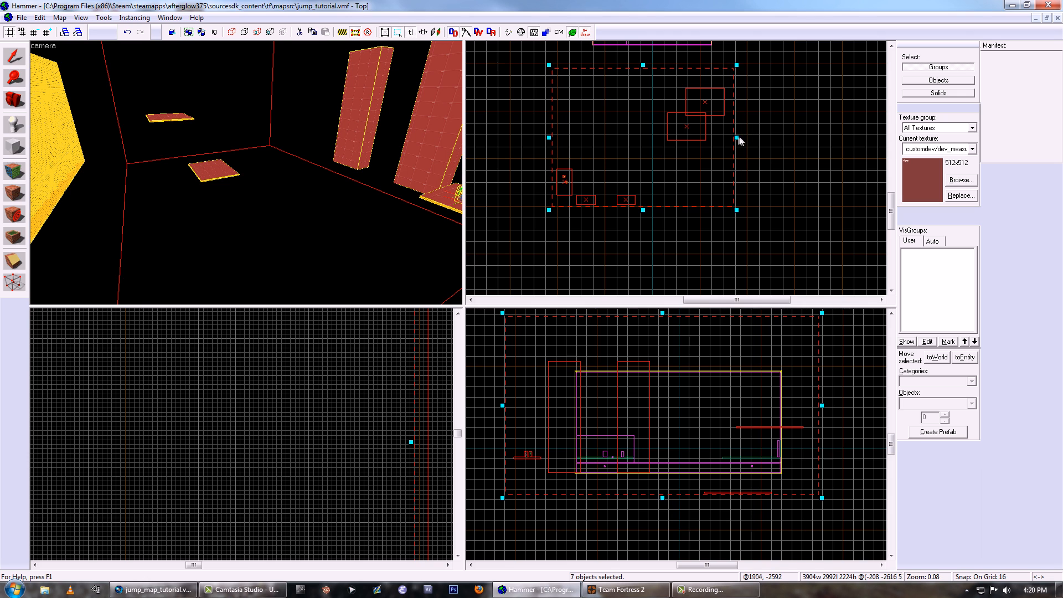
{"action": "key", "text": "shift+s"}
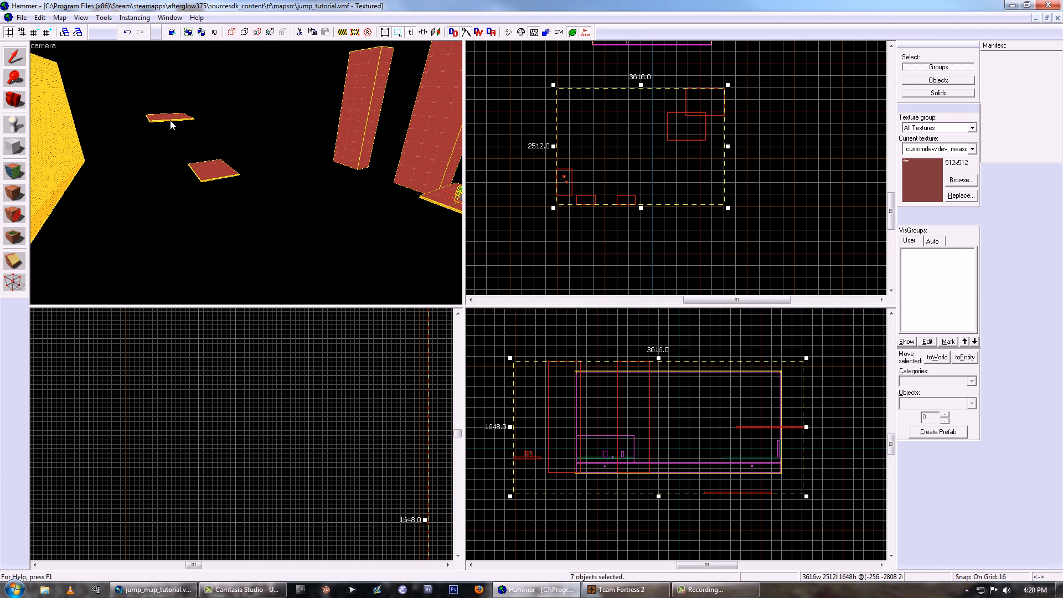
- Raise the two end platforms together by about 300 units
{"action": "left_click", "coordinate": [172, 121]}
{"action": "left_click", "coordinate": [207, 169], "text": "ctrl"}
{"action": "scroll", "coordinate": [715, 464], "scroll_direction": "up", "scroll_amount": 2}
{"action": "left_click_drag", "start_coordinate": [729, 472], "coordinate": [726, 436]}
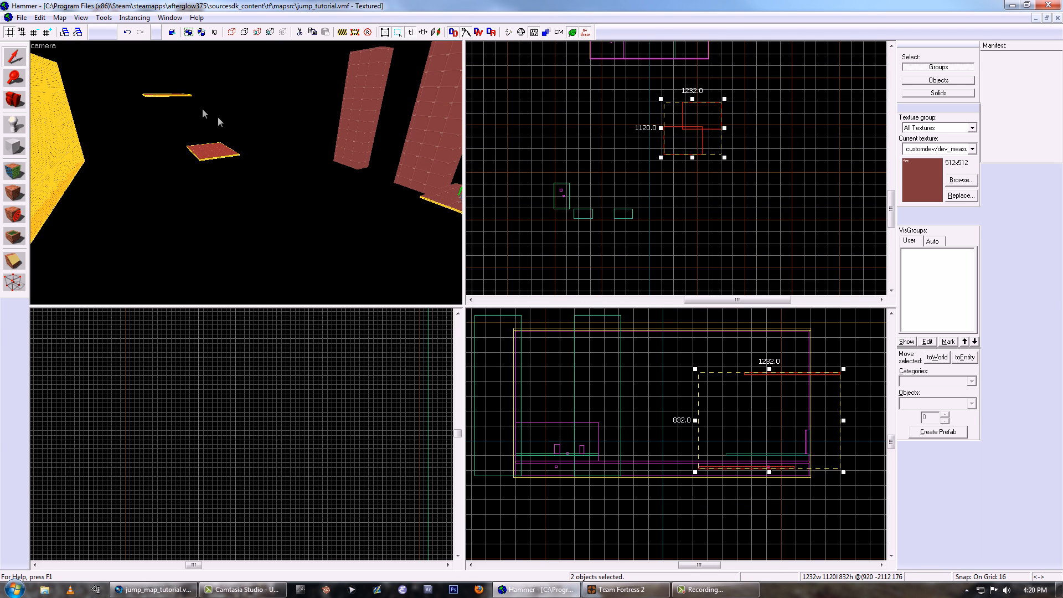
{"action": "key", "text": "Escape"}
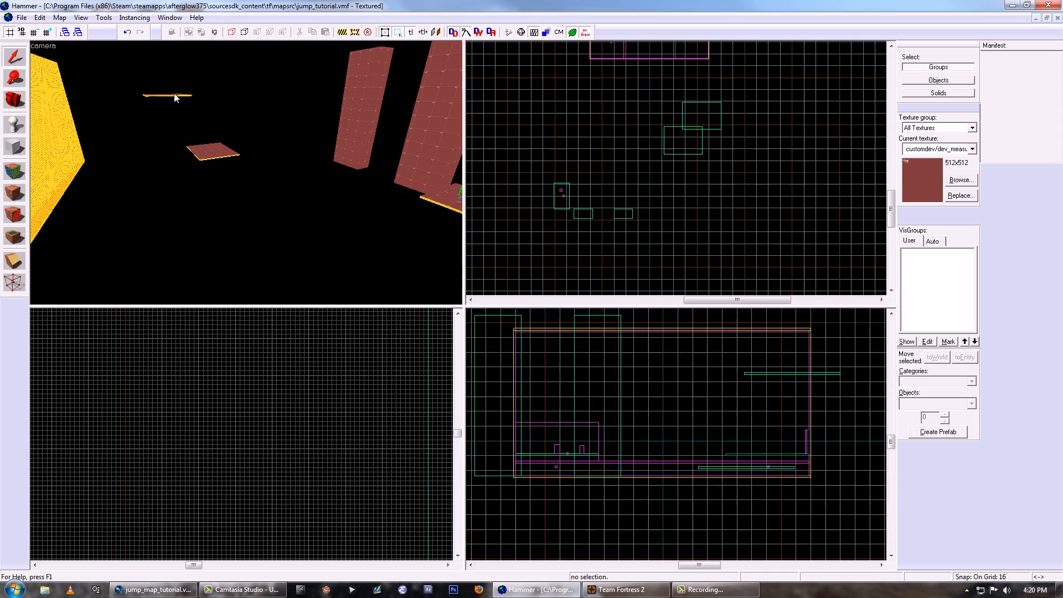
- Bring the camera close to the upper end platform and select it for inspection
{"action": "key", "text": "z"}
{"action": "key", "text": "w"}
{"action": "key", "text": "z"}
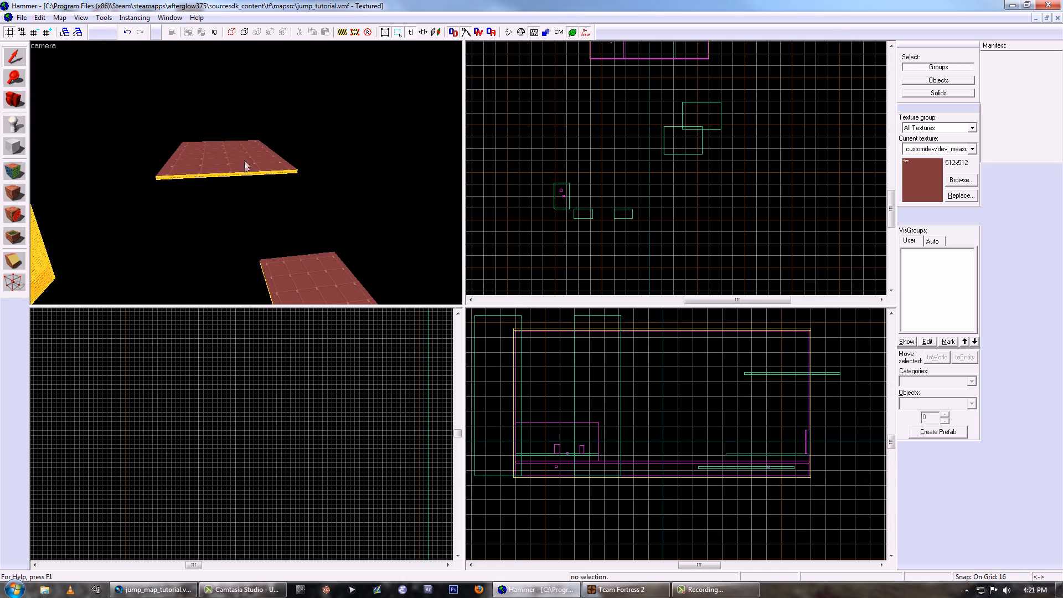
{"action": "left_click", "coordinate": [244, 171]}
{"action": "scroll", "coordinate": [674, 194], "scroll_direction": "down", "scroll_amount": 4}
{"action": "scroll", "coordinate": [737, 134], "scroll_direction": "up", "scroll_amount": 4}
{"action": "scroll", "coordinate": [633, 172], "scroll_direction": "up", "scroll_amount": 4}
- Move the 864 × 880 block about 190 units sideways and place a clipping line across its middle
{"action": "left_click_drag", "start_coordinate": [641, 181], "coordinate": [652, 162]}
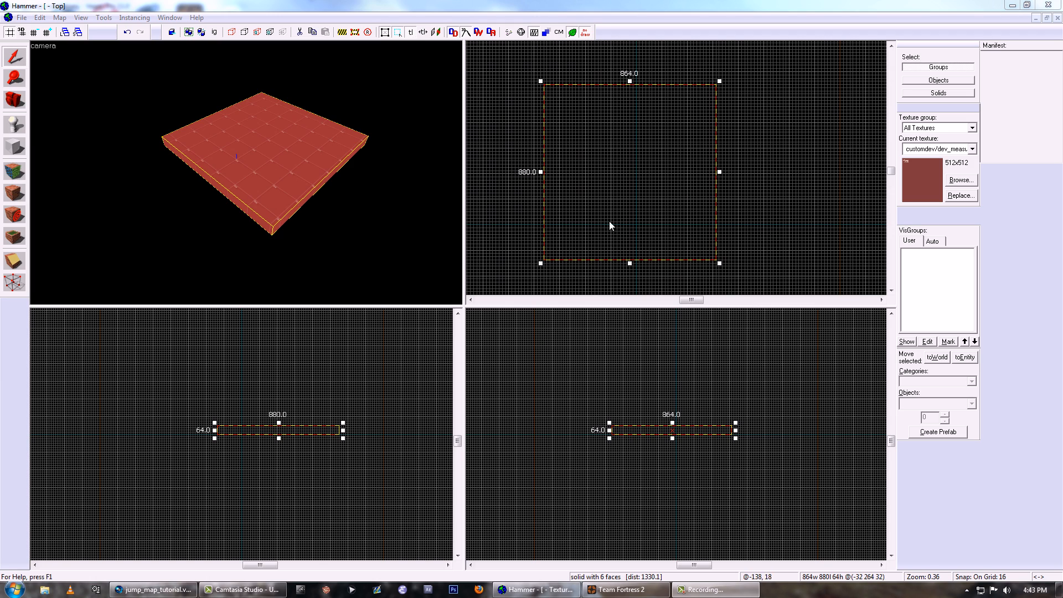
{"action": "left_click_drag", "start_coordinate": [621, 175], "coordinate": [681, 164]}
{"action": "key", "text": "shift+x"}
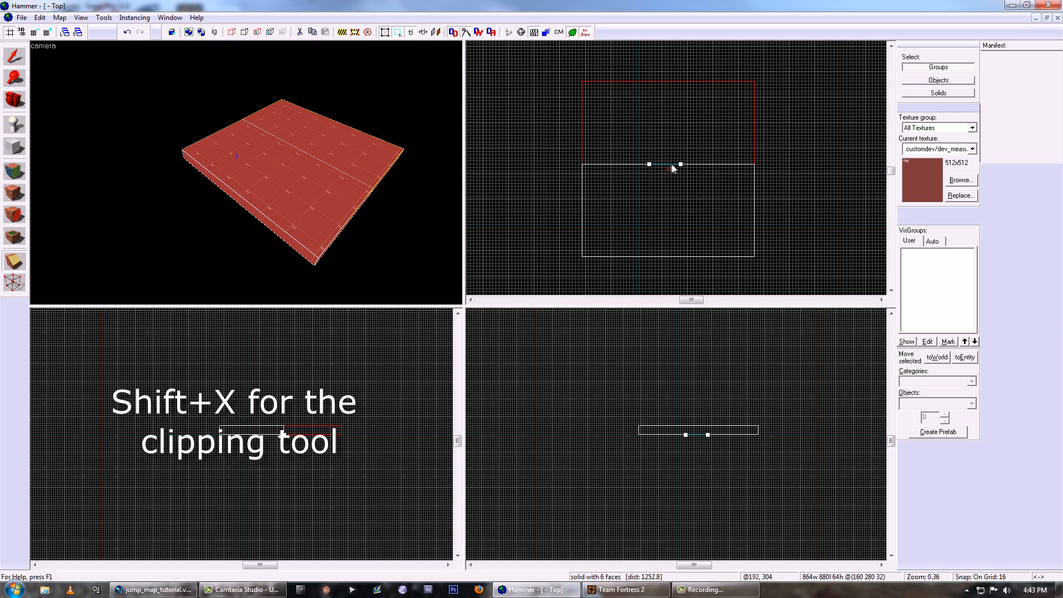
{"action": "scroll", "coordinate": [669, 165], "scroll_direction": "up", "scroll_amount": 2}
{"action": "scroll", "coordinate": [640, 170], "scroll_direction": "down", "scroll_amount": 1}
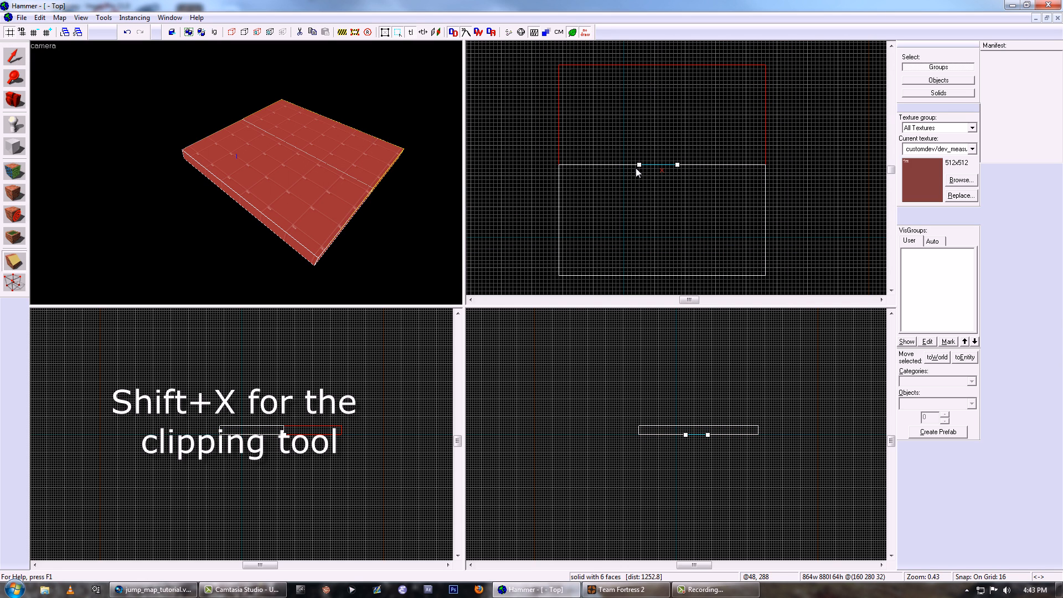
- Clip the block diagonally from corner to corner, keeping only one triangular half
{"action": "left_click_drag", "start_coordinate": [639, 165], "coordinate": [666, 155]}
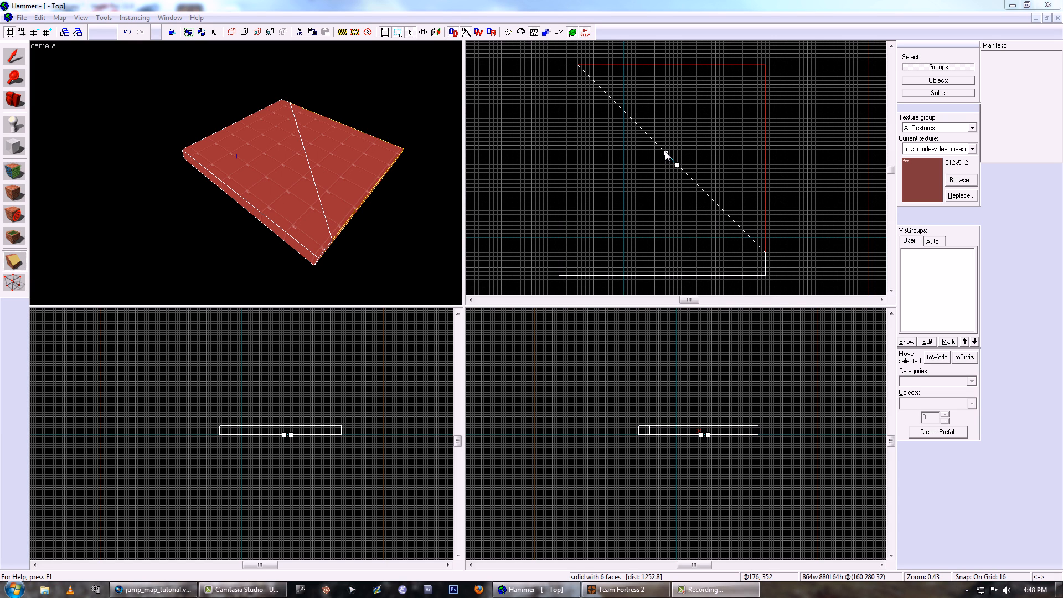
{"action": "left_click_drag", "start_coordinate": [666, 154], "coordinate": [563, 66]}
{"action": "left_click_drag", "start_coordinate": [677, 165], "coordinate": [765, 280]}
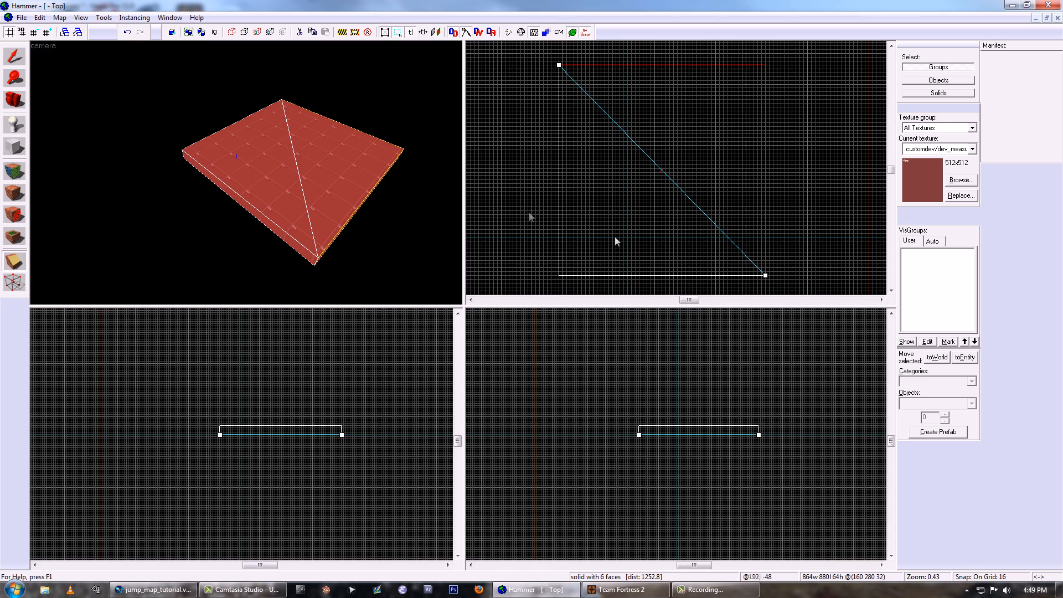
{"action": "left_click_drag", "start_coordinate": [351, 180], "coordinate": [247, 173]}
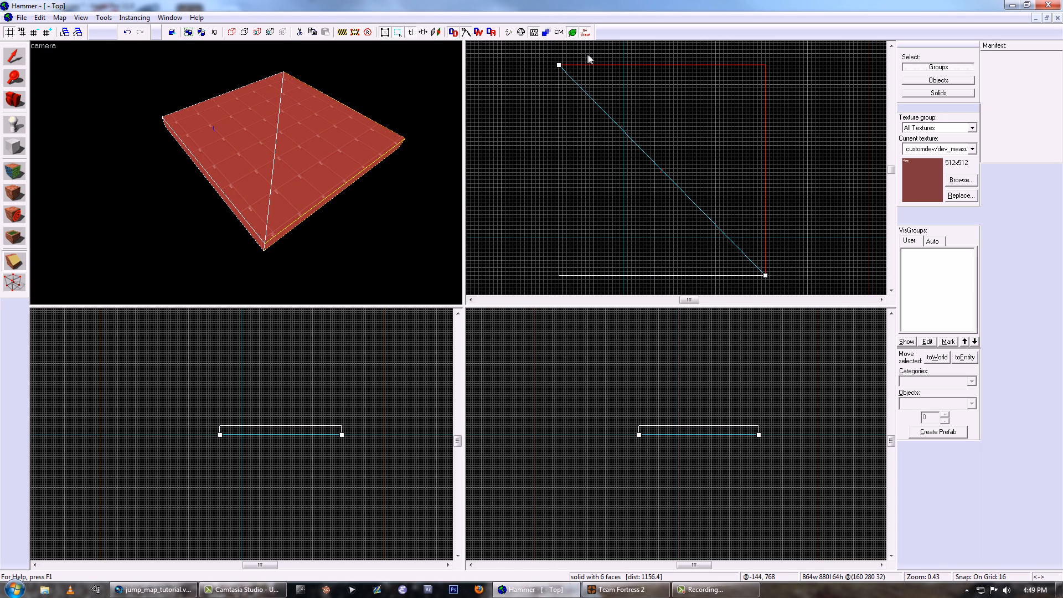
{"action": "key", "text": "Return"}
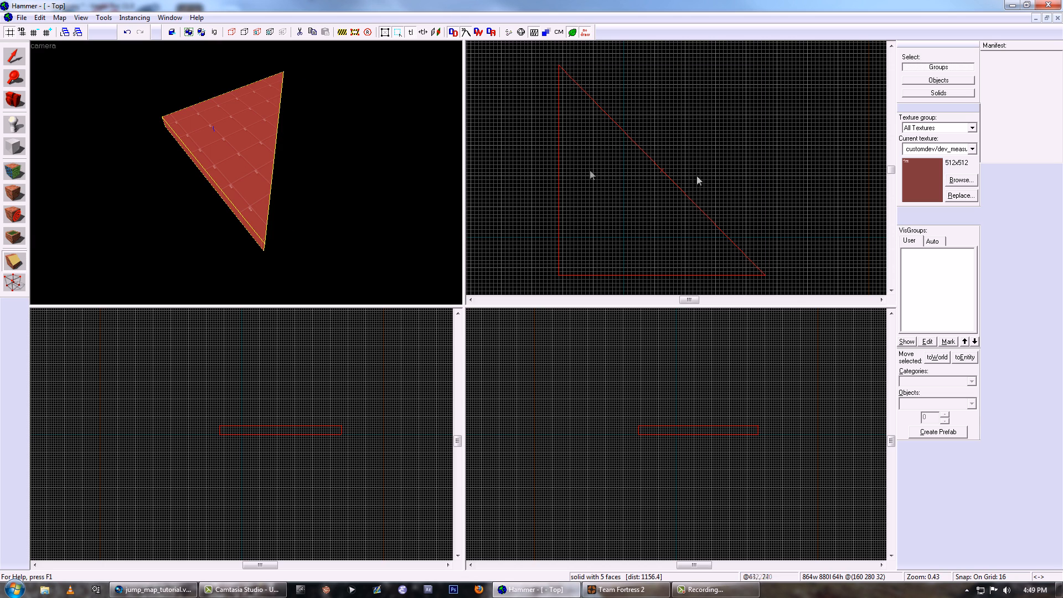
- Undo the one-sided clip and split the block along the same diagonal, keeping both halves
{"action": "key", "text": "ctrl+z"}
{"action": "key", "text": "shift+s"}
{"action": "left_click", "coordinate": [569, 74]}
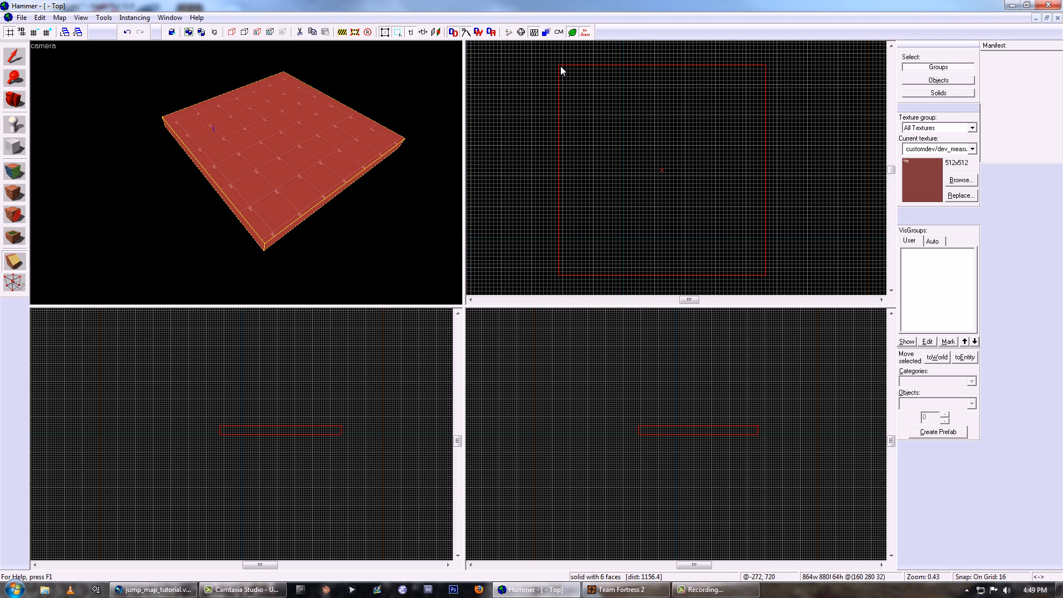
{"action": "left_click_drag", "start_coordinate": [570, 82], "coordinate": [765, 275]}
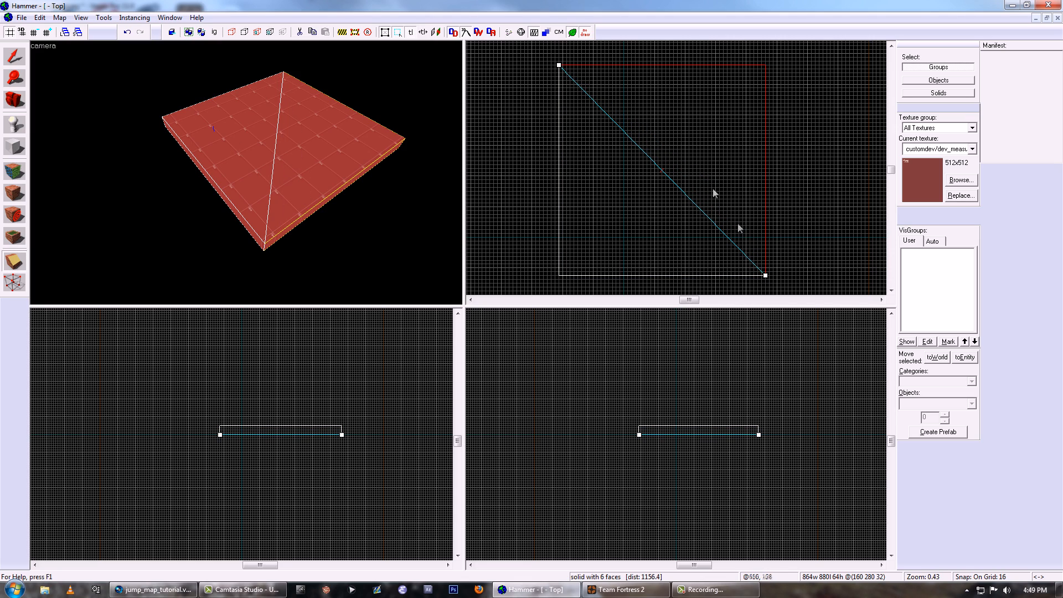
{"action": "key", "text": "shift+x"}
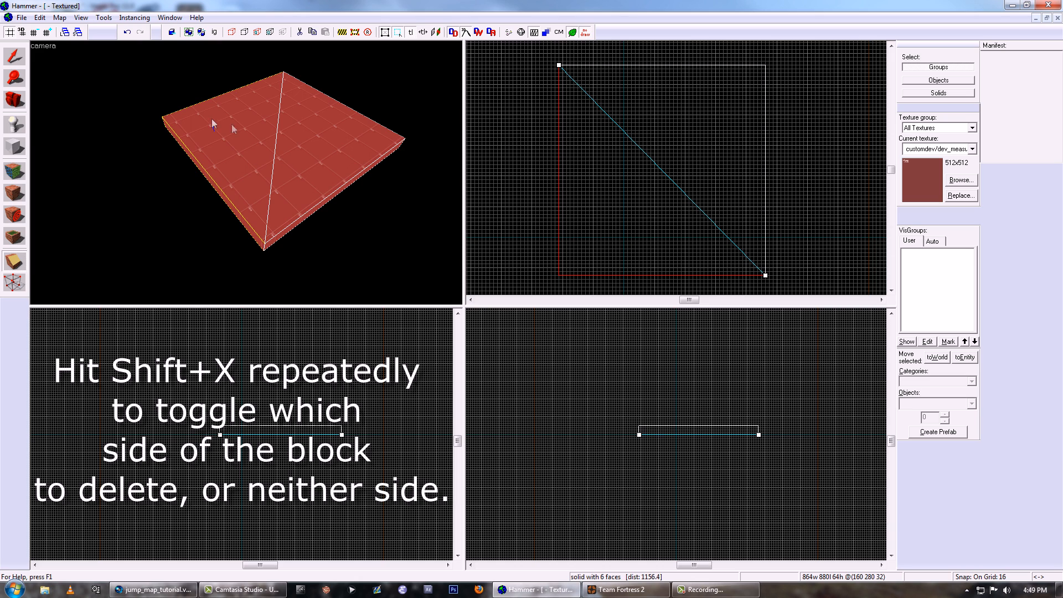
{"action": "key", "text": "shift+x"}
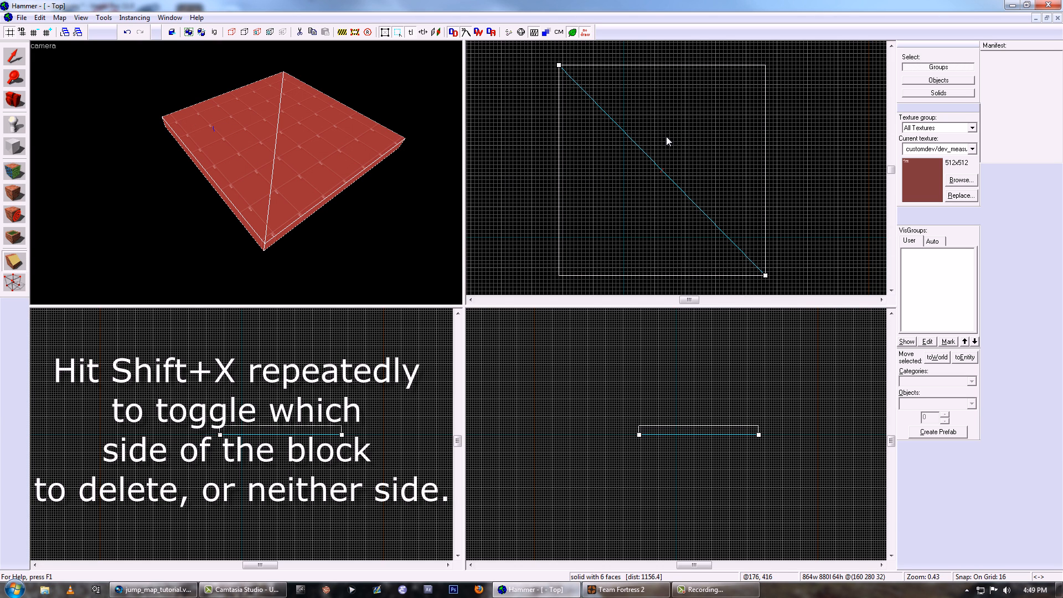
{"action": "key", "text": "Return"}
- Move one triangular half about 256 units across and 112 units up, away from the other half
{"action": "key", "text": "shift+s"}
{"action": "left_click", "coordinate": [338, 175]}
{"action": "left_click_drag", "start_coordinate": [674, 196], "coordinate": [781, 139]}
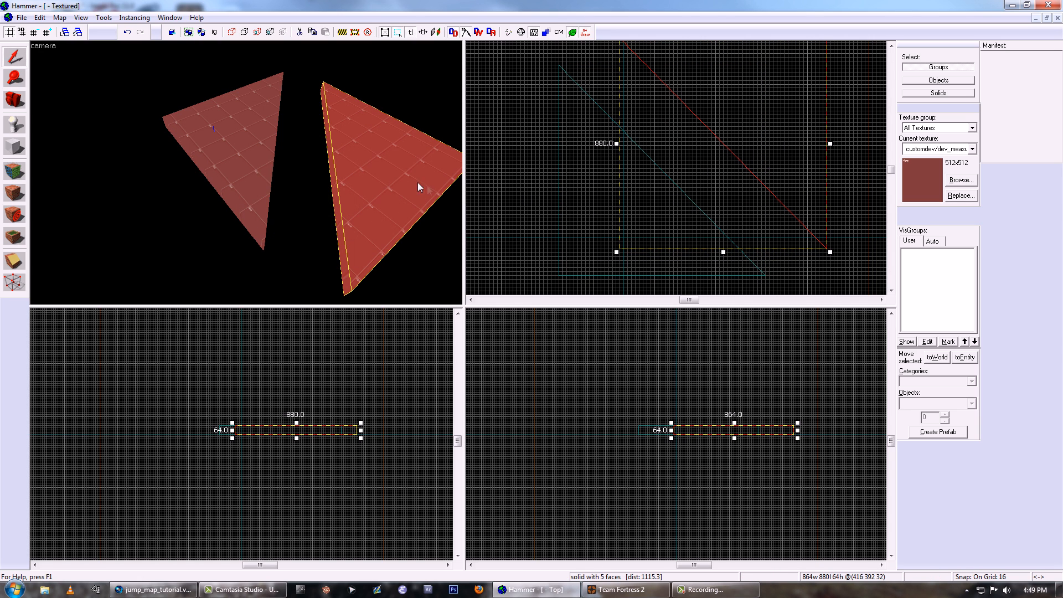
{"action": "left_click", "coordinate": [251, 147]}
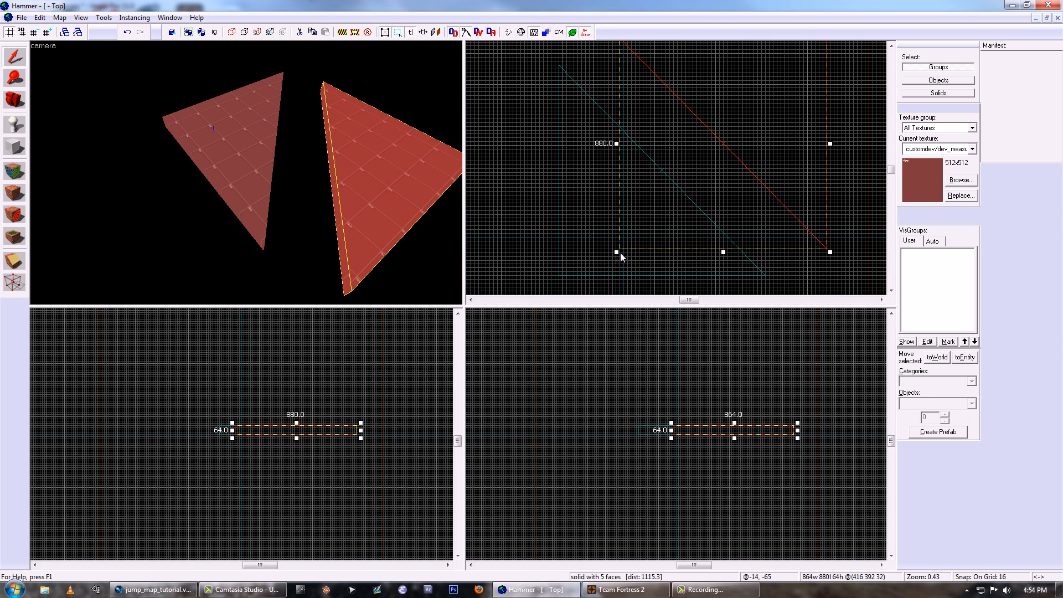
{"action": "left_click", "coordinate": [612, 256]}
- Undo the half's move and the diagonal split to restore the single square block, and dismiss the save dialog
{"action": "key", "text": "ctrl+z"}
{"action": "key", "text": "ctrl+z"}
{"action": "key", "text": "ctrl+z"}
{"action": "key", "text": "ctrl+z"}
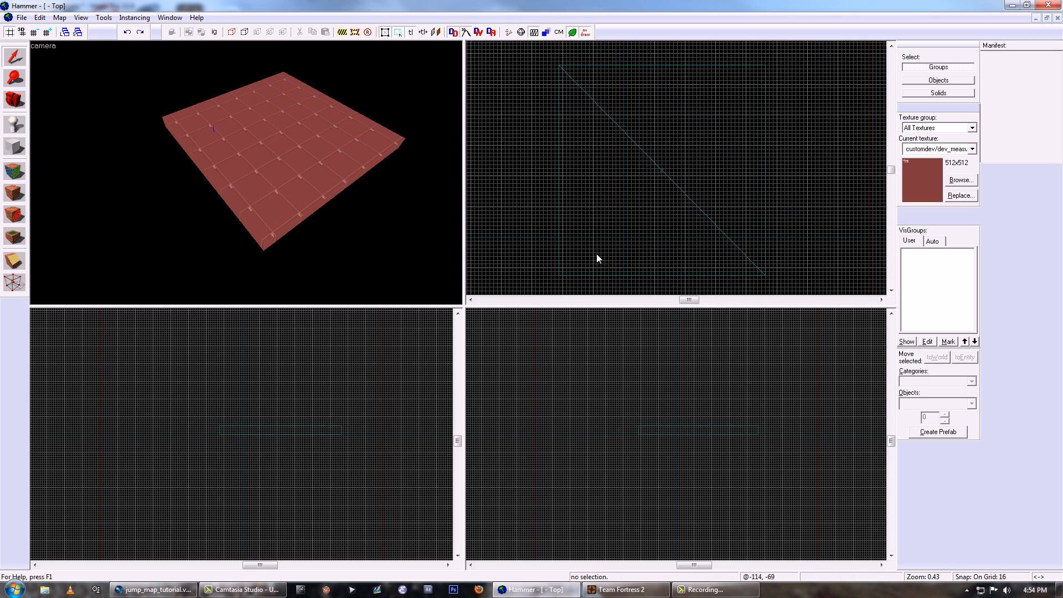
{"action": "key", "text": "ctrl+z"}
{"action": "key", "text": "ctrl+z"}
{"action": "key", "text": "ctrl+z"}
{"action": "key", "text": "ctrl+z"}
{"action": "key", "text": "ctrl+z"}
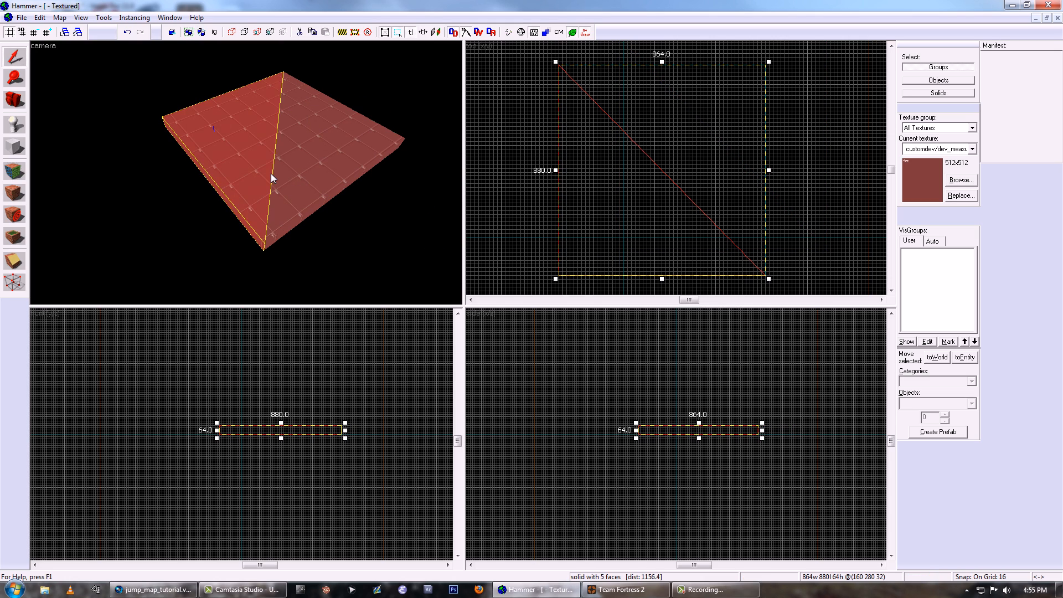
{"action": "key", "text": "ctrl+z"}
{"action": "key", "text": "ctrl+z"}
{"action": "key", "text": "ctrl+s"}
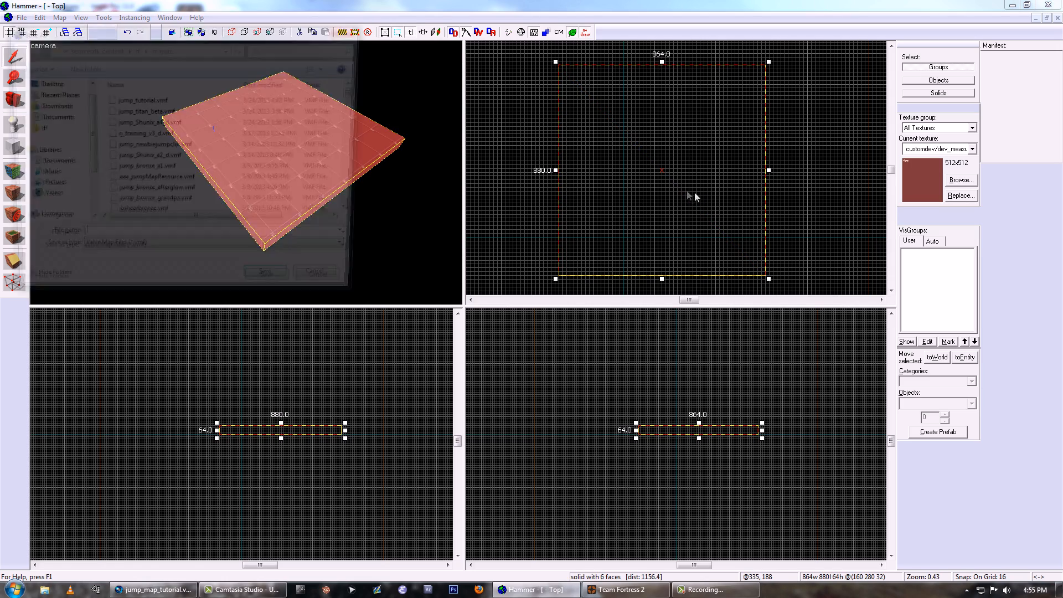
{"action": "left_click", "coordinate": [346, 286]}
- Split the block parallel to its 880-unit sides, about 300 units from one edge, keeping both pieces
{"action": "middle_click_drag", "start_coordinate": [653, 180], "coordinate": [629, 163]}
{"action": "key", "text": "shift+x"}
{"action": "left_click_drag", "start_coordinate": [615, 162], "coordinate": [615, 169]}
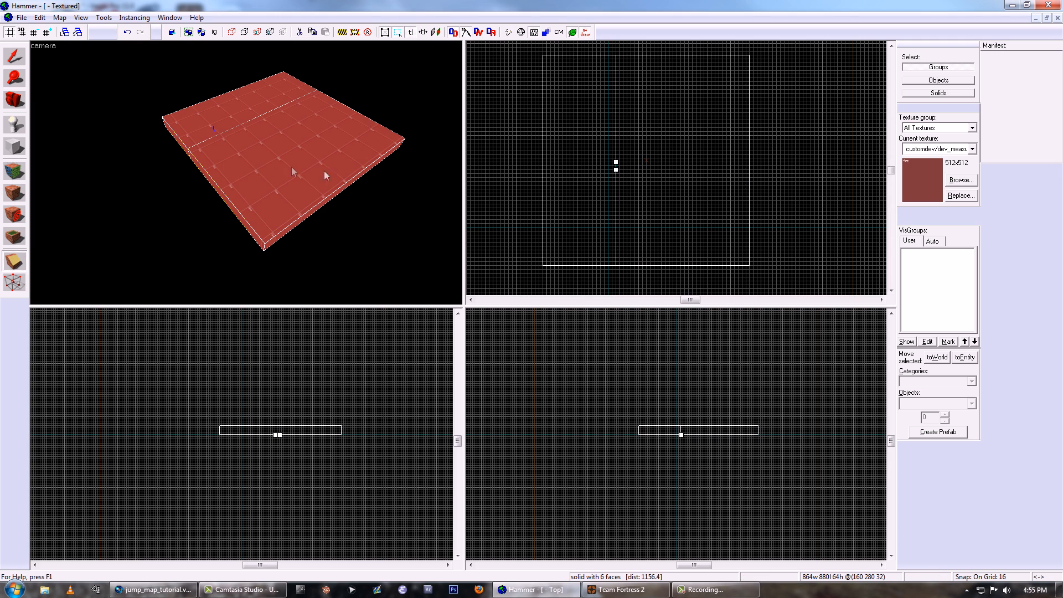
{"action": "key", "text": "Return"}
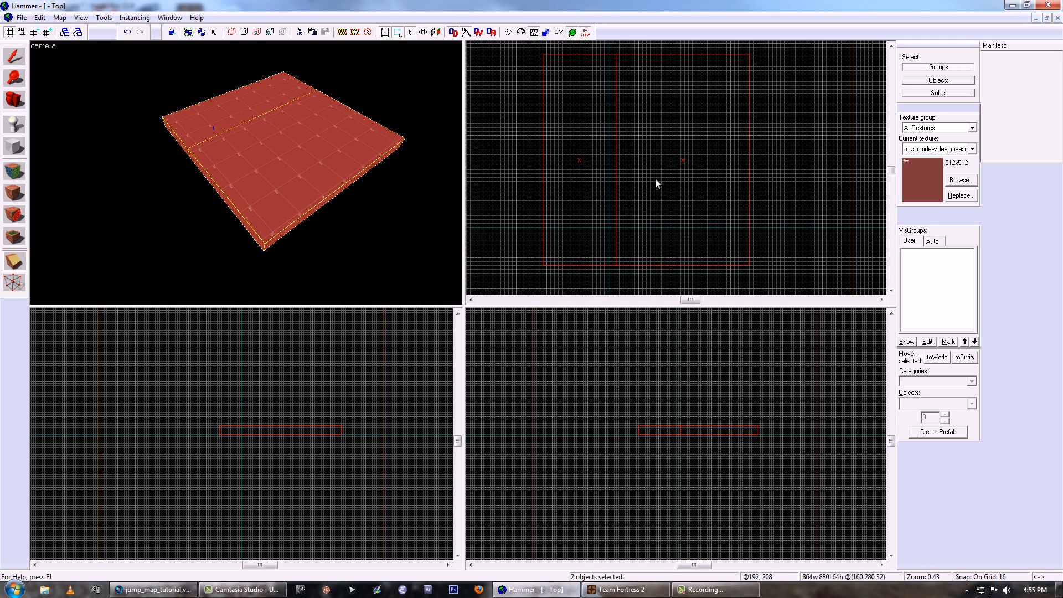
- Clip the block along a second parallel line, keeping both sides, to form a 256-unit-wide middle strip
{"action": "left_click_drag", "start_coordinate": [616, 162], "coordinate": [616, 170]}
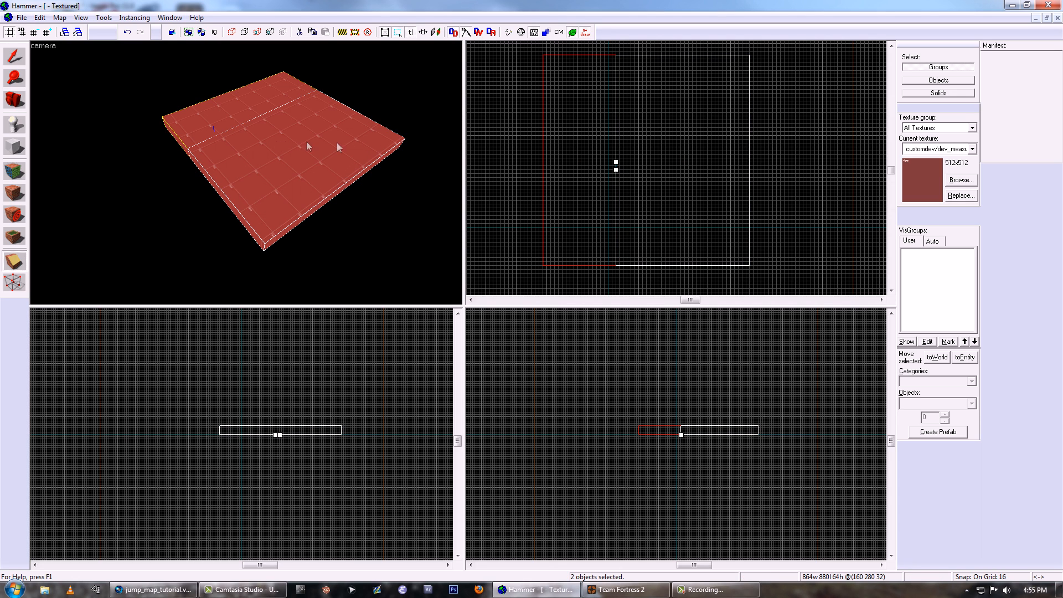
{"action": "key", "text": "shift+s"}
{"action": "key", "text": "shift+x"}
{"action": "left_click_drag", "start_coordinate": [676, 167], "coordinate": [676, 157]}
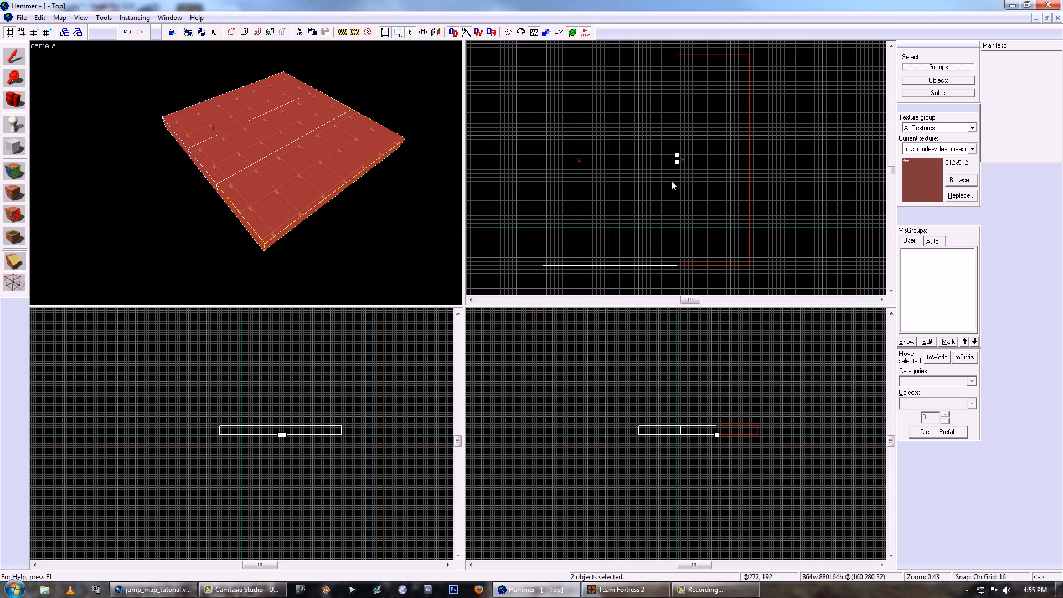
{"action": "key", "text": "Return"}
{"action": "key", "text": "shift+s"}
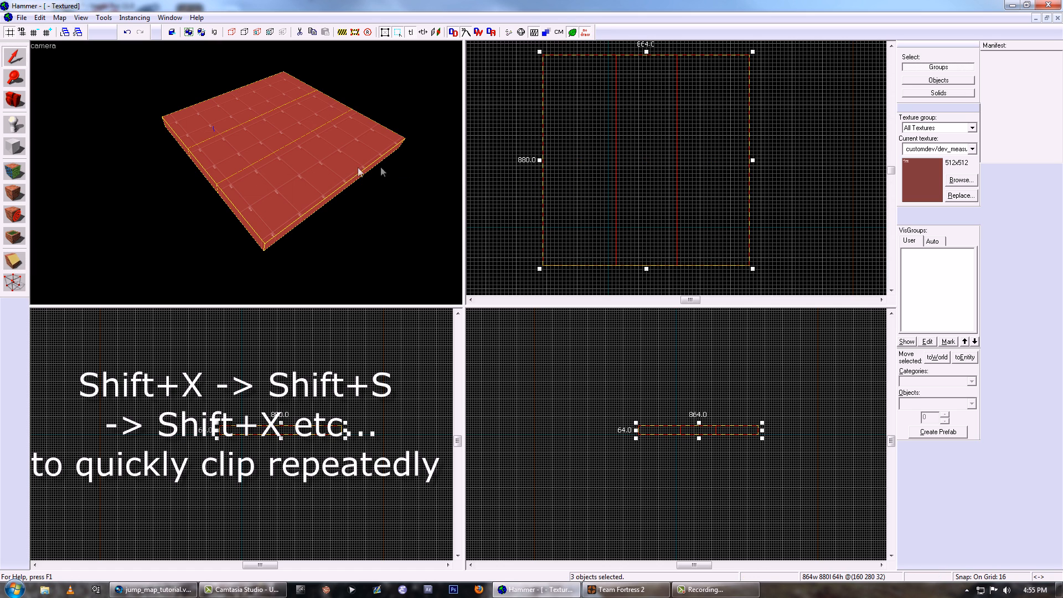
- Clip the 256-unit middle strip crosswise and remove its center section to leave a hole in the block
{"action": "left_click", "coordinate": [255, 145]}
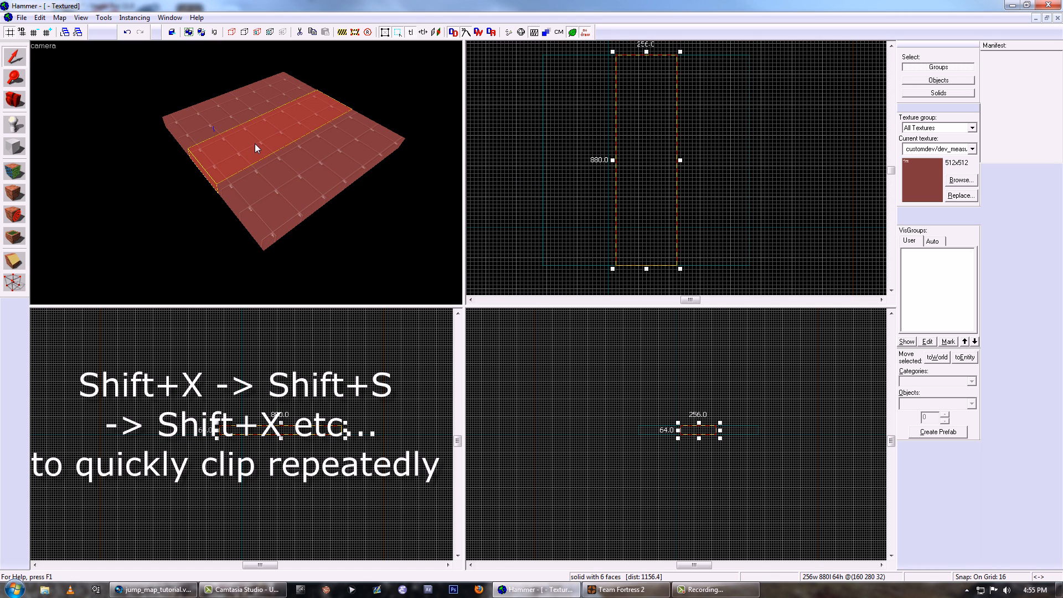
{"action": "key", "text": "shift+x"}
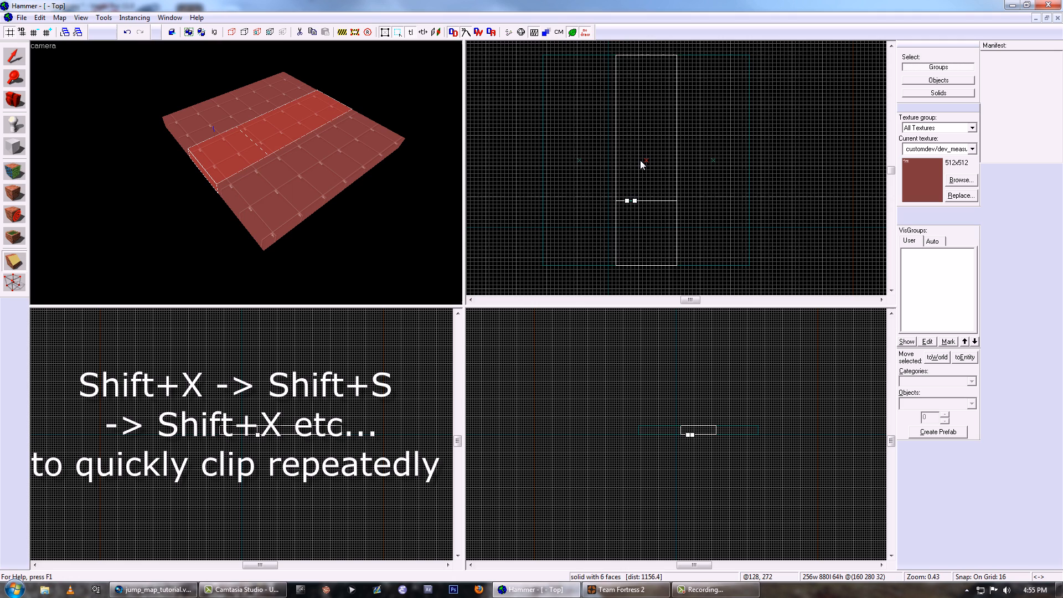
{"action": "key", "text": "shift+s"}
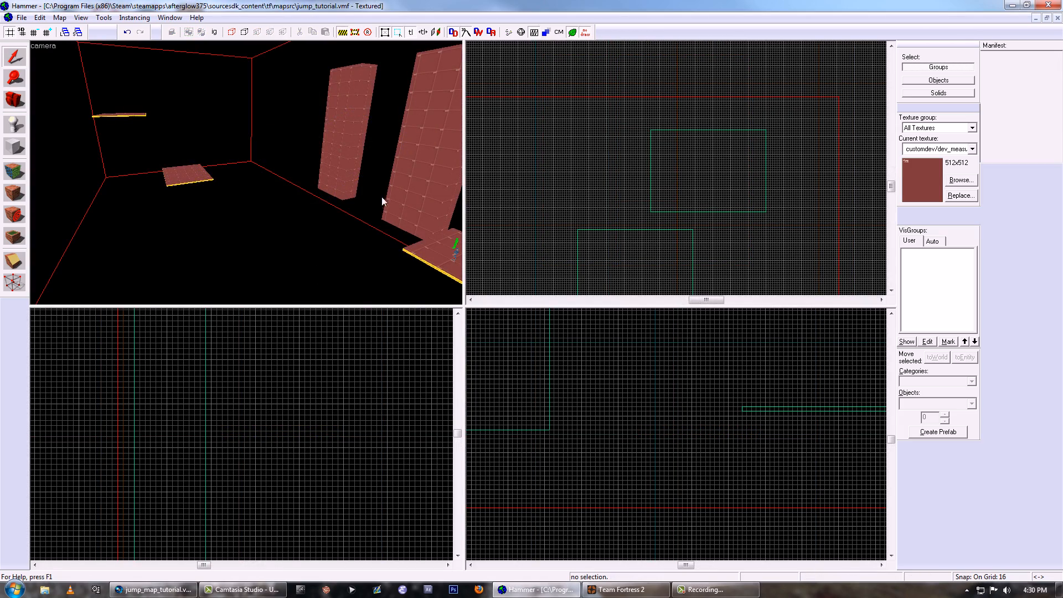
{"action": "scroll", "coordinate": [608, 191], "scroll_direction": "down", "scroll_amount": 3}
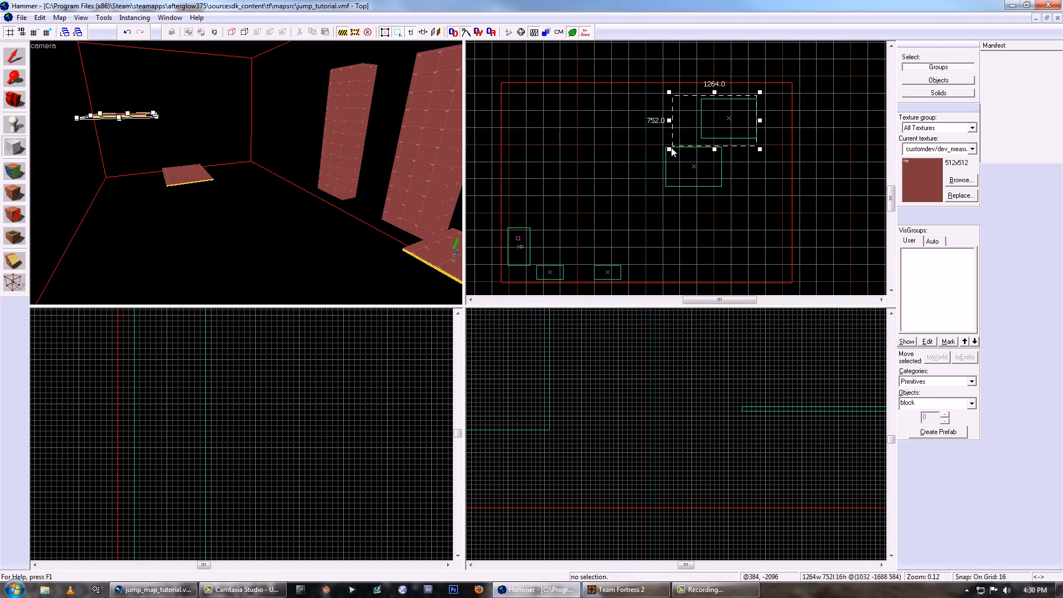
{"action": "left_click_drag", "start_coordinate": [670, 147], "coordinate": [513, 270]}
{"action": "left_click_drag", "start_coordinate": [610, 206], "coordinate": [678, 166]}
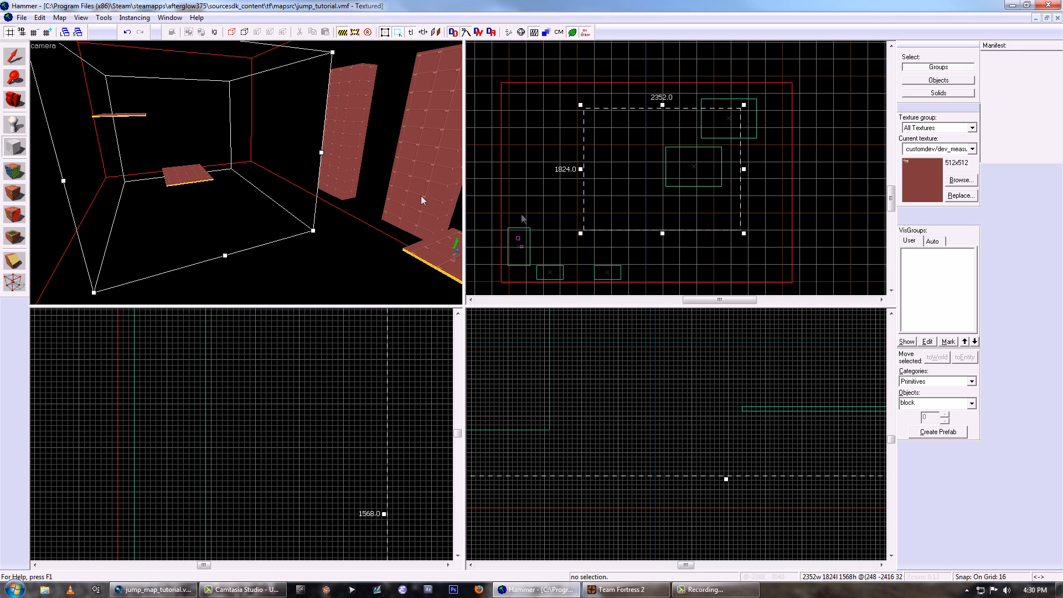
{"action": "key", "text": "Escape"}
{"action": "key", "text": "Escape"}
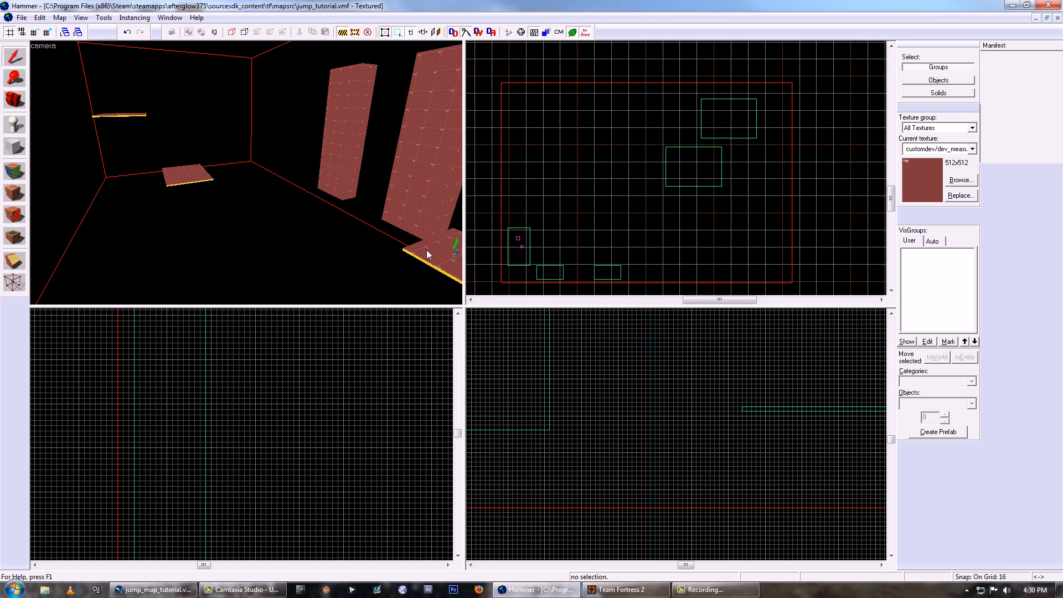
- Select the starting platform in the jump map and stretch it upward to a height of 576 units
{"action": "left_click", "coordinate": [428, 250]}
{"action": "key", "text": "z"}
{"action": "key", "text": "z"}
{"action": "scroll", "coordinate": [259, 461], "scroll_direction": "down", "scroll_amount": 6}
{"action": "middle_click_drag", "start_coordinate": [272, 535], "coordinate": [296, 500]}
{"action": "scroll", "coordinate": [296, 501], "scroll_direction": "down", "scroll_amount": 1}
{"action": "scroll", "coordinate": [580, 461], "scroll_direction": "down", "scroll_amount": 6}
{"action": "scroll", "coordinate": [602, 454], "scroll_direction": "down", "scroll_amount": 5}
{"action": "scroll", "coordinate": [527, 445], "scroll_direction": "up", "scroll_amount": 6}
{"action": "middle_click_drag", "start_coordinate": [527, 445], "coordinate": [593, 486]}
{"action": "scroll", "coordinate": [583, 448], "scroll_direction": "up", "scroll_amount": 4}
{"action": "left_click_drag", "start_coordinate": [593, 486], "coordinate": [600, 350]}
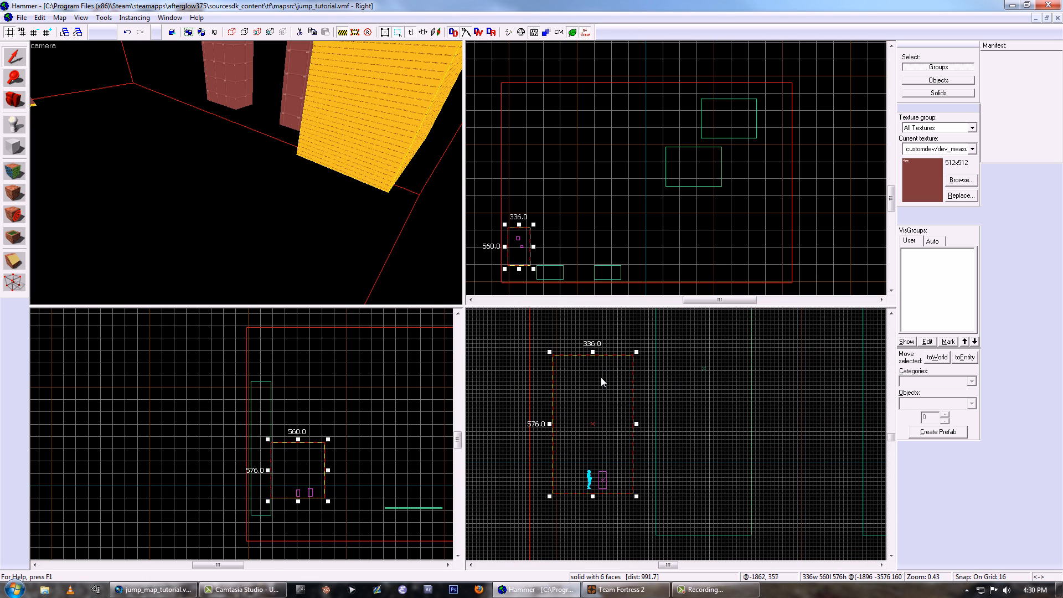
- Raise the bottom of the starting block to the level of the player spawns, making it 560 units high
{"action": "scroll", "coordinate": [601, 493], "scroll_direction": "up", "scroll_amount": 5}
{"action": "left_click_drag", "start_coordinate": [602, 494], "coordinate": [602, 484]}
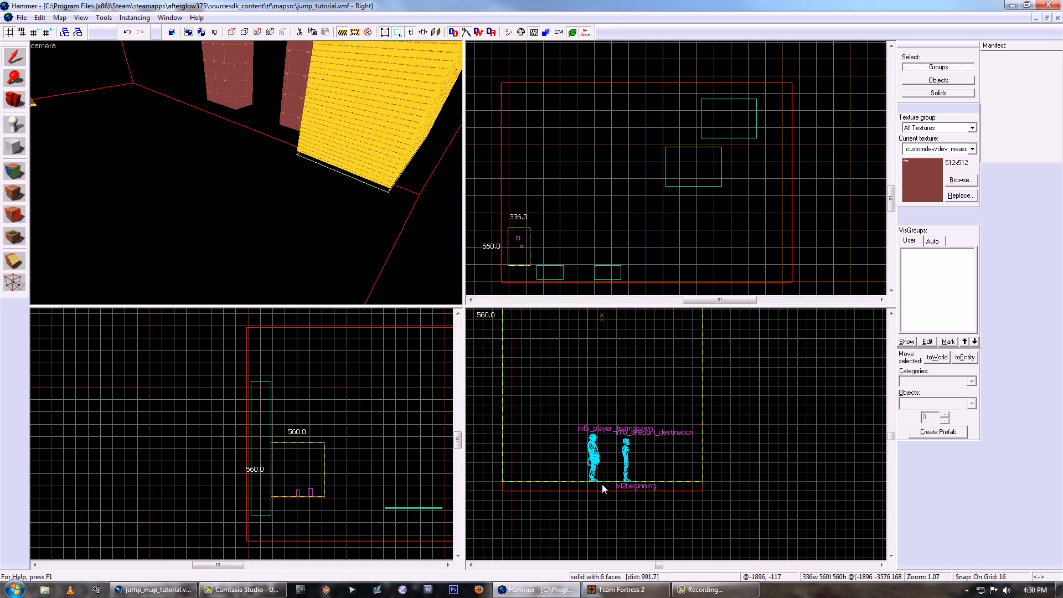
{"action": "scroll", "coordinate": [601, 476], "scroll_direction": "down", "scroll_amount": 5}
{"action": "middle_click_drag", "start_coordinate": [600, 474], "coordinate": [600, 498]}
{"action": "scroll", "coordinate": [672, 201], "scroll_direction": "down", "scroll_amount": 2}
{"action": "scroll", "coordinate": [672, 202], "scroll_direction": "up", "scroll_amount": 8}
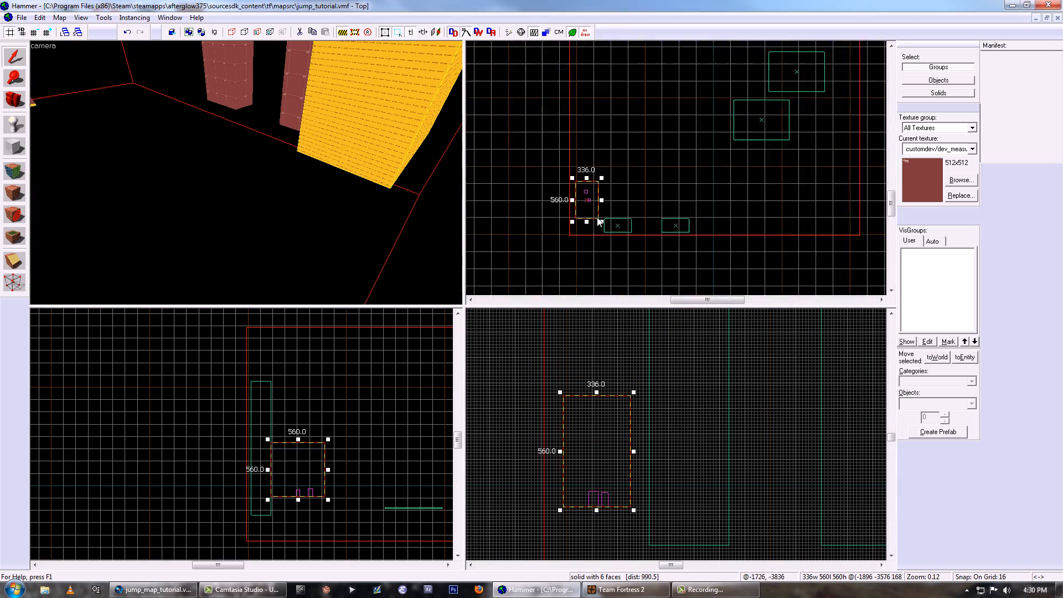
- Add a second block next to the starting block and size it about 2128 by 976 units around the jump walls
{"action": "left_click_drag", "start_coordinate": [603, 151], "coordinate": [649, 155]}
{"action": "middle_click_drag", "start_coordinate": [649, 155], "coordinate": [600, 178]}
{"action": "left_click_drag", "start_coordinate": [638, 224], "coordinate": [551, 181]}
{"action": "scroll", "coordinate": [551, 181], "scroll_direction": "down", "scroll_amount": 8}
{"action": "left_click_drag", "start_coordinate": [667, 194], "coordinate": [736, 196]}
{"action": "scroll", "coordinate": [736, 200], "scroll_direction": "down", "scroll_amount": 4}
- Add a third block around the two thin platforms, sized 1968 by 1936 units and 1520 units high
{"action": "left_click_drag", "start_coordinate": [710, 245], "coordinate": [795, 198], "text": "shift"}
{"action": "scroll", "coordinate": [719, 431], "scroll_direction": "down", "scroll_amount": 7}
{"action": "scroll", "coordinate": [719, 429], "scroll_direction": "up", "scroll_amount": 3}
{"action": "left_click_drag", "start_coordinate": [720, 404], "coordinate": [725, 341]}
{"action": "left_click_drag", "start_coordinate": [719, 463], "coordinate": [719, 492]}
{"action": "scroll", "coordinate": [796, 184], "scroll_direction": "up", "scroll_amount": 2}
{"action": "left_click_drag", "start_coordinate": [762, 161], "coordinate": [778, 86]}
{"action": "scroll", "coordinate": [780, 136], "scroll_direction": "down", "scroll_amount": 3}
{"action": "scroll", "coordinate": [796, 159], "scroll_direction": "up", "scroll_amount": 5}
{"action": "left_click_drag", "start_coordinate": [858, 145], "coordinate": [839, 146]}
{"action": "scroll", "coordinate": [718, 202], "scroll_direction": "down", "scroll_amount": 7}
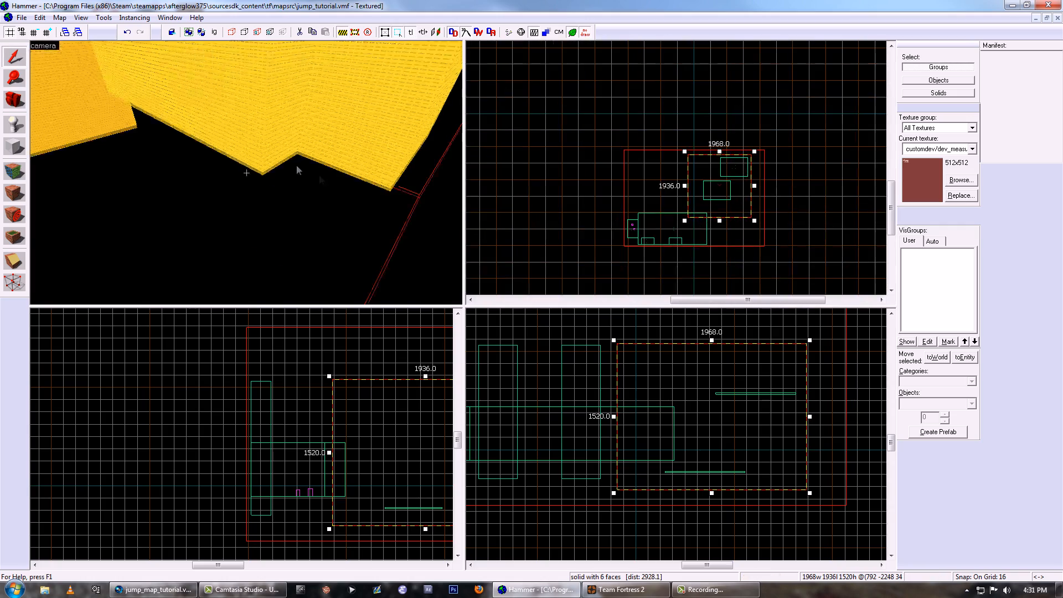
- Select the middle block around the jump walls and stretch it up and down to a height of 1392 units
{"action": "key", "text": "z"}
{"action": "key", "text": "s"}
{"action": "left_click", "coordinate": [247, 176], "text": "ctrl"}
{"action": "left_click", "coordinate": [247, 176]}
{"action": "key", "text": "z"}
{"action": "scroll", "coordinate": [631, 374], "scroll_direction": "up", "scroll_amount": 4}
{"action": "left_click_drag", "start_coordinate": [660, 509], "coordinate": [629, 374]}
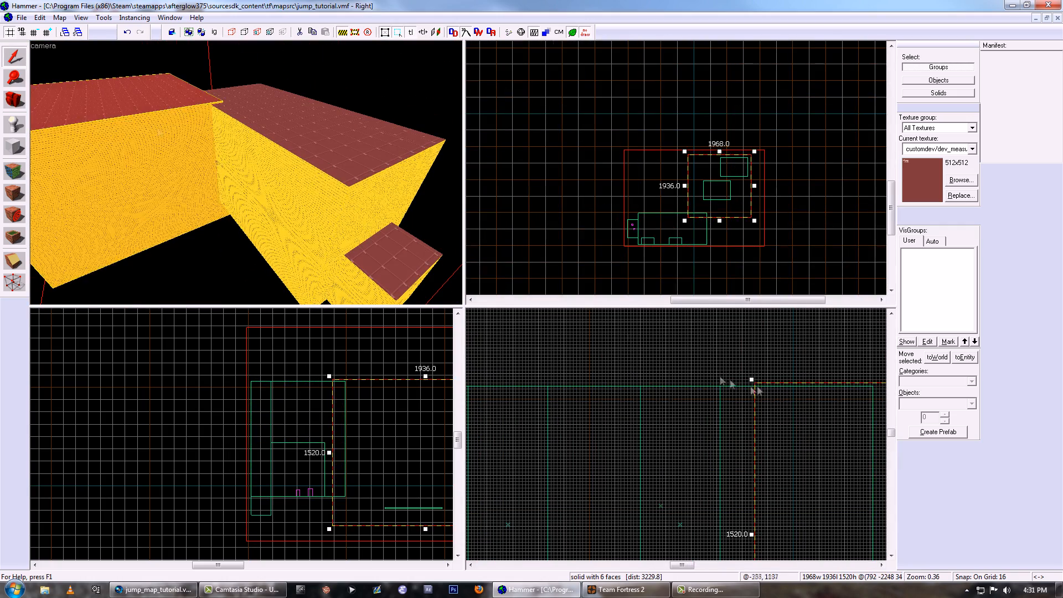
{"action": "scroll", "coordinate": [692, 435], "scroll_direction": "down", "scroll_amount": 6}
{"action": "scroll", "coordinate": [683, 468], "scroll_direction": "up", "scroll_amount": 6}
{"action": "left_click_drag", "start_coordinate": [694, 492], "coordinate": [699, 528]}
{"action": "scroll", "coordinate": [701, 522], "scroll_direction": "down", "scroll_amount": 5}
{"action": "middle_click_drag", "start_coordinate": [697, 510], "coordinate": [691, 506]}
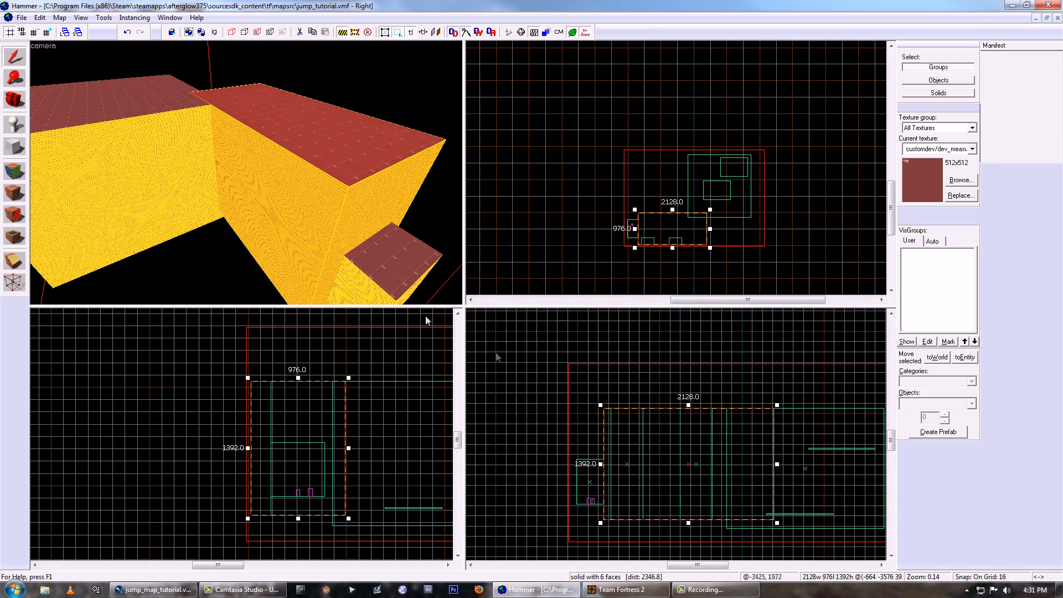
- Select all three room blocks and hollow each of them outward into a room with 16-unit-thick walls
{"action": "key", "text": "z"}
{"action": "key", "text": "s"}
{"action": "key", "text": "z"}
{"action": "left_click", "coordinate": [227, 177], "text": "ctrl"}
{"action": "left_click", "coordinate": [397, 289], "text": "ctrl"}
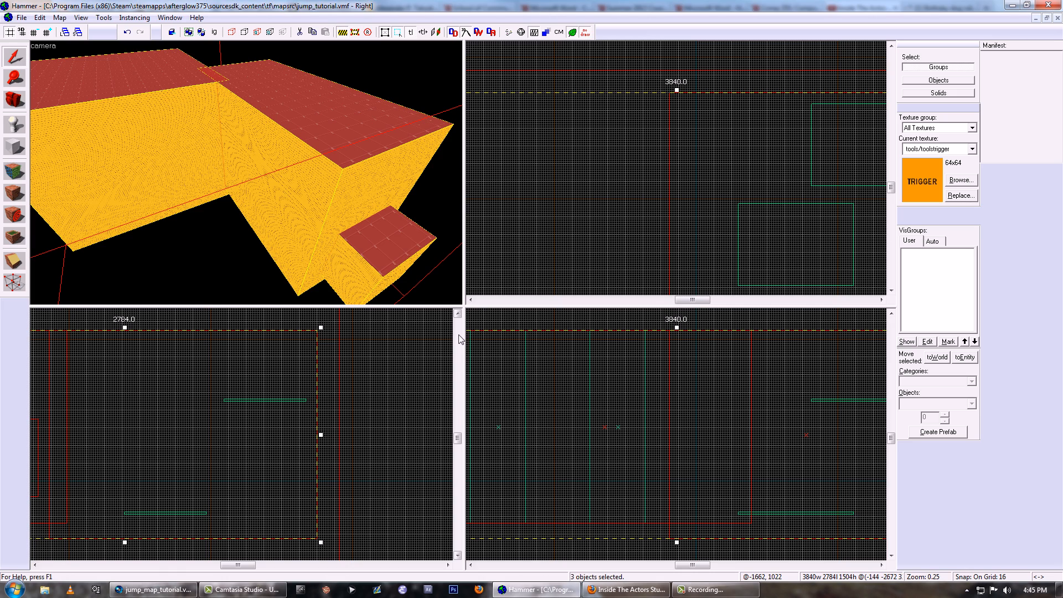
{"action": "left_click", "coordinate": [105, 18]}
{"action": "left_click", "coordinate": [119, 43]}
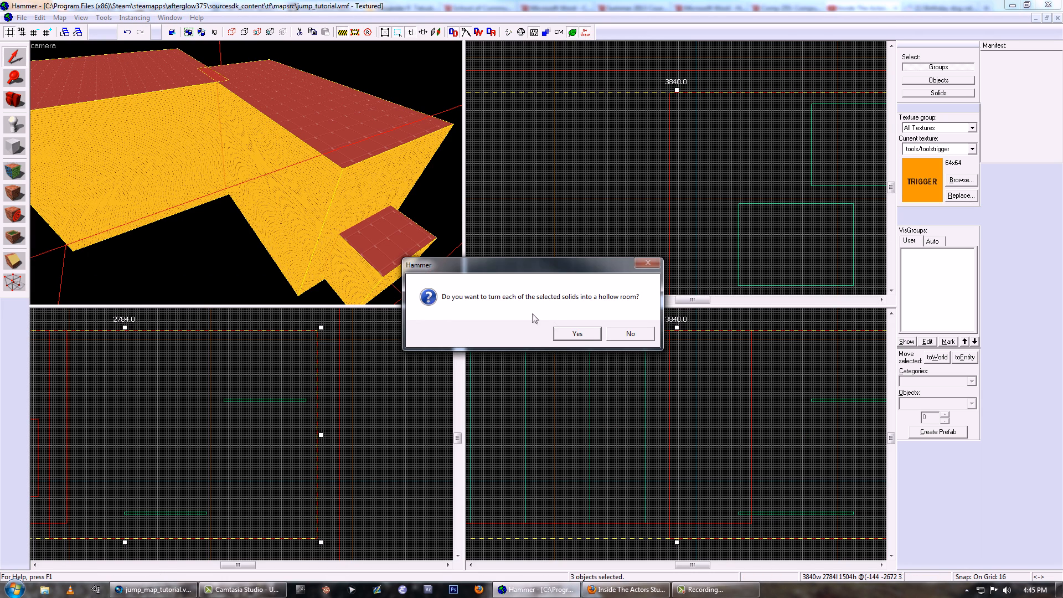
{"action": "left_click", "coordinate": [578, 334]}
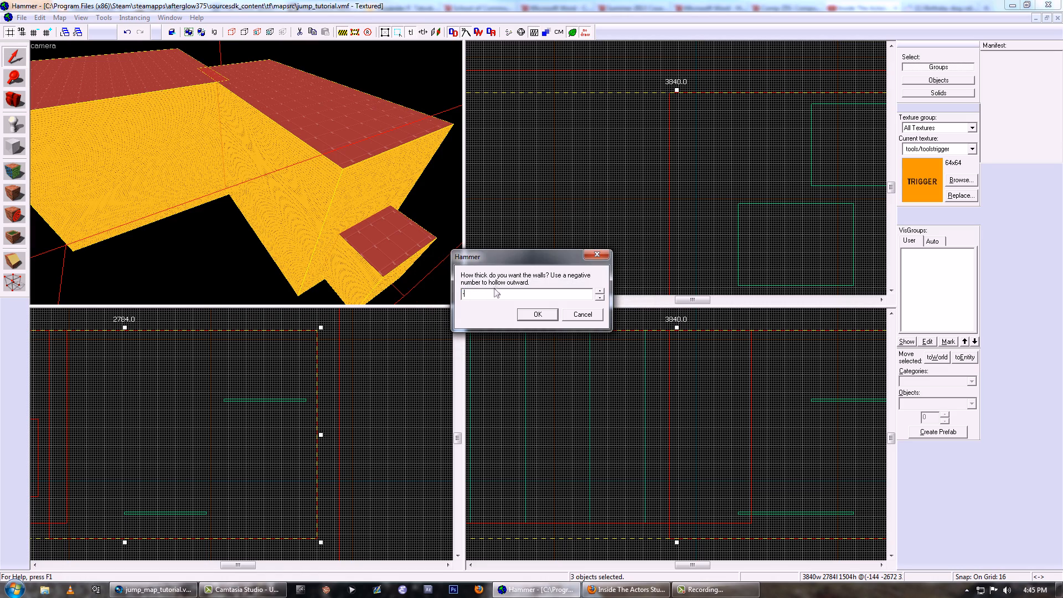
{"action": "left_click", "coordinate": [531, 315]}
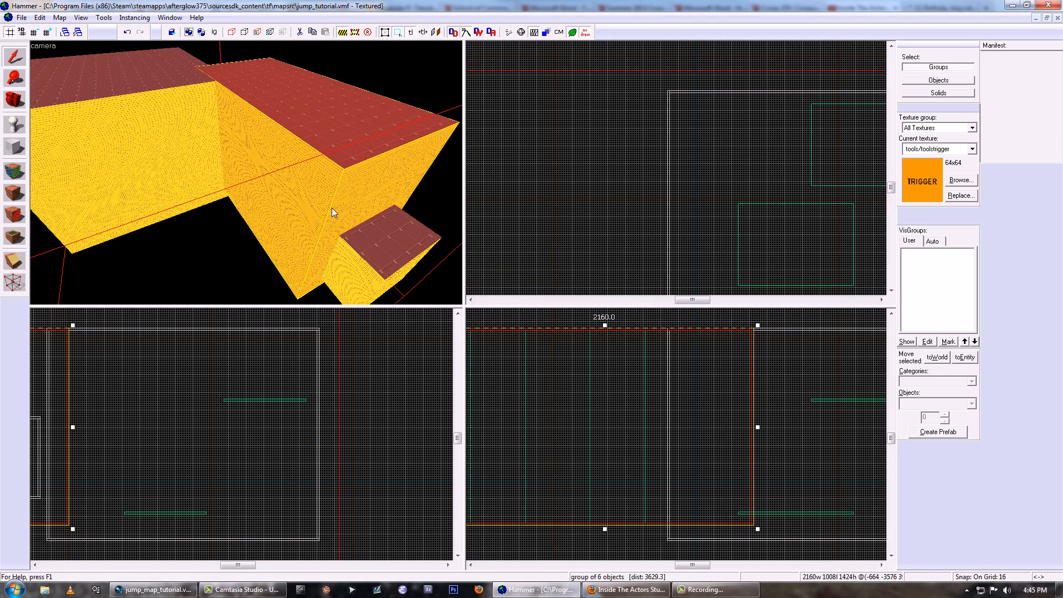
- Apply the tools/toolsnodraw texture to all faces of the hollowed rooms
{"action": "key", "text": "shift+a"}
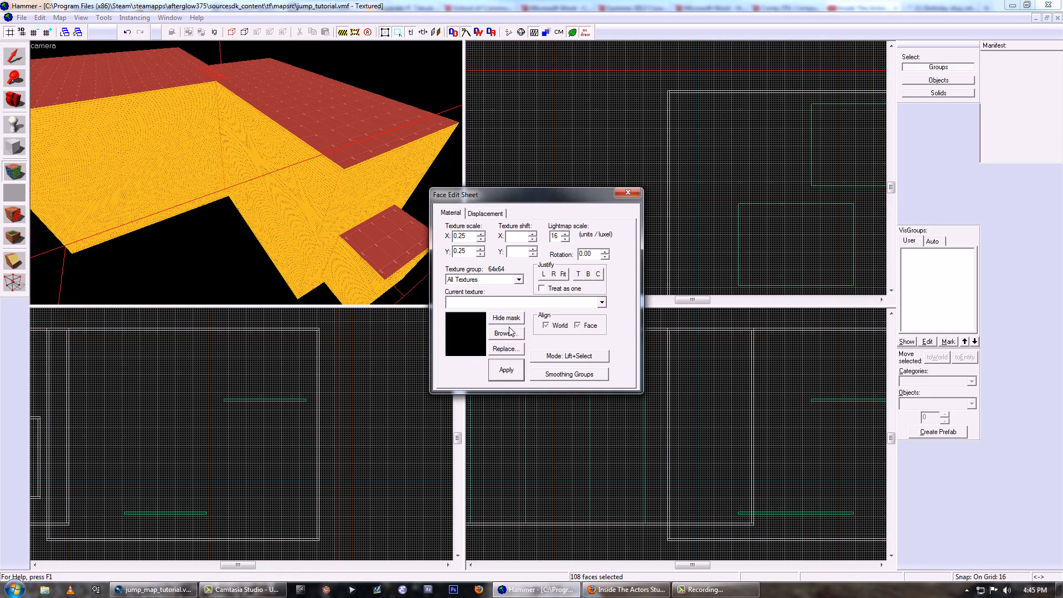
{"action": "left_click", "coordinate": [513, 334]}
{"action": "left_click", "coordinate": [511, 369]}
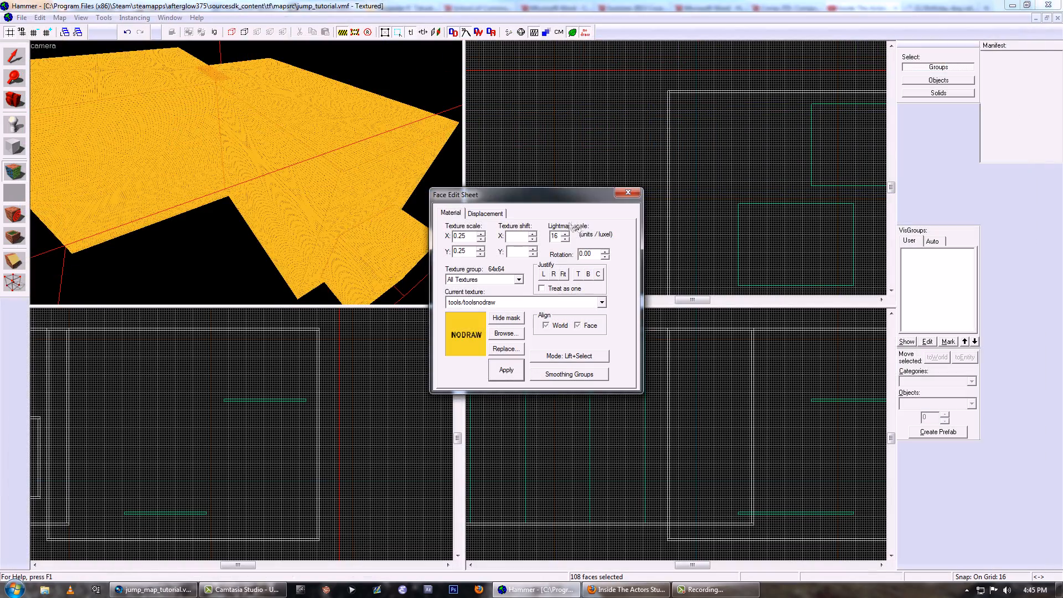
{"action": "left_click", "coordinate": [627, 193]}
- Examine the nodraw interior of the hollow rooms and select individual rooms to check where they overlap
{"action": "key", "text": "z"}
{"action": "key", "text": "w"}
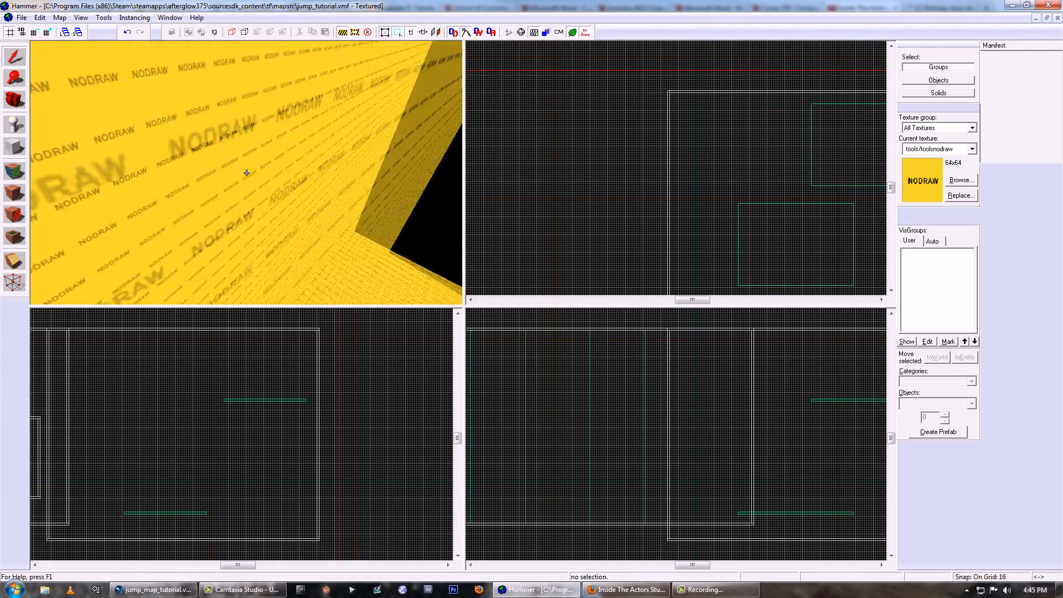
{"action": "left_click", "coordinate": [246, 173]}
{"action": "key", "text": "z"}
{"action": "left_click", "coordinate": [246, 172], "text": "ctrl"}
{"action": "left_click", "coordinate": [235, 143], "text": "ctrl"}
{"action": "key", "text": "z"}
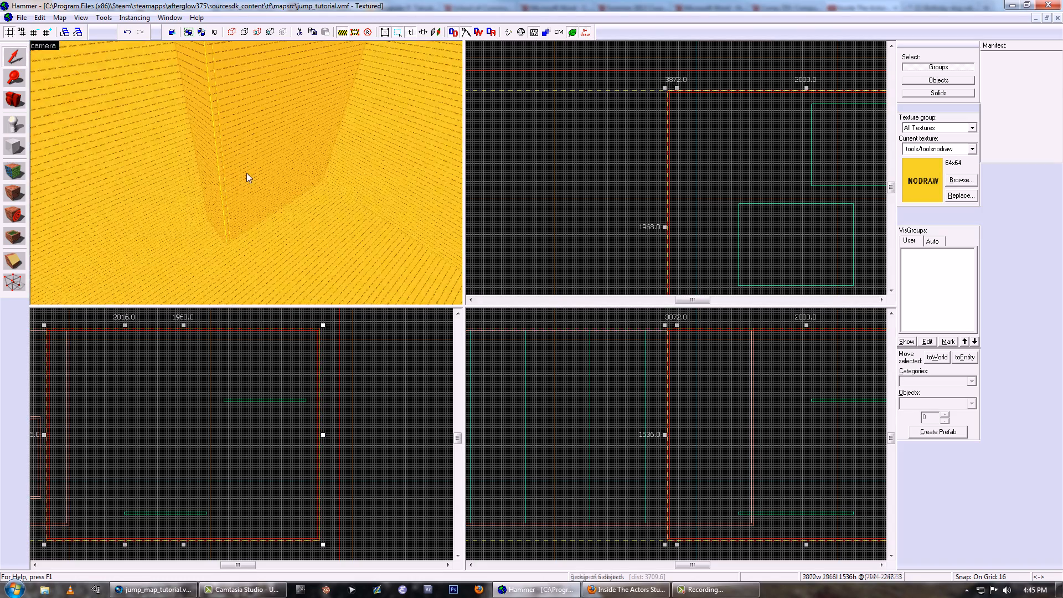
{"action": "left_click", "coordinate": [246, 172]}
{"action": "key", "text": "z"}
{"action": "key", "text": "z"}
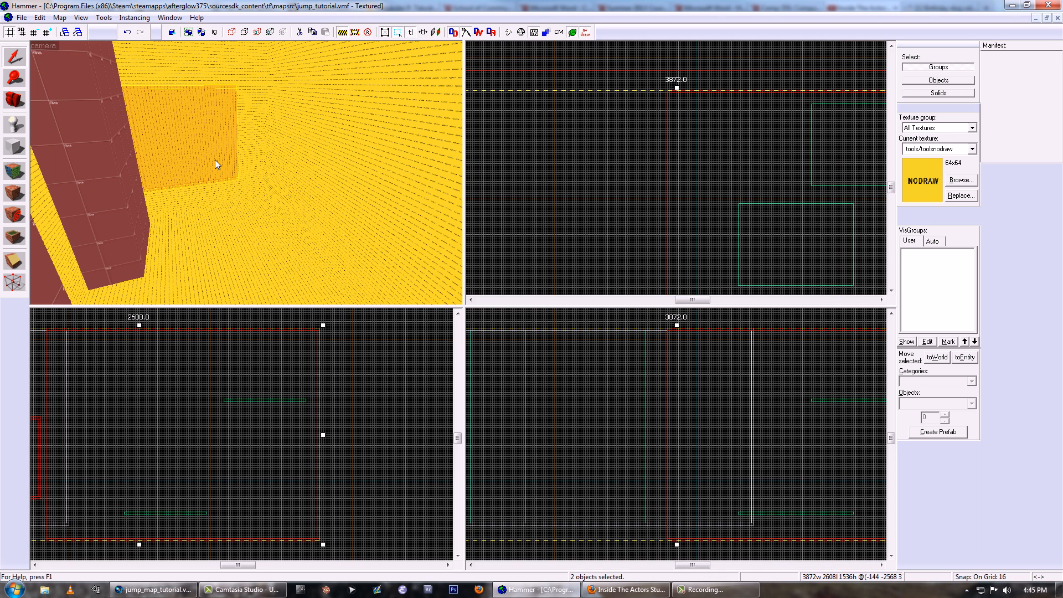
- Sample the jump wall's red measure texture and pick dev/reflectivity_70 from the textures filtered by dev
{"action": "left_click", "coordinate": [15, 172]}
{"action": "left_click", "coordinate": [115, 184]}
{"action": "key", "text": "z"}
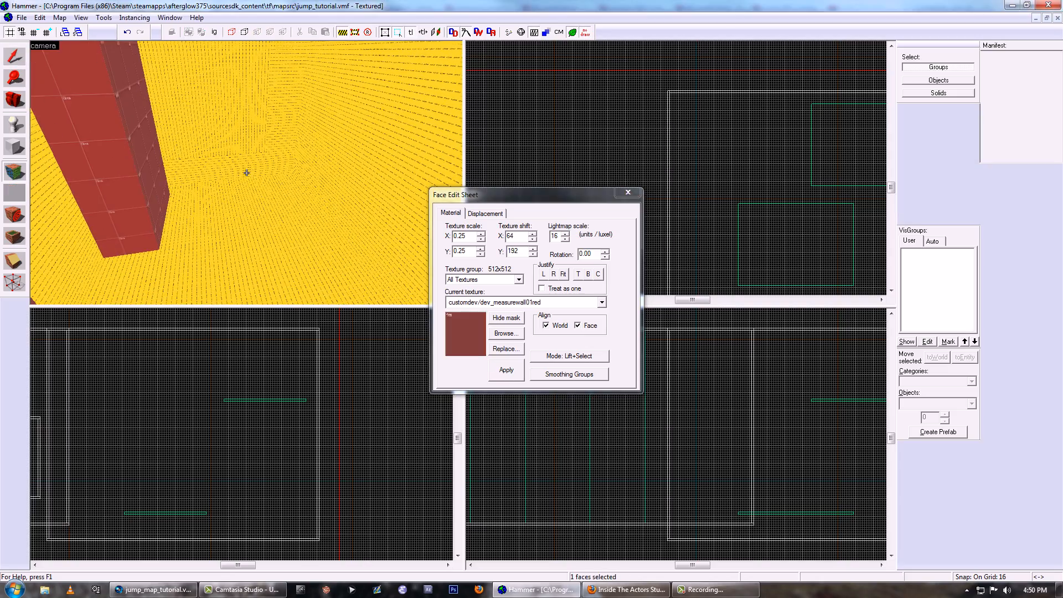
{"action": "left_click", "coordinate": [500, 335]}
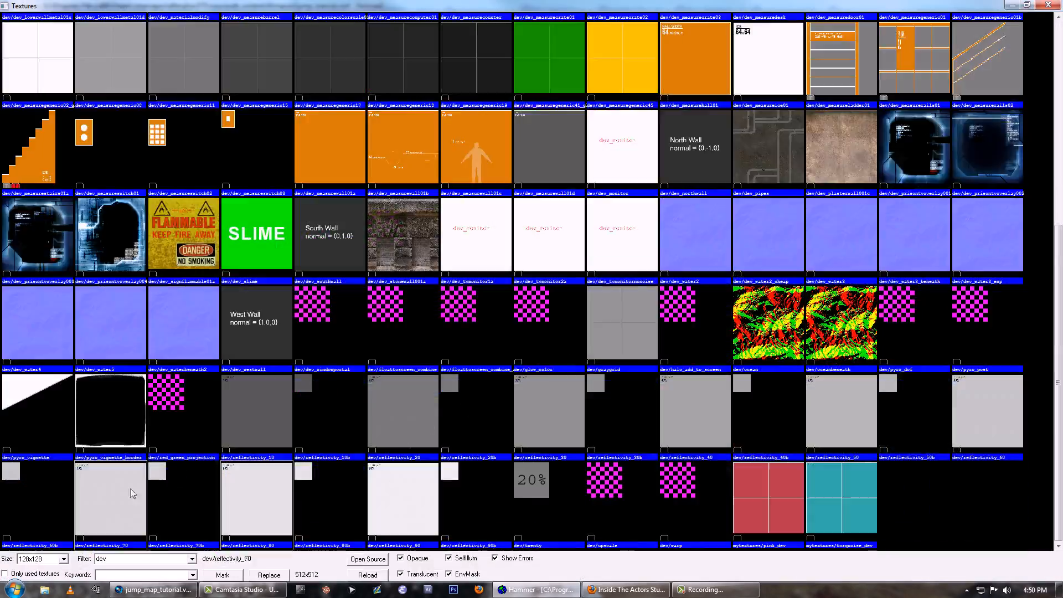
{"action": "double_click", "coordinate": [247, 172]}
- Texture the inside of the rooms with customdev/dev_measurewall01blu on the walls and tools/toolsskybox2d on the ceiling
{"action": "left_click", "coordinate": [246, 173]}
{"action": "left_click", "coordinate": [246, 173]}
{"action": "left_click", "coordinate": [246, 172]}
{"action": "left_click", "coordinate": [246, 172]}
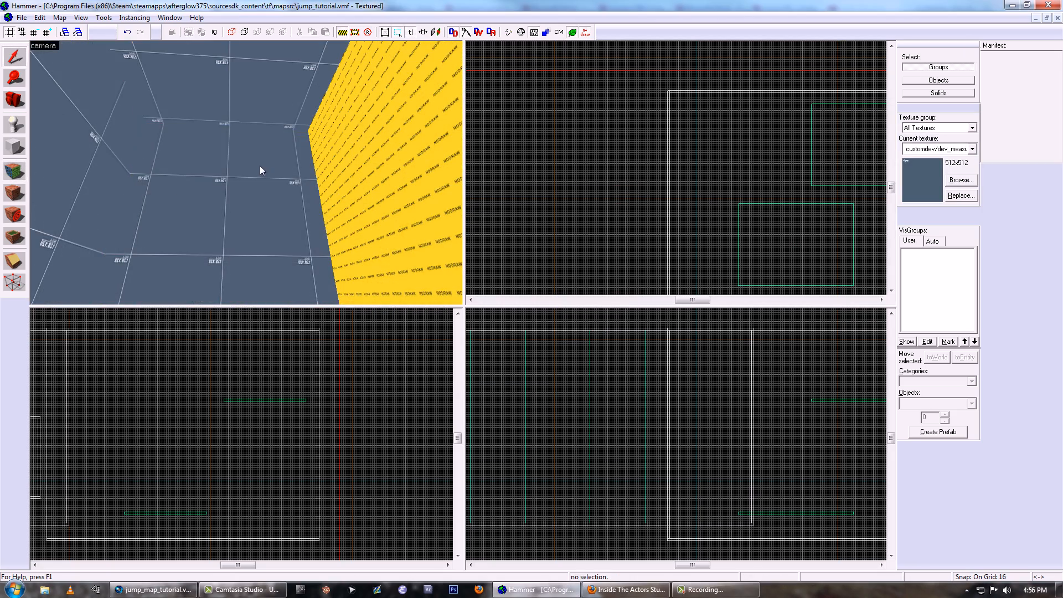
{"action": "left_click", "coordinate": [260, 170]}
{"action": "key", "text": "z"}
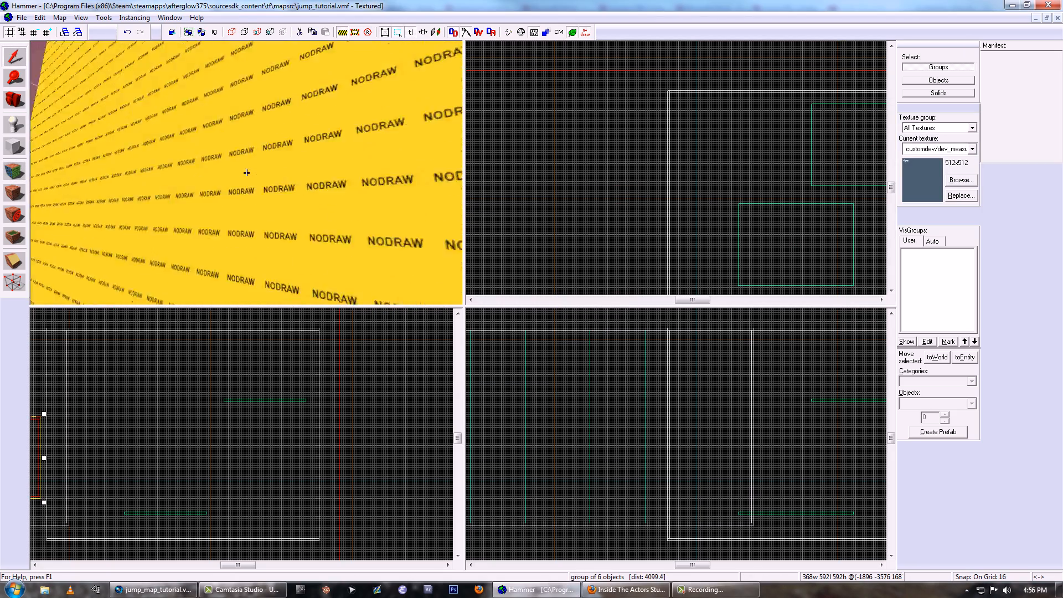
{"action": "key", "text": "w"}
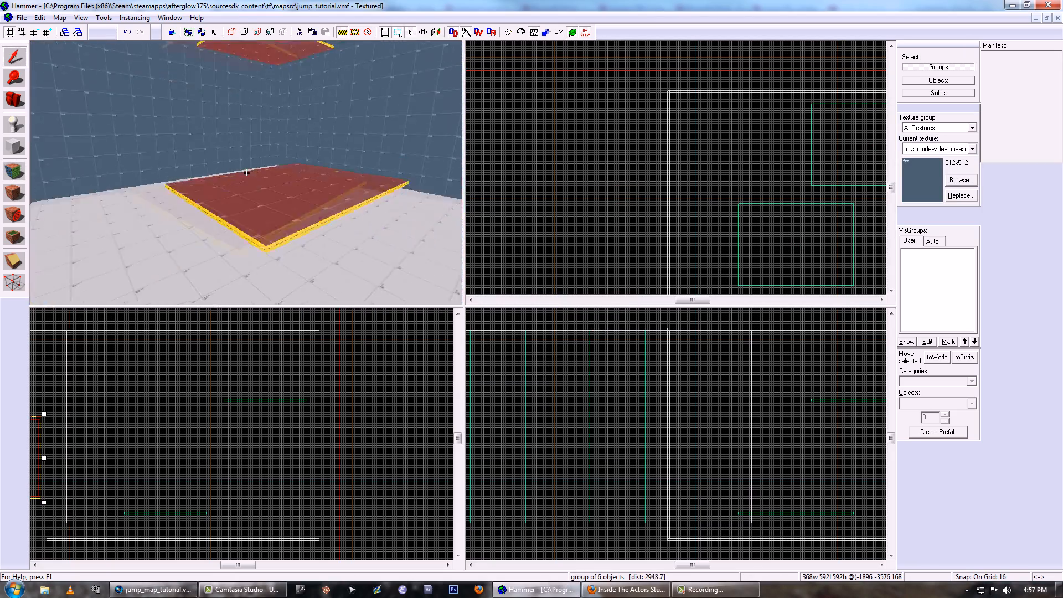
{"action": "key", "text": "w"}
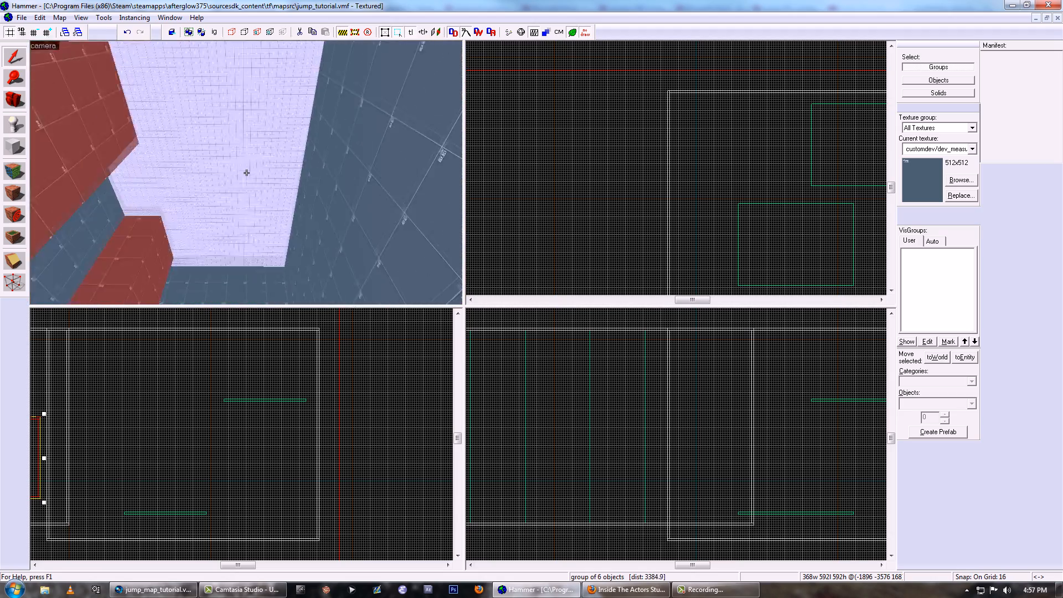
{"action": "key", "text": "z"}
- Clip off the start room's end wall facing the jump wall room, leaving the start room 352 units wide
{"action": "scroll", "coordinate": [716, 187], "scroll_direction": "down", "scroll_amount": 5}
{"action": "scroll", "coordinate": [716, 187], "scroll_direction": "down", "scroll_amount": 2}
{"action": "scroll", "coordinate": [669, 218], "scroll_direction": "up", "scroll_amount": 12}
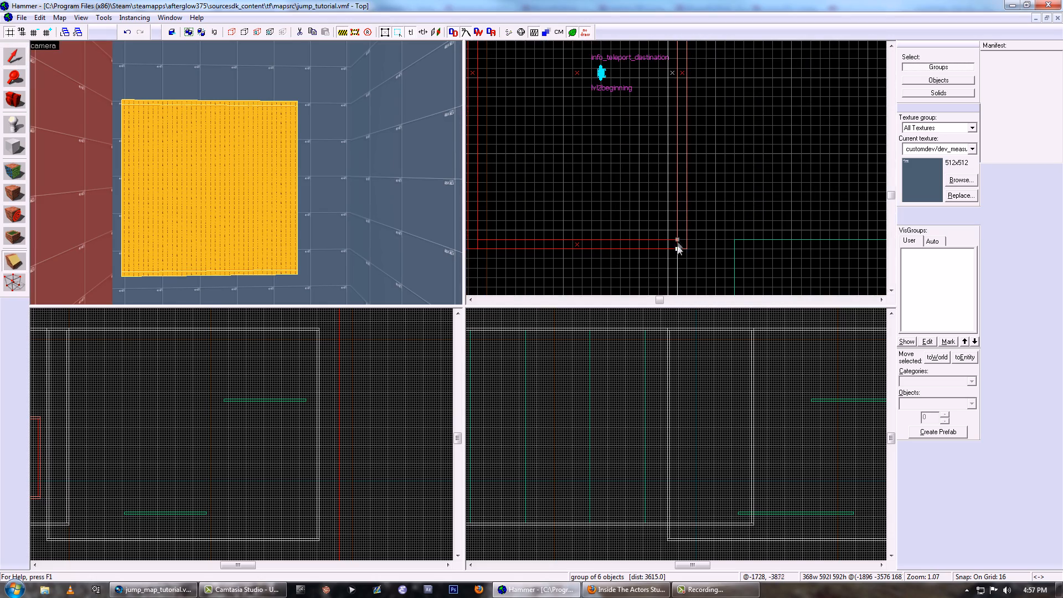
{"action": "scroll", "coordinate": [678, 248], "scroll_direction": "down", "scroll_amount": 4}
{"action": "key", "text": "z"}
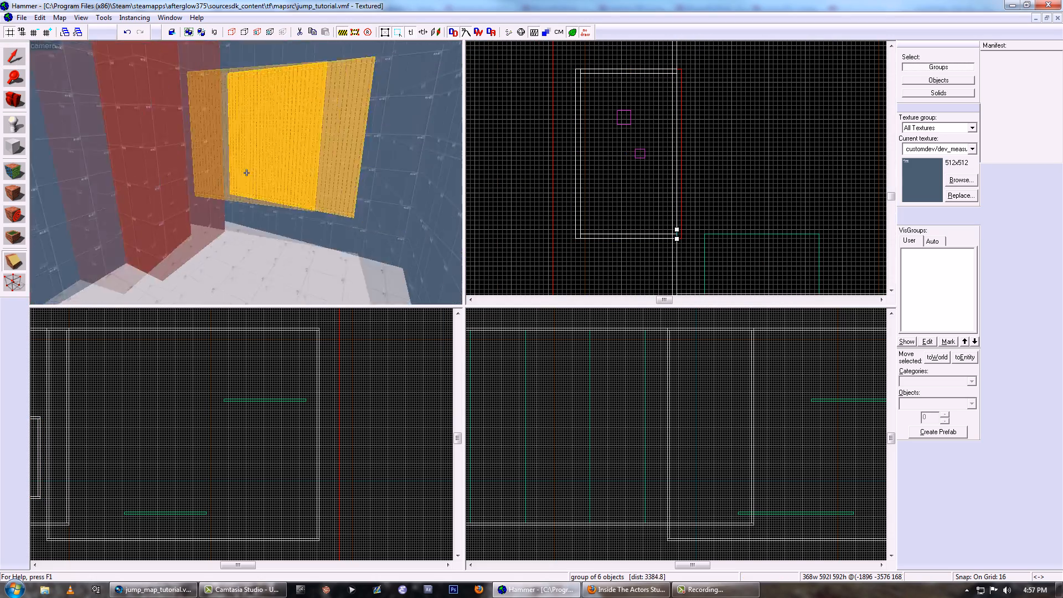
{"action": "key", "text": "w"}
{"action": "key", "text": "w"}
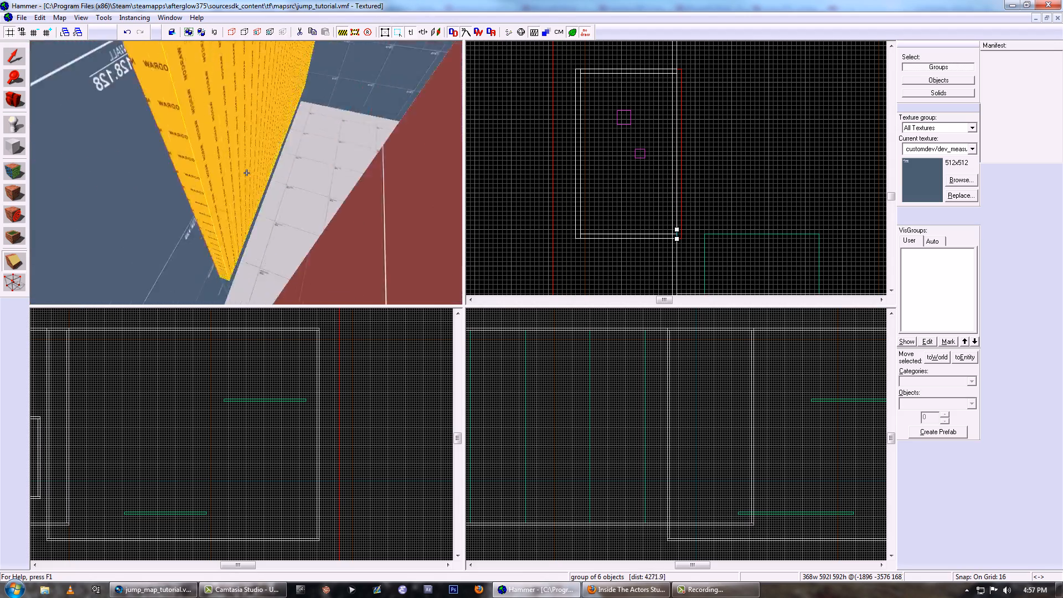
{"action": "key", "text": "z"}
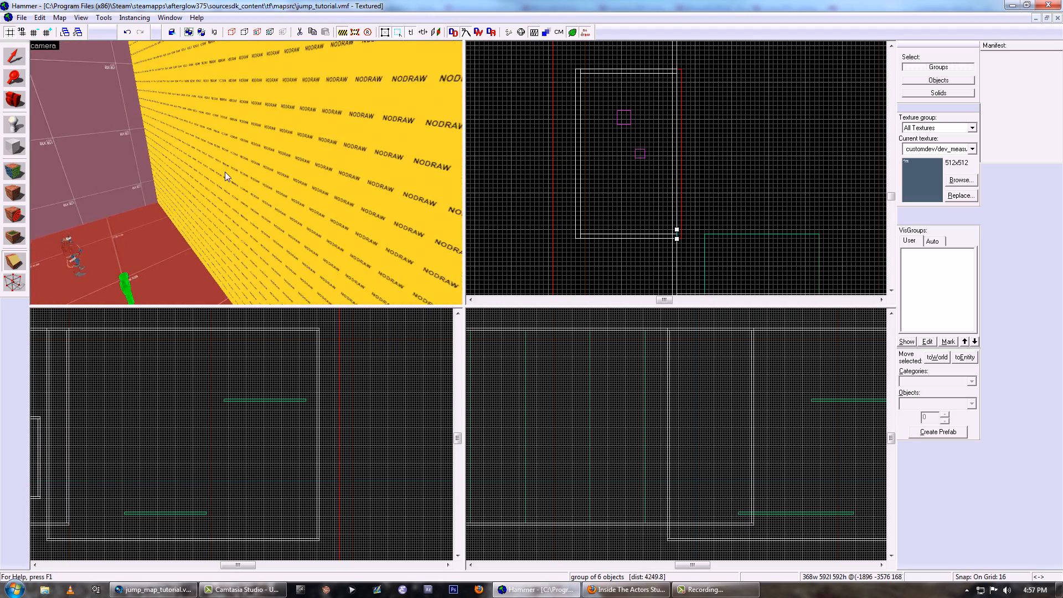
{"action": "key", "text": "shift+s"}
{"action": "scroll", "coordinate": [675, 224], "scroll_direction": "up", "scroll_amount": 6}
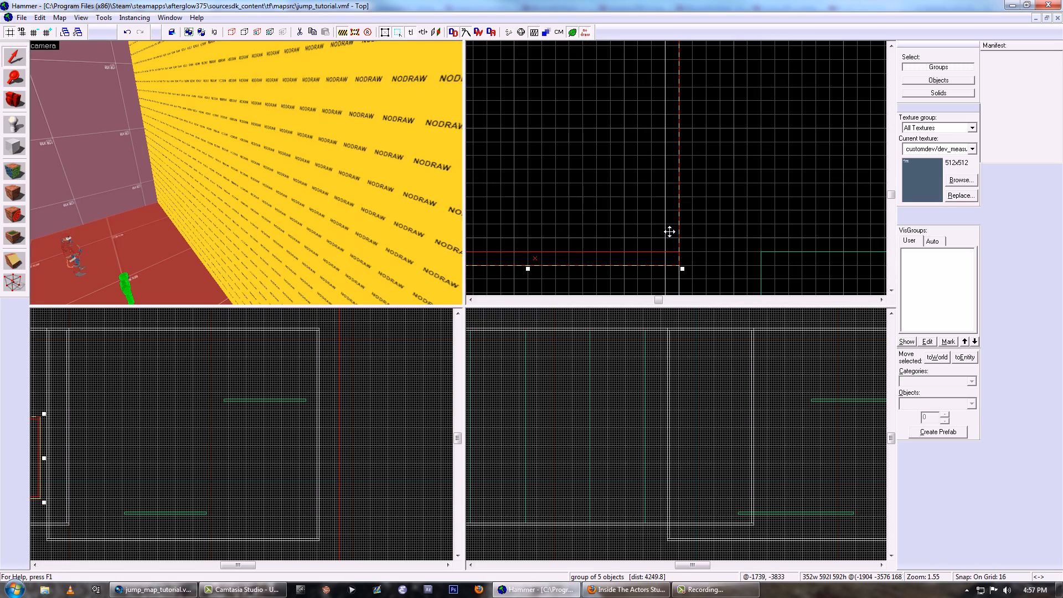
- Select the jump wall room and clip it in the top view along both sides of the start room, keeping both pieces
{"action": "key", "text": "z"}
{"action": "key", "text": "w"}
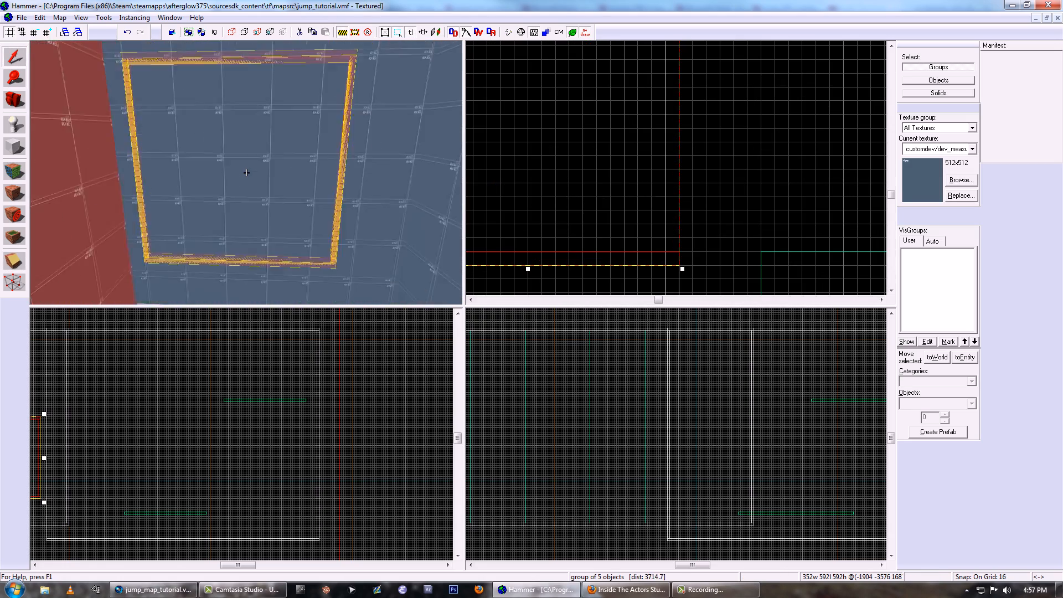
{"action": "key", "text": "z"}
{"action": "left_click", "coordinate": [249, 174]}
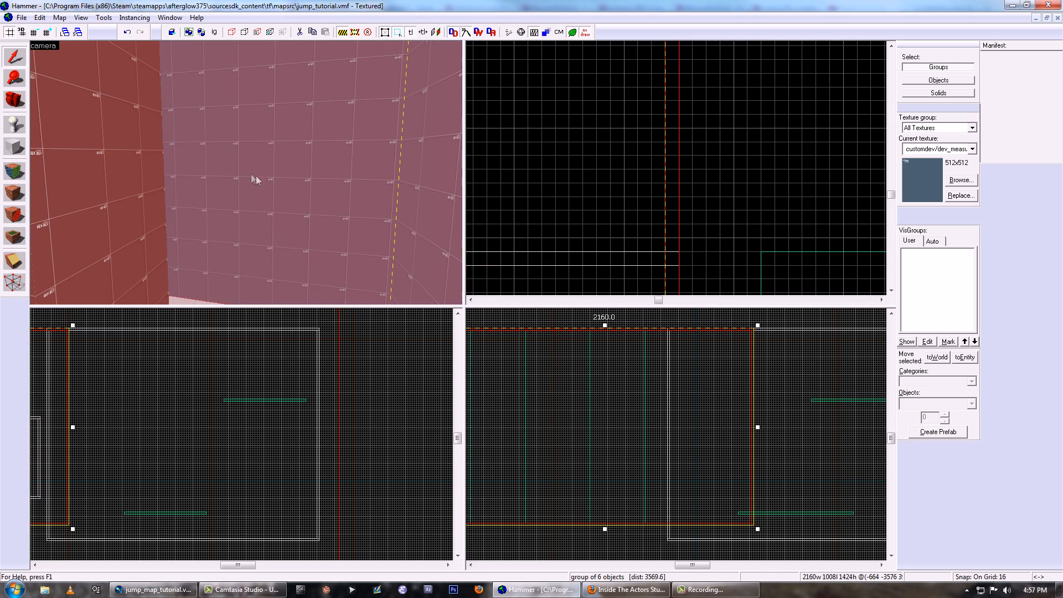
{"action": "scroll", "coordinate": [688, 216], "scroll_direction": "up", "scroll_amount": 9}
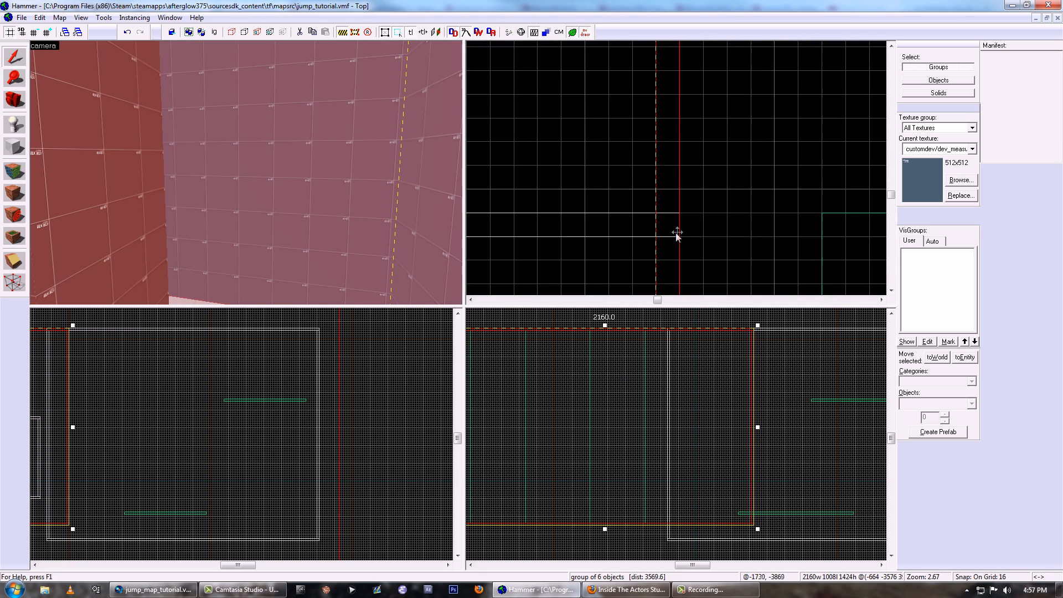
{"action": "scroll", "coordinate": [693, 237], "scroll_direction": "down", "scroll_amount": 5}
{"action": "scroll", "coordinate": [692, 236], "scroll_direction": "up", "scroll_amount": 4}
{"action": "key", "text": "Return"}
{"action": "scroll", "coordinate": [695, 238], "scroll_direction": "down", "scroll_amount": 7}
{"action": "scroll", "coordinate": [670, 184], "scroll_direction": "up", "scroll_amount": 8}
{"action": "scroll", "coordinate": [679, 185], "scroll_direction": "down", "scroll_amount": 5}
{"action": "key", "text": "Return"}
{"action": "key", "text": "shift+s"}
- Clip the jump wall room horizontally at the start room's ceiling and floor levels, keeping both pieces
{"action": "scroll", "coordinate": [673, 375], "scroll_direction": "down", "scroll_amount": 6}
{"action": "middle_click_drag", "start_coordinate": [672, 390], "coordinate": [671, 409]}
{"action": "scroll", "coordinate": [247, 438], "scroll_direction": "down", "scroll_amount": 5}
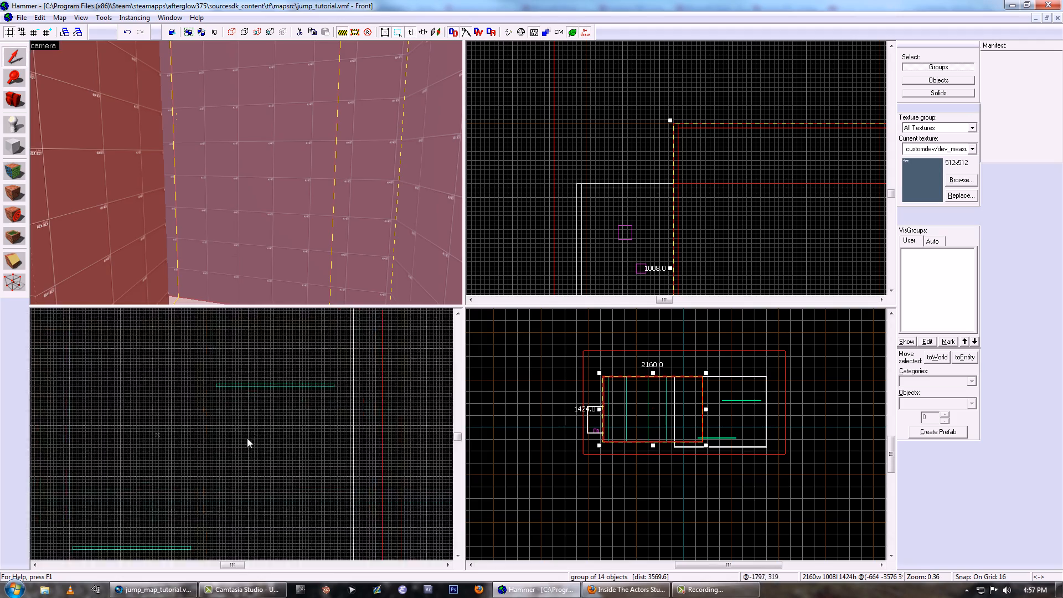
{"action": "scroll", "coordinate": [231, 398], "scroll_direction": "up", "scroll_amount": 6}
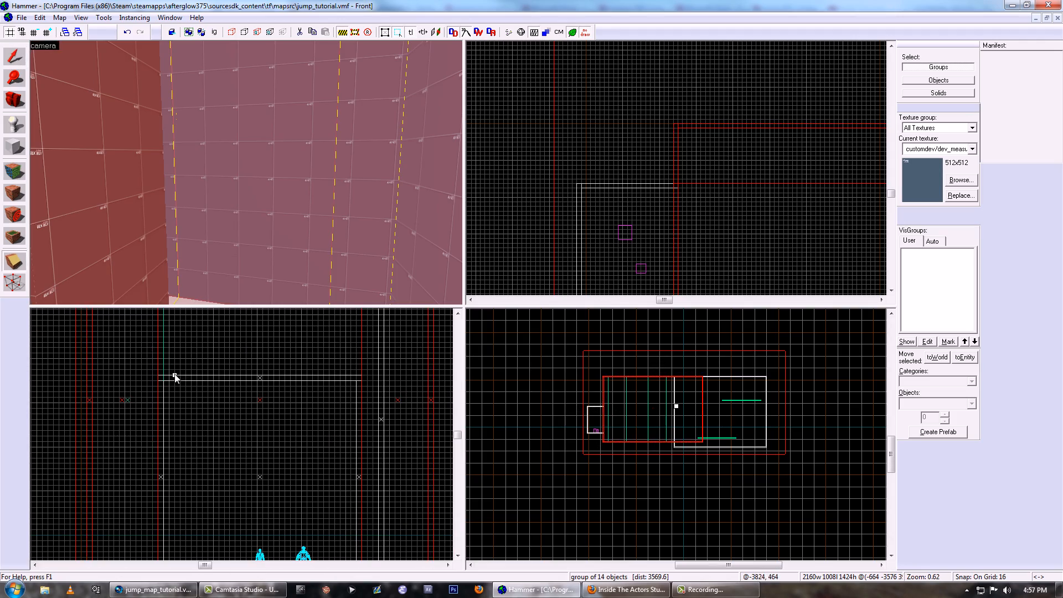
{"action": "scroll", "coordinate": [205, 404], "scroll_direction": "down", "scroll_amount": 4}
{"action": "key", "text": "shift+s"}
{"action": "scroll", "coordinate": [198, 464], "scroll_direction": "up", "scroll_amount": 8}
{"action": "key", "text": "shift+x"}
{"action": "left_click_drag", "start_coordinate": [185, 460], "coordinate": [195, 459]}
{"action": "key", "text": "Return"}
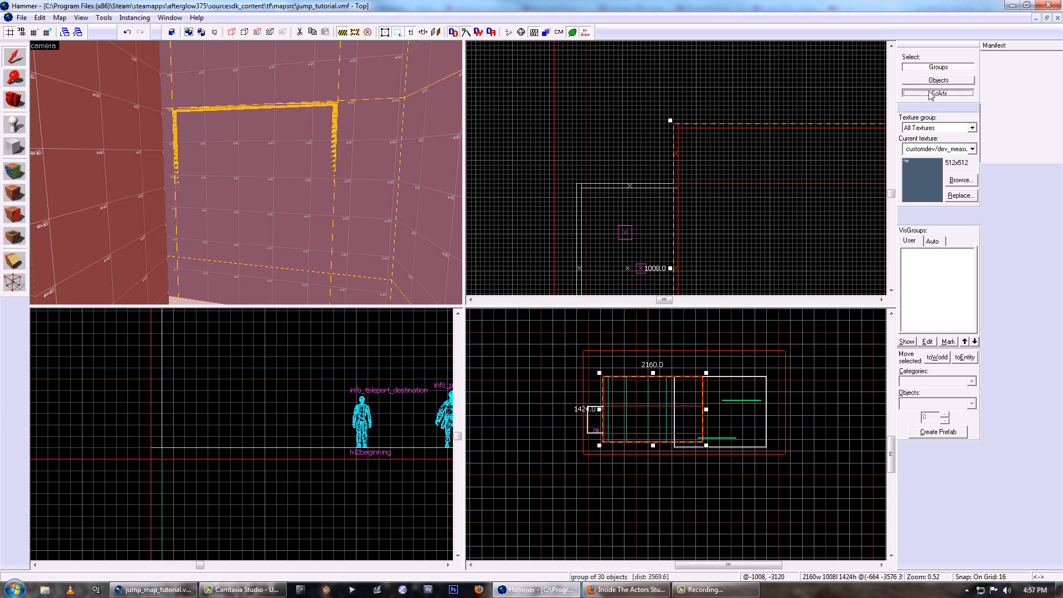
- Switch selection to individual solids and delete the wall piece blocking the opening between the start room and the jump wall room
{"action": "left_click", "coordinate": [931, 96]}
{"action": "left_click", "coordinate": [281, 201]}
{"action": "key", "text": "Delete"}
{"action": "key", "text": "z"}
{"action": "key", "text": "w"}
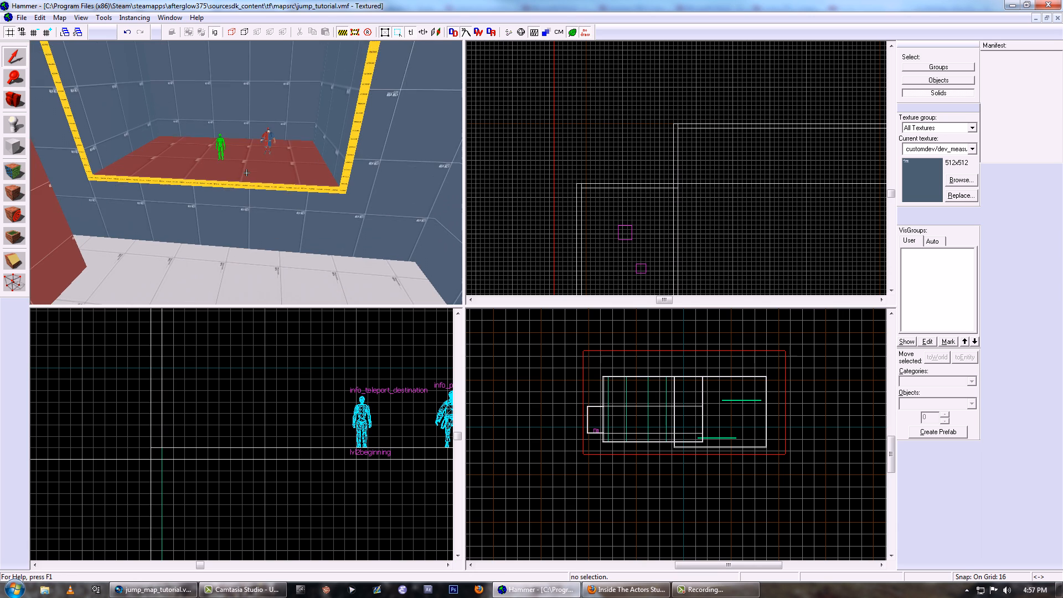
- Apply the customdev/dev_measurewall01blu texture from the wall below the opening to the opening's exposed nodraw edges
{"action": "key", "text": "shift+a"}
{"action": "left_click", "coordinate": [217, 184]}
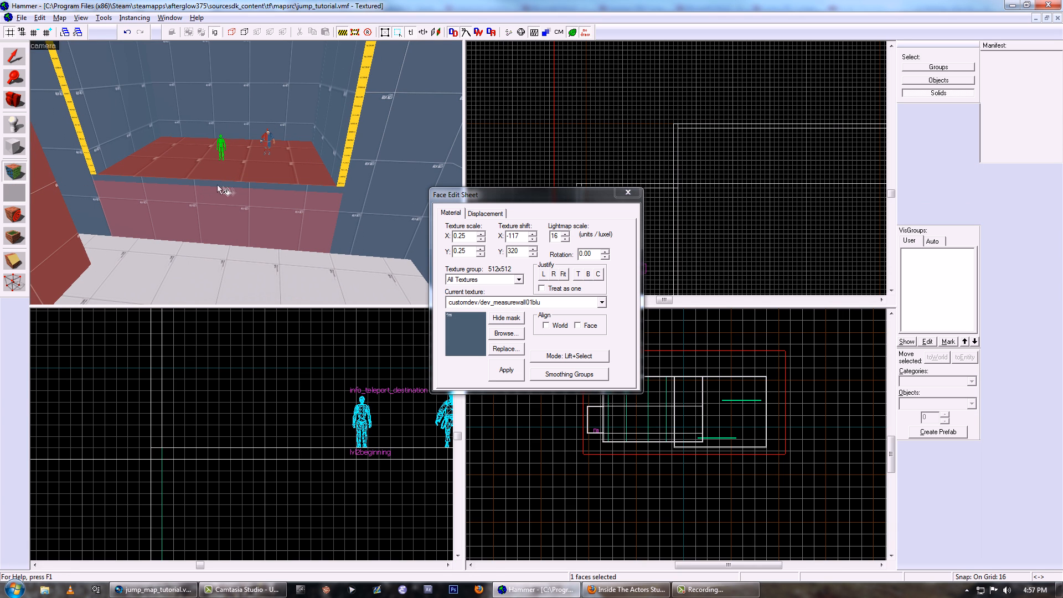
{"action": "right_click", "coordinate": [347, 166]}
{"action": "key", "text": "z"}
{"action": "key", "text": "z"}
{"action": "right_click", "coordinate": [228, 144]}
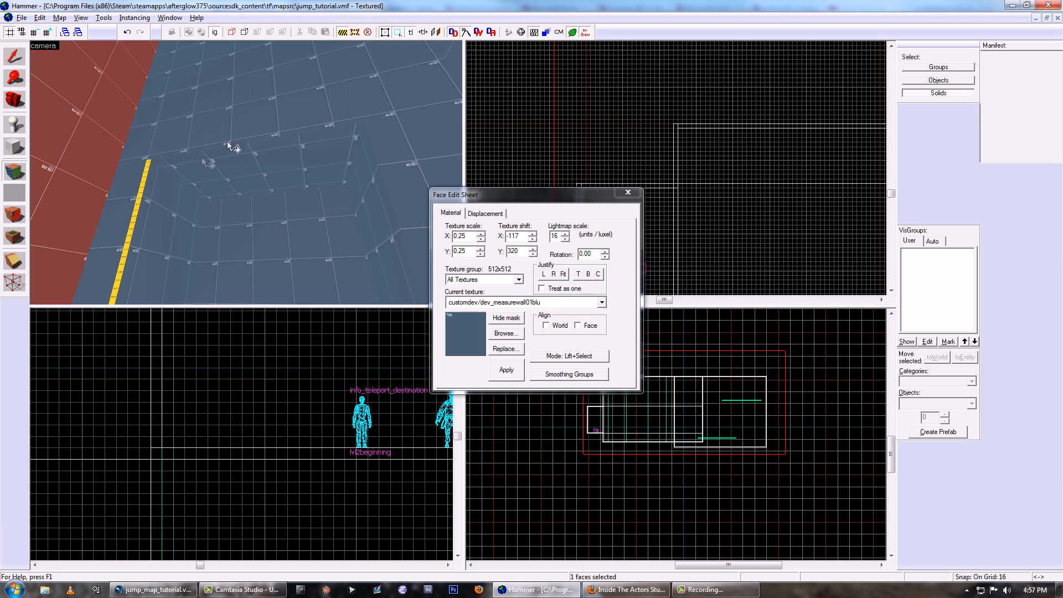
{"action": "right_click", "coordinate": [142, 192]}
{"action": "key", "text": "z"}
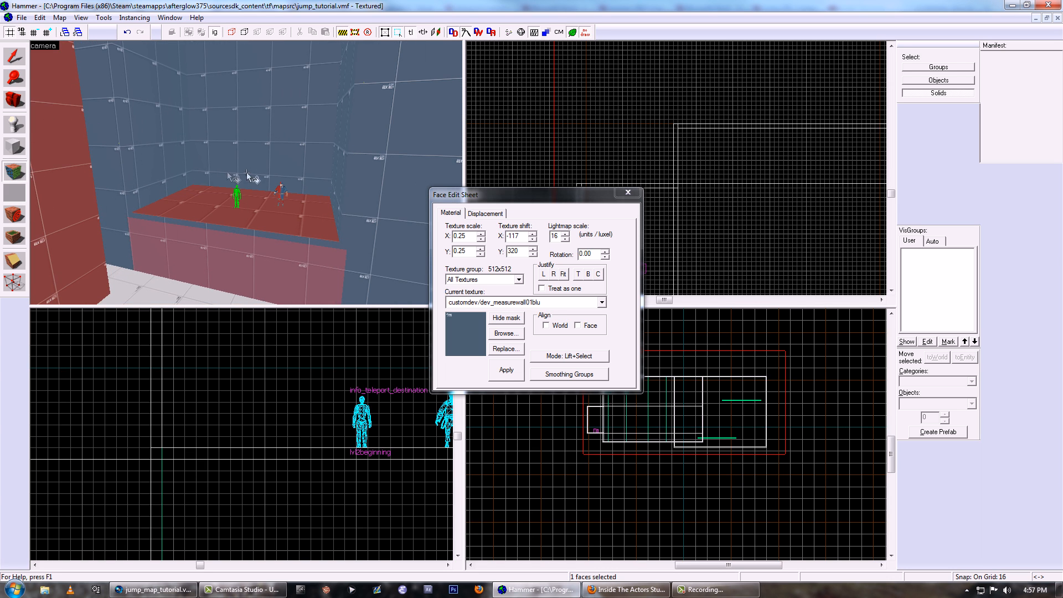
- Examine the texture alignment of the blue wall faces around the start room opening and close the face editor
{"action": "left_click", "coordinate": [122, 147]}
{"action": "left_click", "coordinate": [133, 143]}
{"action": "key", "text": "z"}
{"action": "key", "text": "w"}
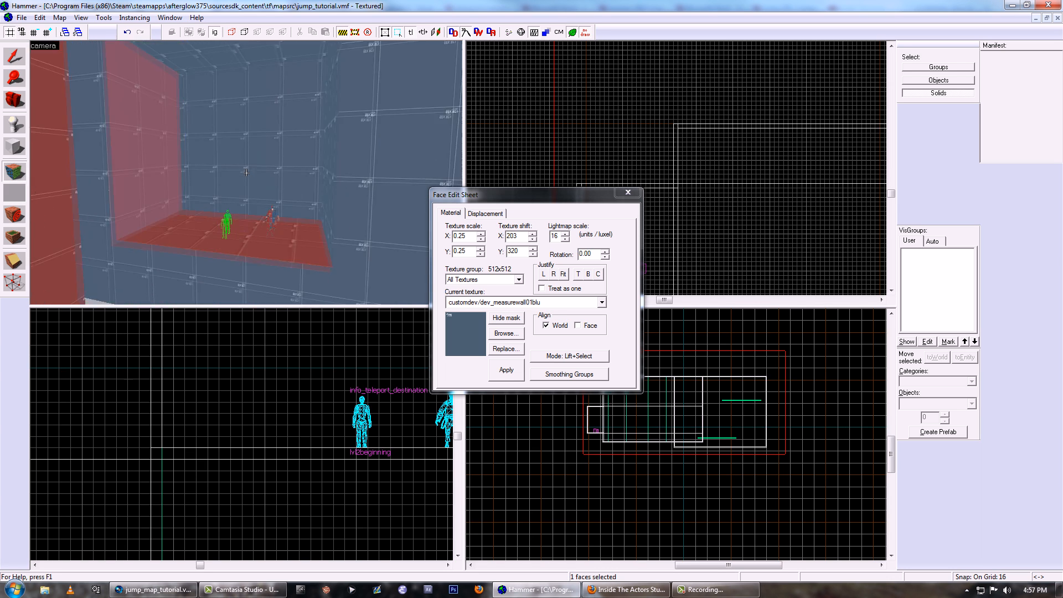
{"action": "key", "text": "z"}
{"action": "left_click", "coordinate": [355, 182]}
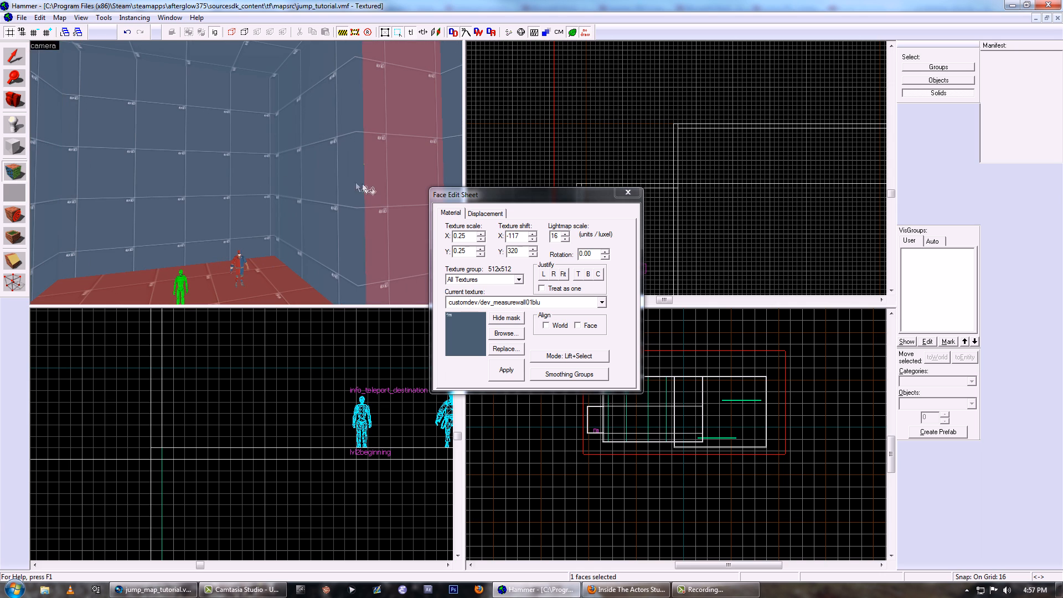
{"action": "left_click", "coordinate": [273, 176]}
{"action": "key", "text": "z"}
{"action": "key", "text": "z"}
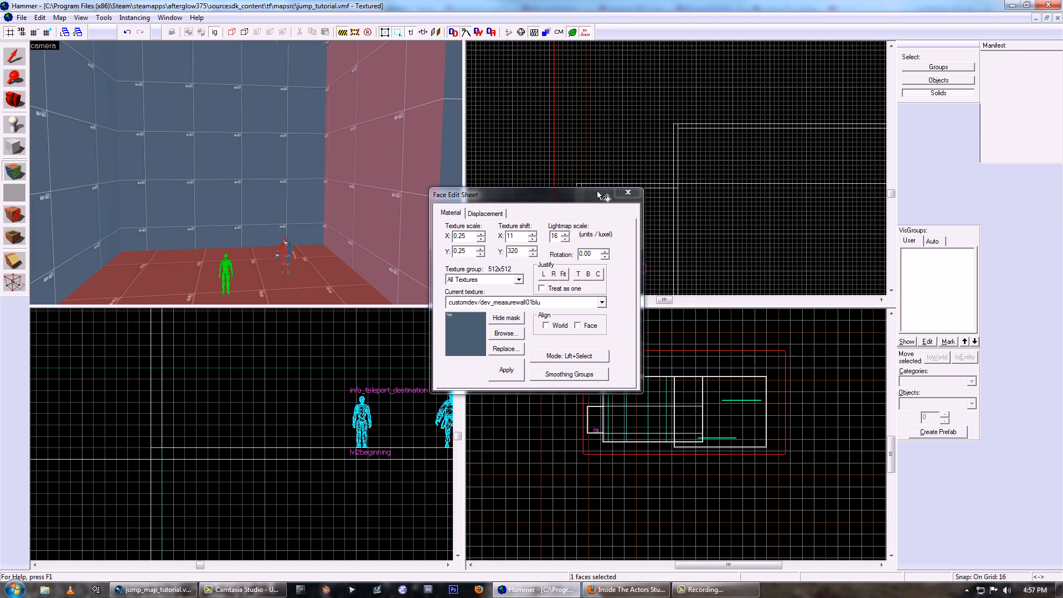
{"action": "left_click", "coordinate": [627, 192]}
{"action": "key", "text": "z"}
{"action": "key", "text": "s"}
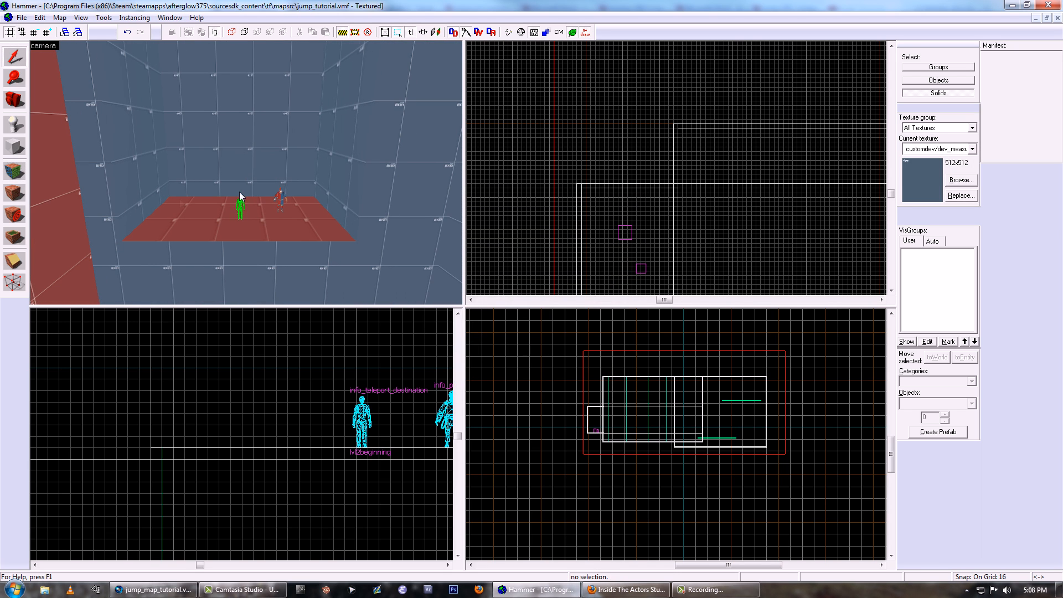
- Limit the texture browser to used textures and make the red customdev/dev_measurewall texture current
{"action": "left_click", "coordinate": [14, 171]}
{"action": "left_click", "coordinate": [198, 167]}
{"action": "left_click", "coordinate": [505, 333]}
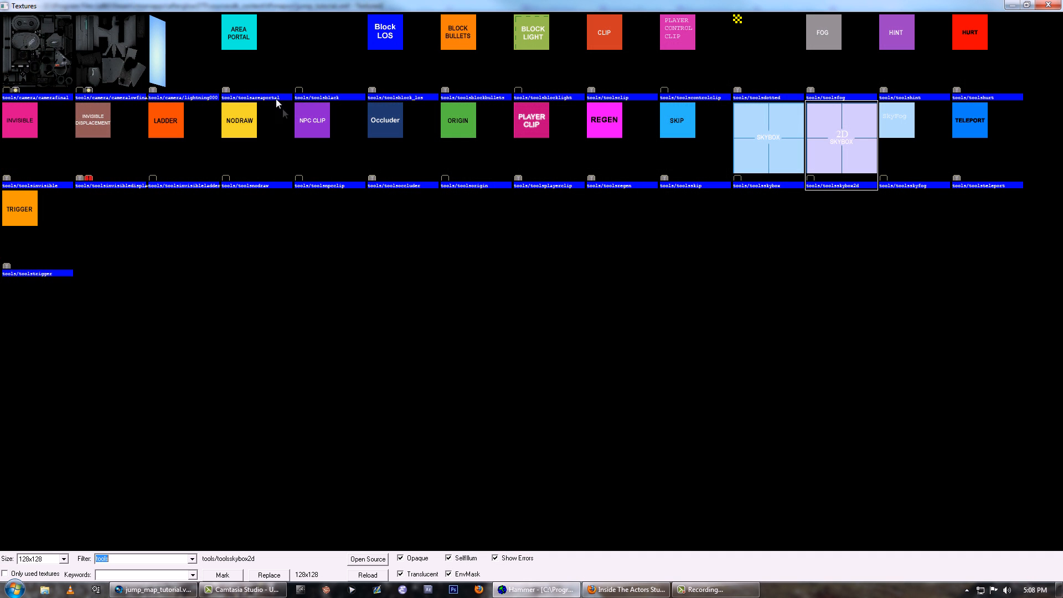
{"action": "left_click", "coordinate": [5, 573]}
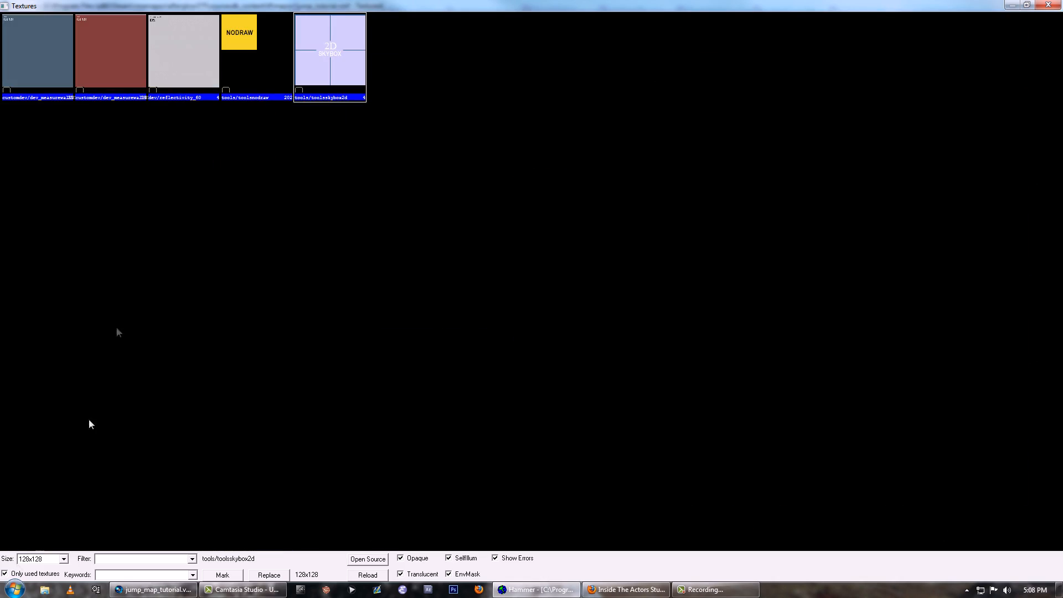
{"action": "double_click", "coordinate": [123, 68]}
{"action": "left_click", "coordinate": [628, 192]}
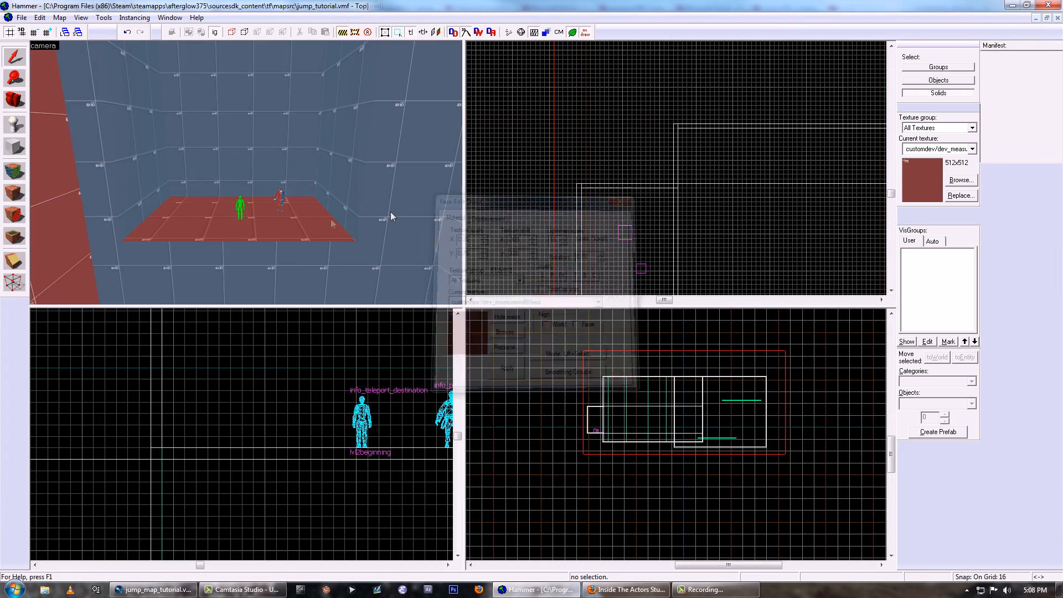
- Switch selection to groups and select the jump wall room and the adjoining larger room to examine where they overlap
{"action": "left_click", "coordinate": [247, 172]}
{"action": "left_click", "coordinate": [926, 66]}
{"action": "left_click", "coordinate": [247, 172]}
{"action": "key", "text": "z"}
{"action": "key", "text": "w"}
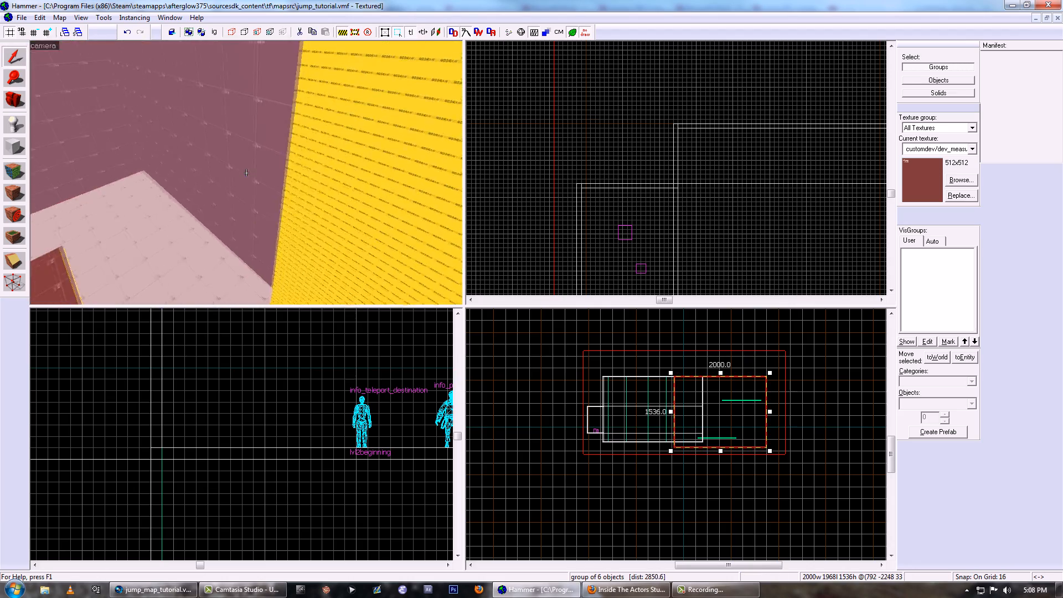
{"action": "left_click", "coordinate": [247, 173], "text": "ctrl"}
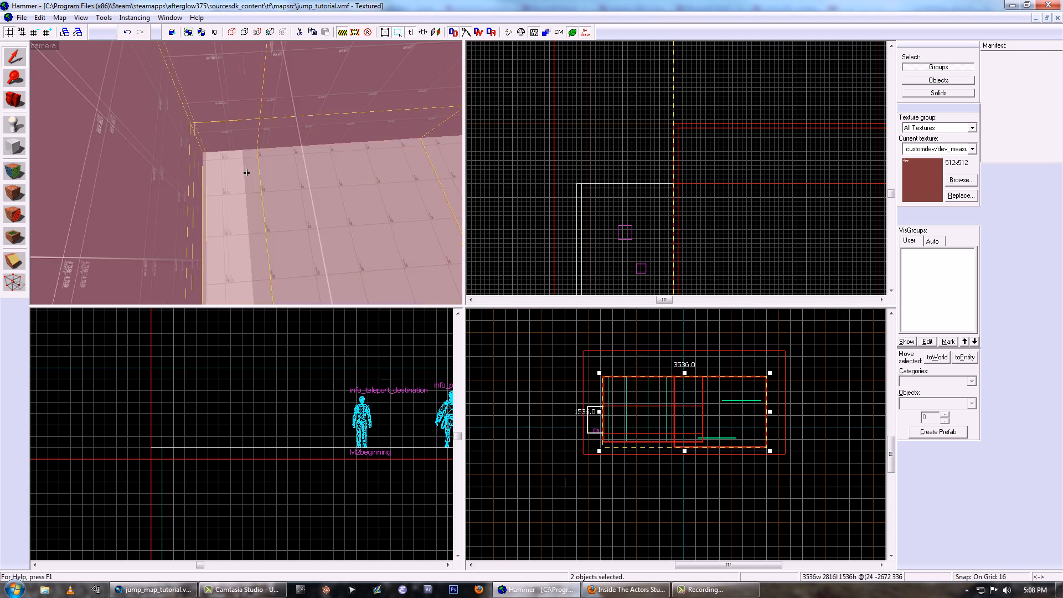
{"action": "key", "text": "z"}
{"action": "scroll", "coordinate": [646, 179], "scroll_direction": "down", "scroll_amount": 8}
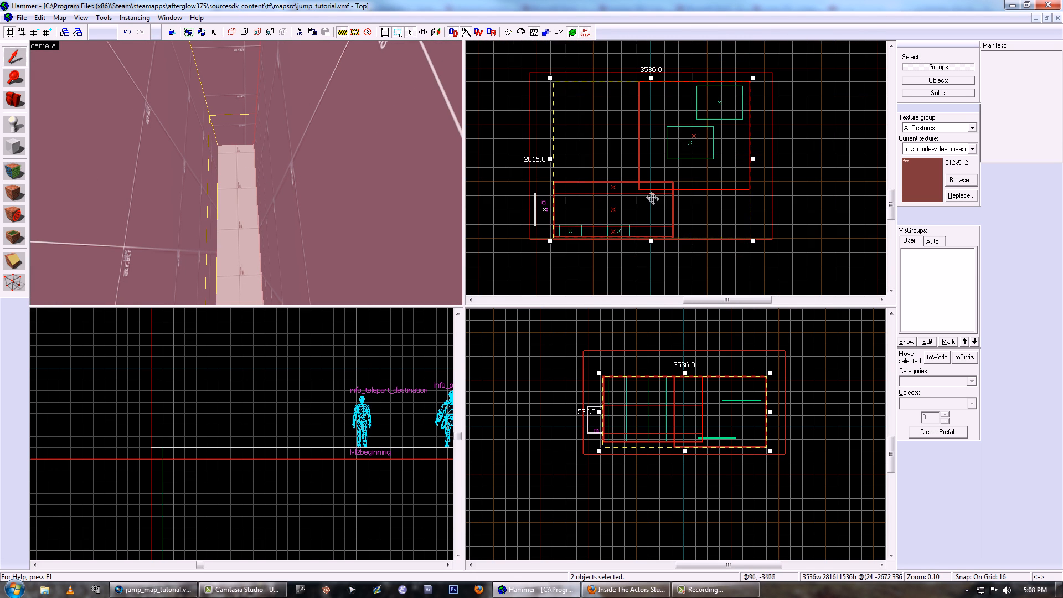
{"action": "scroll", "coordinate": [652, 198], "scroll_direction": "up", "scroll_amount": 4}
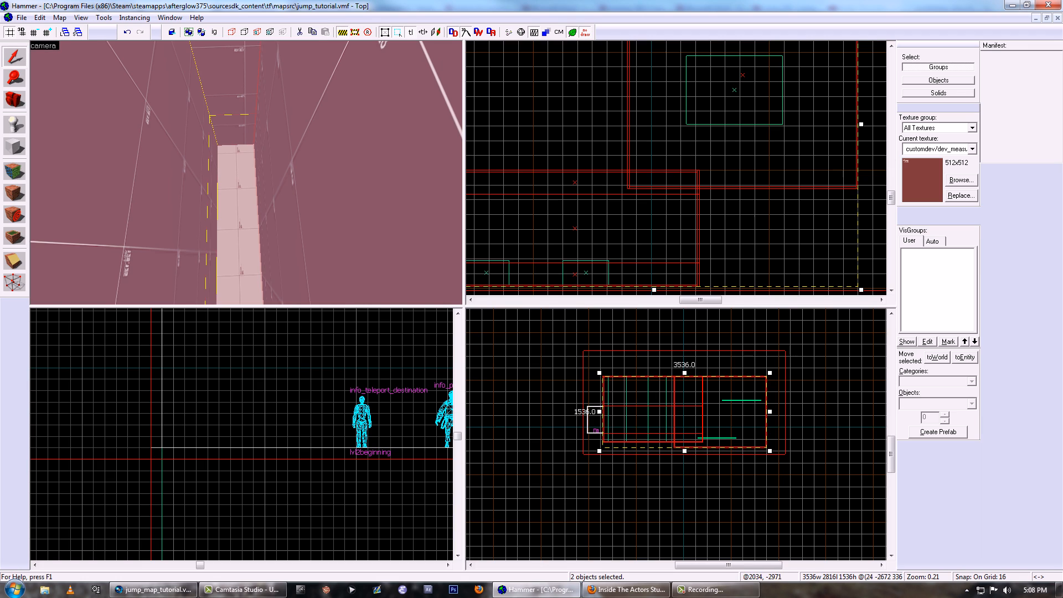
{"action": "key", "text": "w"}
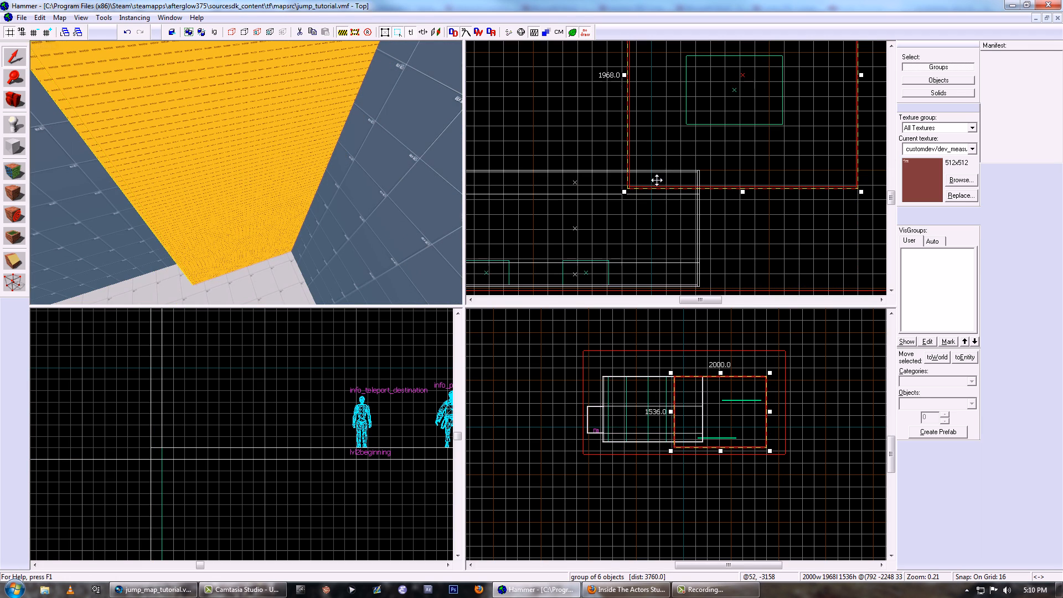
- Clip the adjoining room along the jump wall room's side and end walls and at its floor level, keeping both pieces
{"action": "scroll", "coordinate": [576, 162], "scroll_direction": "up", "scroll_amount": 9}
{"action": "scroll", "coordinate": [582, 157], "scroll_direction": "down", "scroll_amount": 6}
{"action": "middle_click_drag", "start_coordinate": [714, 181], "coordinate": [609, 187]}
{"action": "key", "text": "Escape"}
{"action": "scroll", "coordinate": [605, 187], "scroll_direction": "up", "scroll_amount": 4}
{"action": "key", "text": "shift+x"}
{"action": "left_click_drag", "start_coordinate": [605, 197], "coordinate": [604, 185]}
{"action": "scroll", "coordinate": [605, 185], "scroll_direction": "down", "scroll_amount": 4}
{"action": "scroll", "coordinate": [699, 440], "scroll_direction": "up", "scroll_amount": 10}
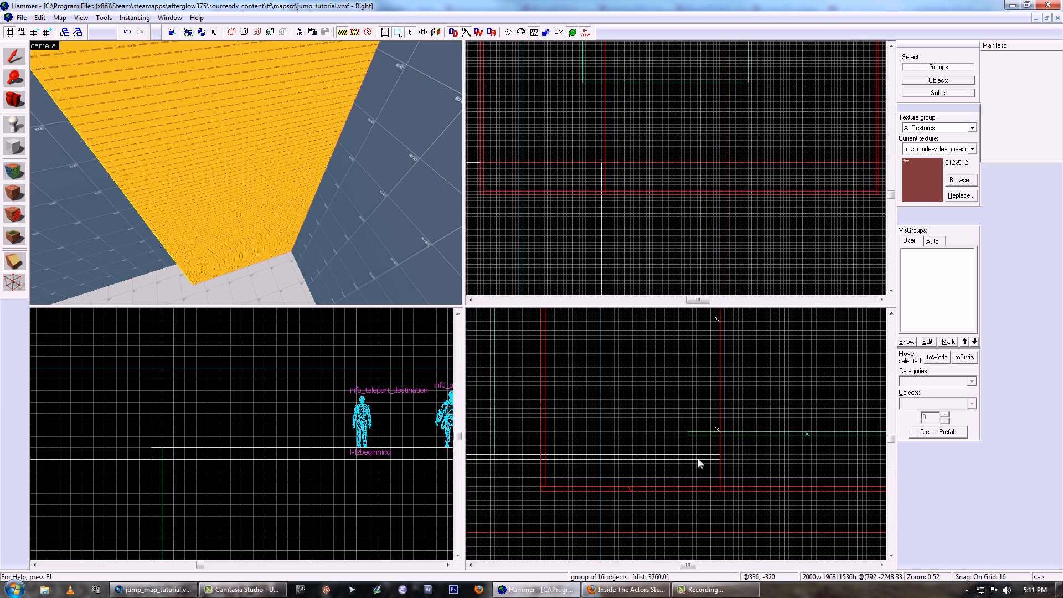
{"action": "left_click_drag", "start_coordinate": [697, 458], "coordinate": [702, 460]}
{"action": "key", "text": "Return"}
- Switch selection to individual solids and remove the adjoining room's wall pieces that protrude into the jump wall room
{"action": "key", "text": "shift+s"}
{"action": "key", "text": "z"}
{"action": "key", "text": "z"}
{"action": "key", "text": "Escape"}
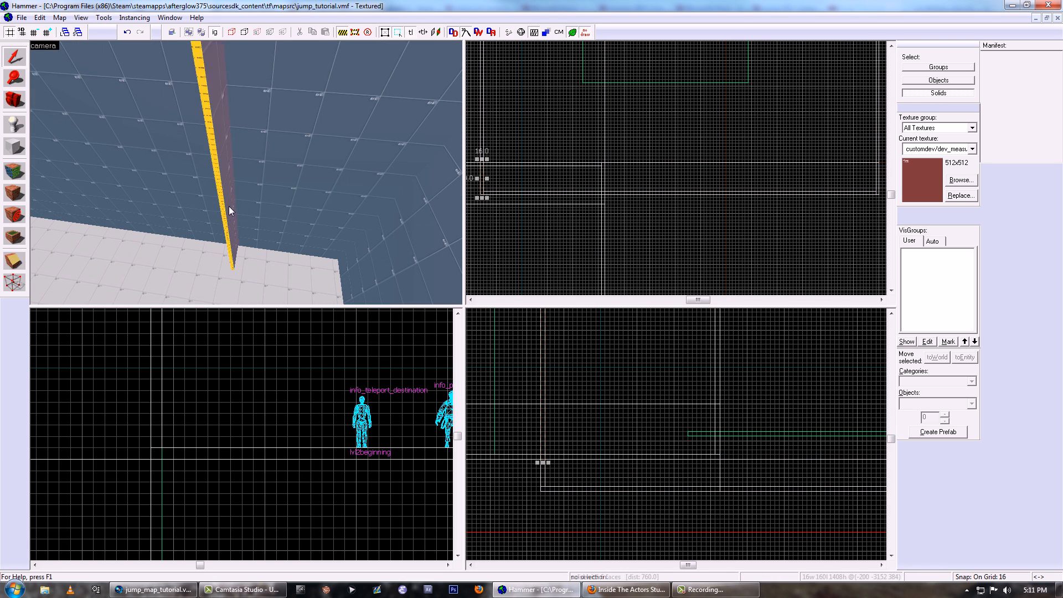
{"action": "key", "text": "w"}
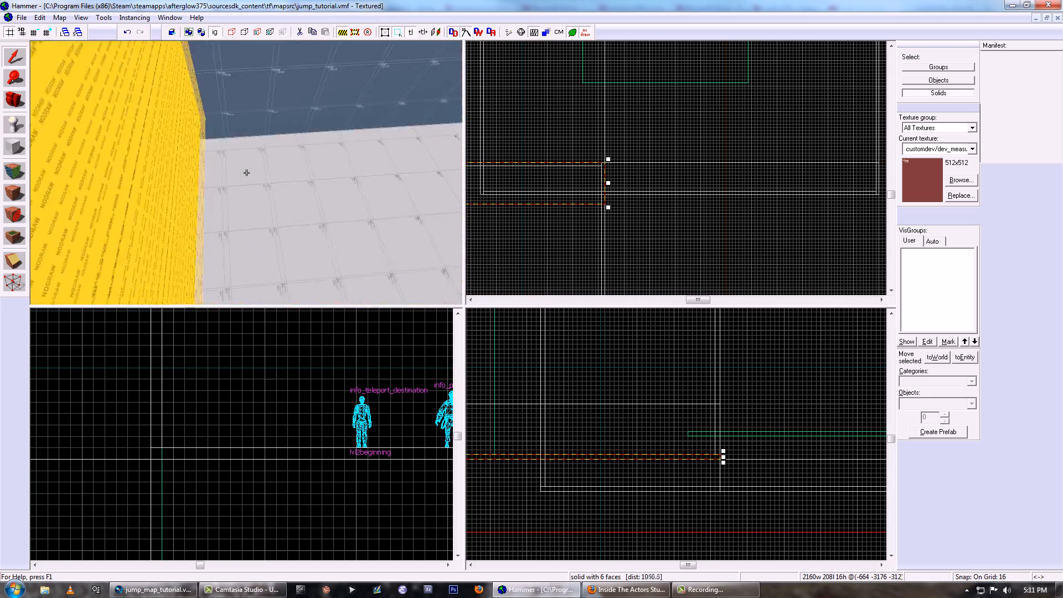
{"action": "key", "text": "w"}
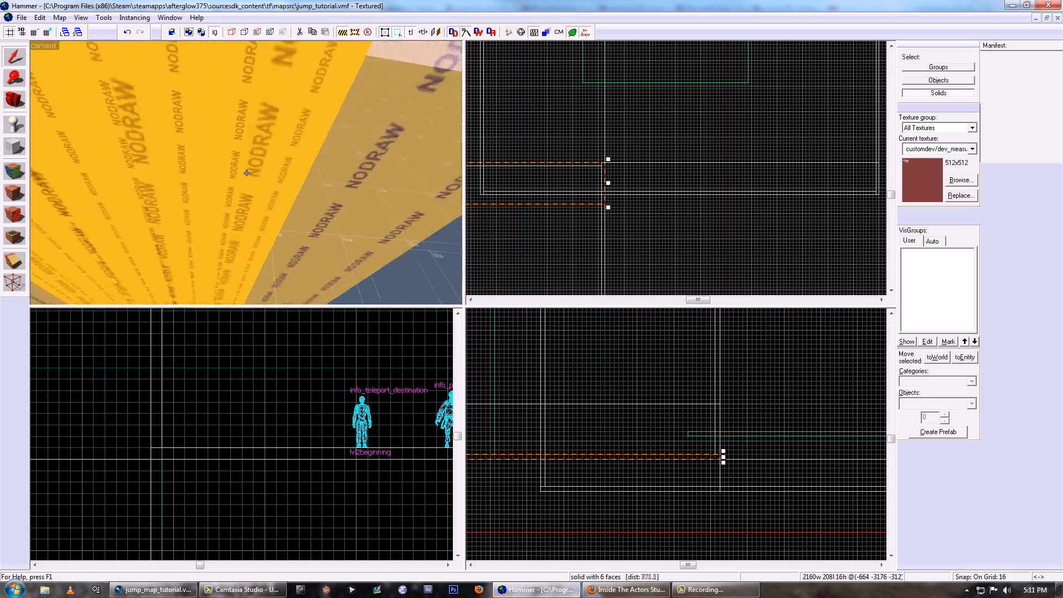
{"action": "key", "text": "z"}
- Select the jump wall room as a group and clip it in the top view along the adjoining room's walls, keeping both pieces
{"action": "left_click", "coordinate": [948, 67]}
{"action": "left_click", "coordinate": [404, 125]}
{"action": "scroll", "coordinate": [611, 138], "scroll_direction": "down", "scroll_amount": 5}
{"action": "scroll", "coordinate": [559, 158], "scroll_direction": "up", "scroll_amount": 5}
{"action": "scroll", "coordinate": [567, 152], "scroll_direction": "up", "scroll_amount": 4}
{"action": "scroll", "coordinate": [564, 127], "scroll_direction": "down", "scroll_amount": 2}
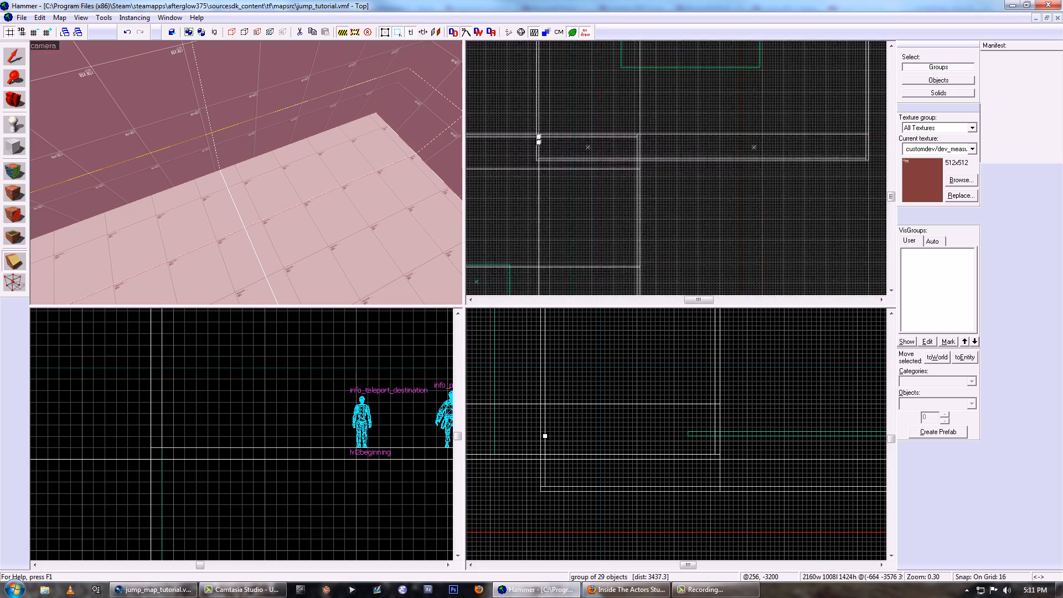
{"action": "left_click", "coordinate": [635, 162]}
{"action": "key", "text": "Escape"}
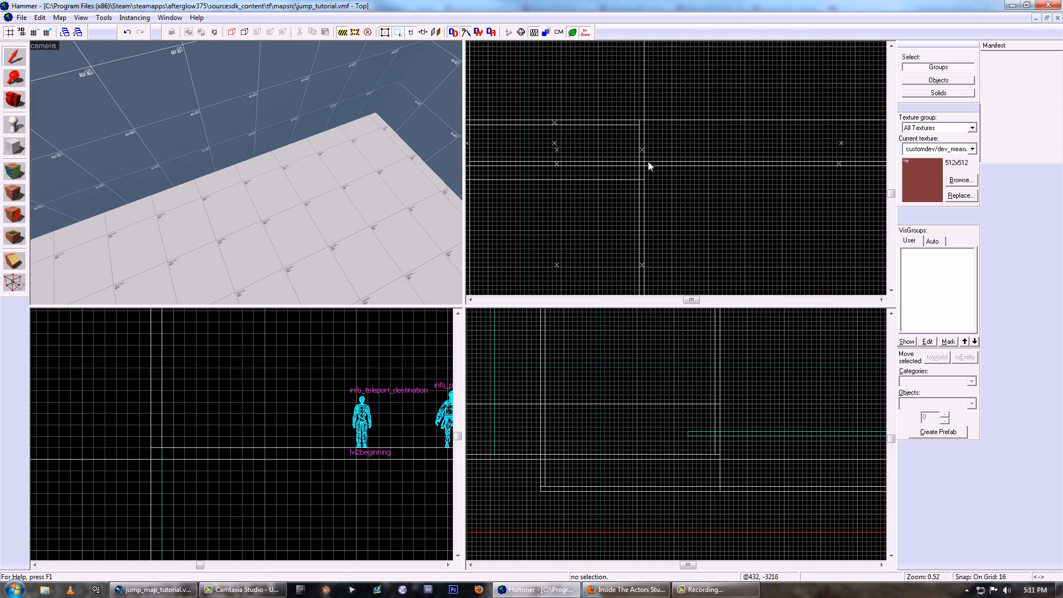
{"action": "left_click", "coordinate": [440, 130]}
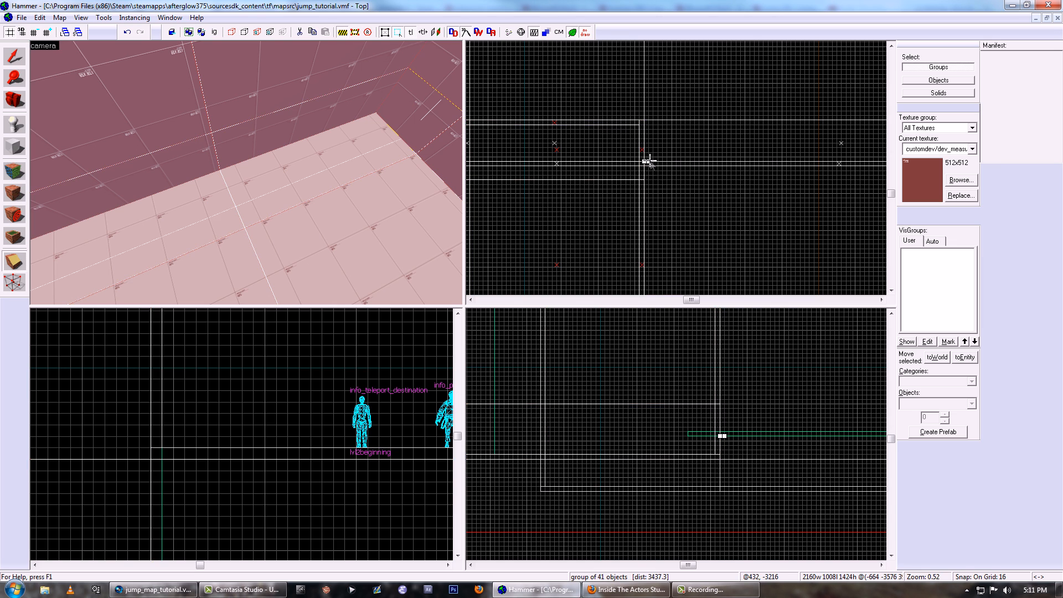
- Switch selection to individual solids and delete the seven jump wall room wall pieces blocking the corner opening into the adjoining room
{"action": "left_click", "coordinate": [310, 119]}
{"action": "key", "text": "z"}
{"action": "key", "text": "z"}
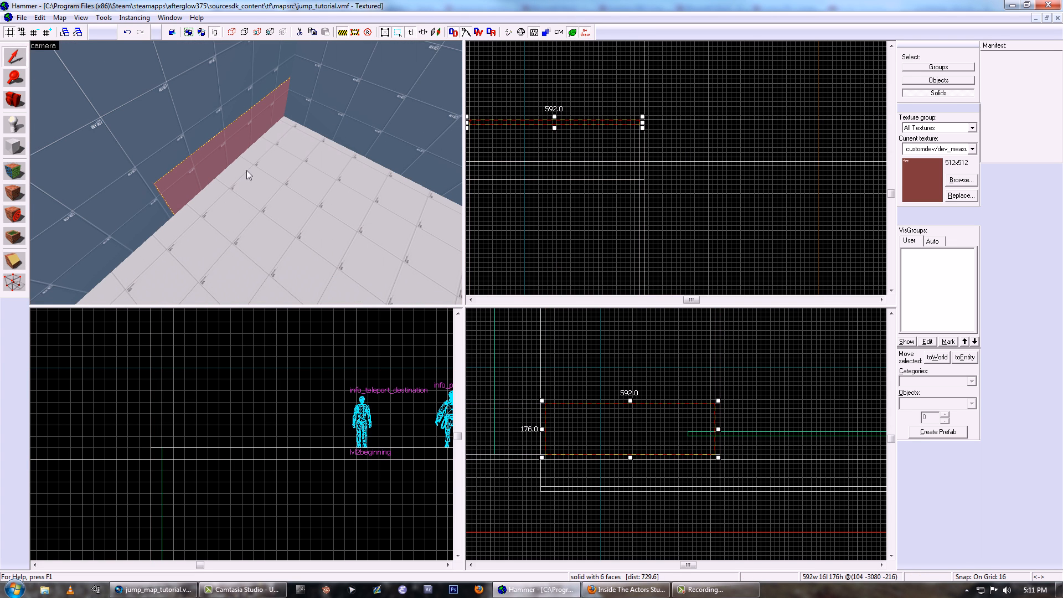
{"action": "left_click", "coordinate": [248, 169], "text": "ctrl"}
{"action": "left_click", "coordinate": [311, 108], "text": "ctrl"}
{"action": "left_click", "coordinate": [312, 69], "text": "ctrl"}
{"action": "left_click", "coordinate": [239, 80], "text": "ctrl"}
{"action": "key", "text": "z"}
{"action": "key", "text": "z"}
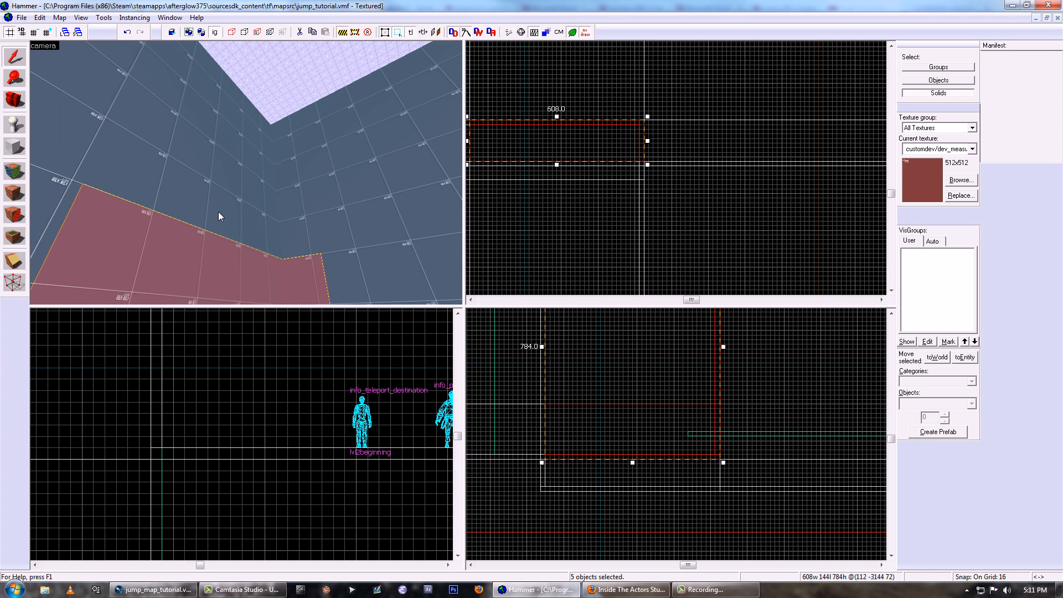
{"action": "left_click", "coordinate": [255, 214], "text": "ctrl"}
{"action": "left_click", "coordinate": [286, 211], "text": "ctrl"}
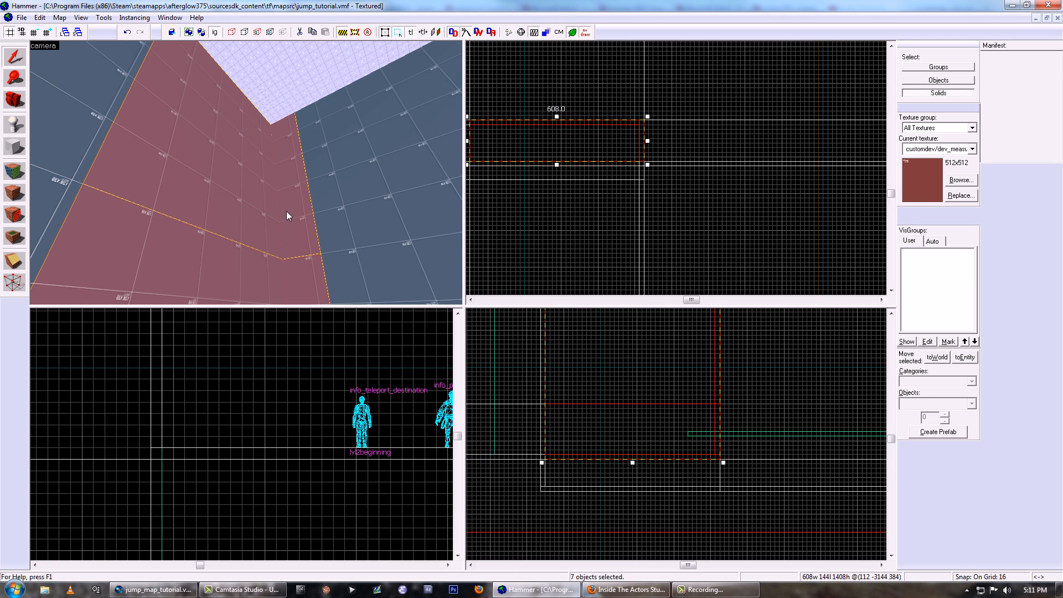
{"action": "key", "text": "Delete"}
- Select the floor and ceiling strips at the corner opening individually to examine how the clips divided them
{"action": "key", "text": "z"}
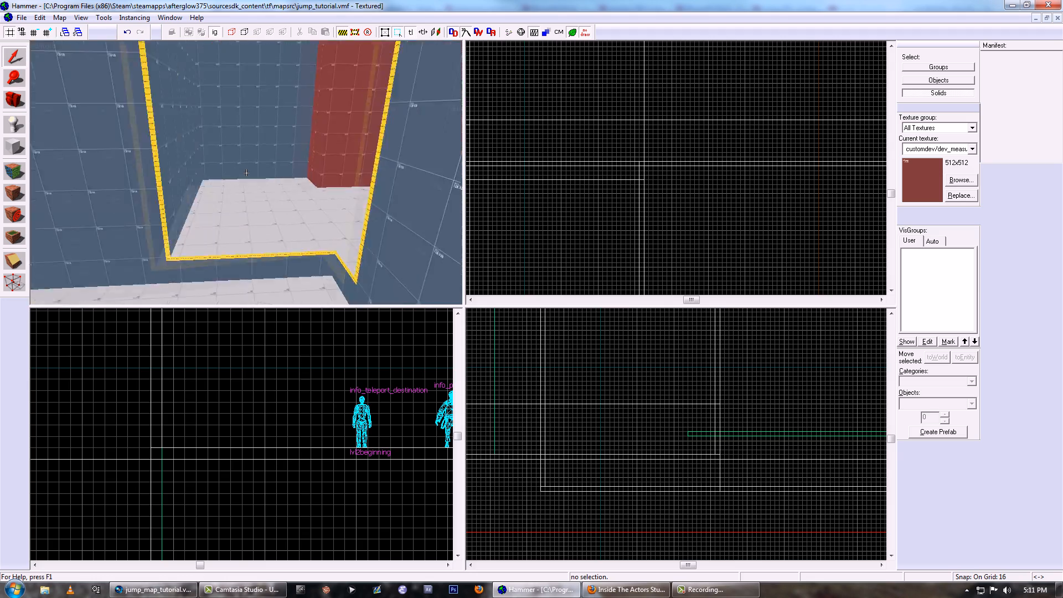
{"action": "key", "text": "z"}
{"action": "left_click", "coordinate": [247, 183]}
{"action": "key", "text": "z"}
{"action": "key", "text": "z"}
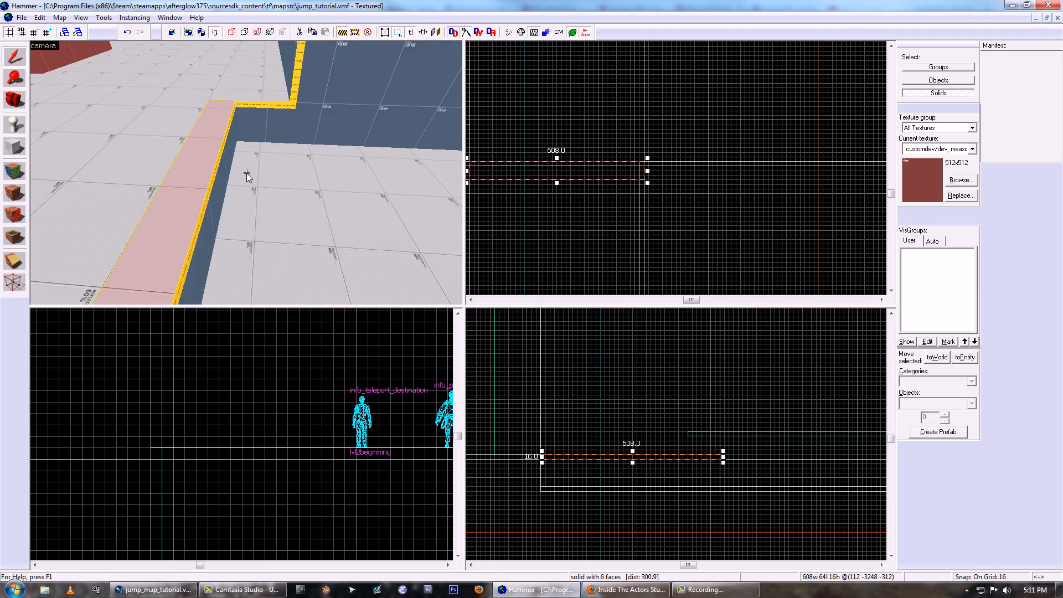
{"action": "key", "text": "z"}
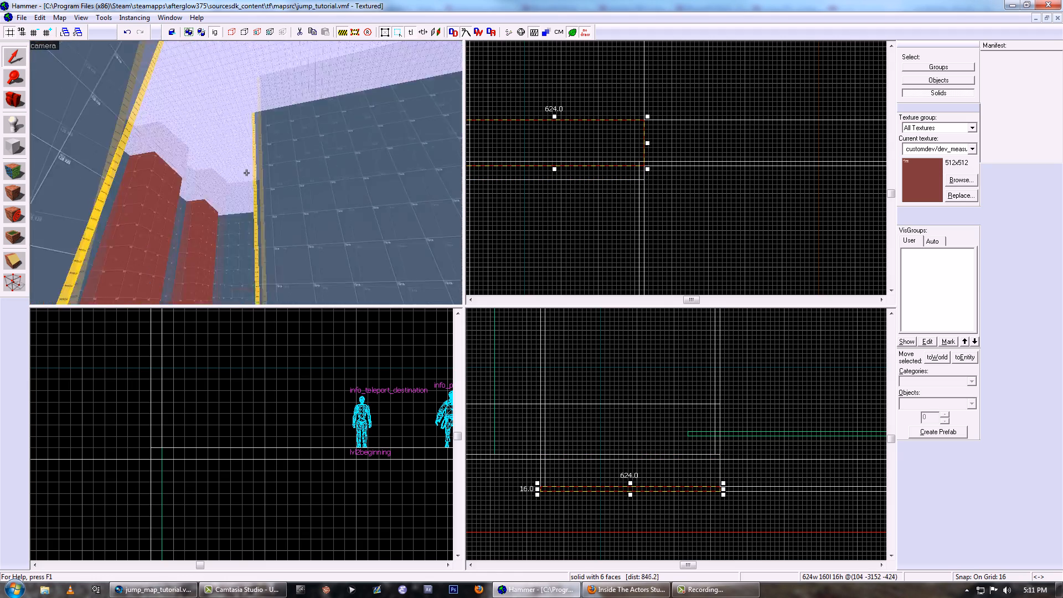
{"action": "key", "text": "z"}
{"action": "key", "text": "z"}
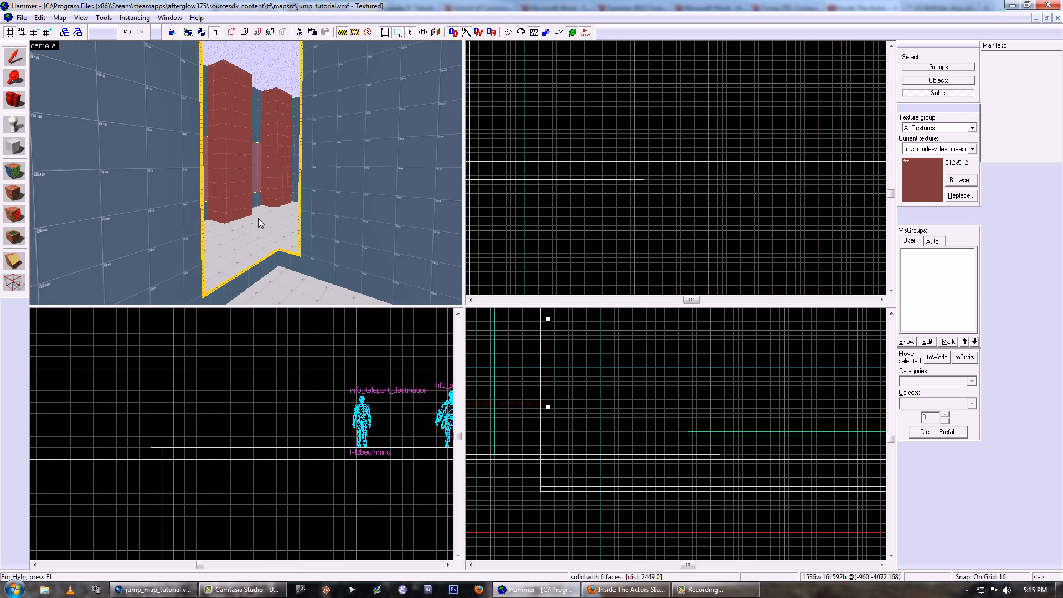
- Select the jump wall room's remaining floor and wall pieces beyond the opening to examine their divisions
{"action": "left_click", "coordinate": [256, 237]}
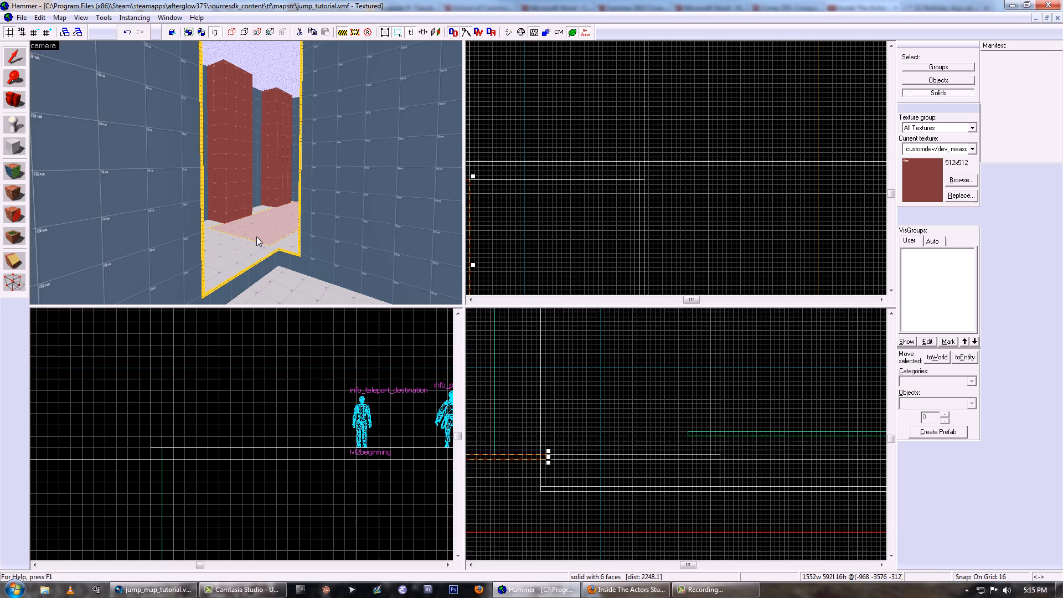
{"action": "key", "text": "z"}
{"action": "key", "text": "w"}
{"action": "key", "text": "z"}
{"action": "left_click", "coordinate": [250, 165]}
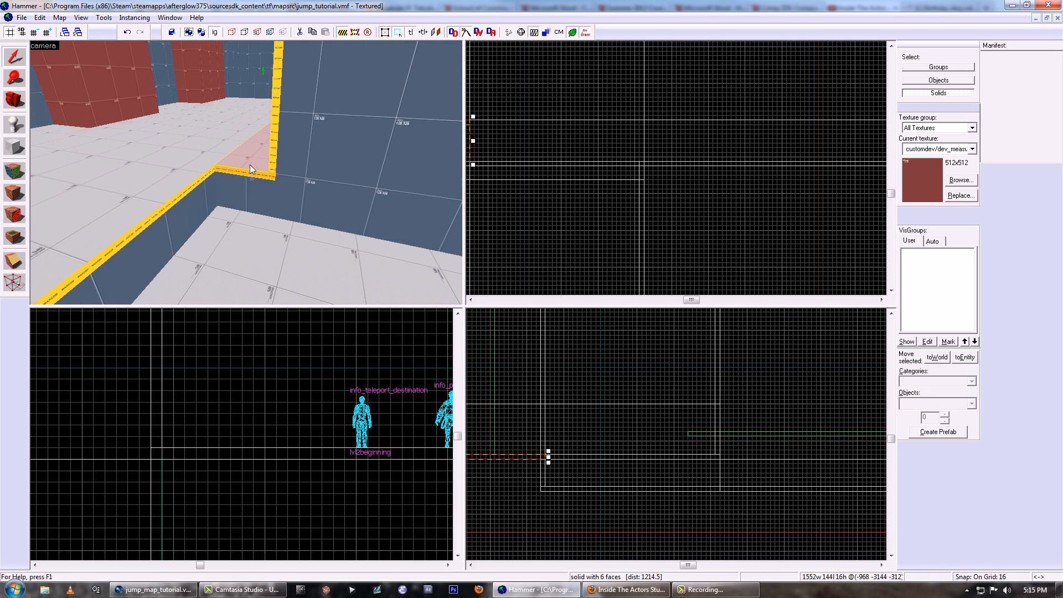
{"action": "left_click", "coordinate": [294, 169], "text": "ctrl"}
{"action": "left_click", "coordinate": [274, 154], "text": "ctrl"}
{"action": "key", "text": "z"}
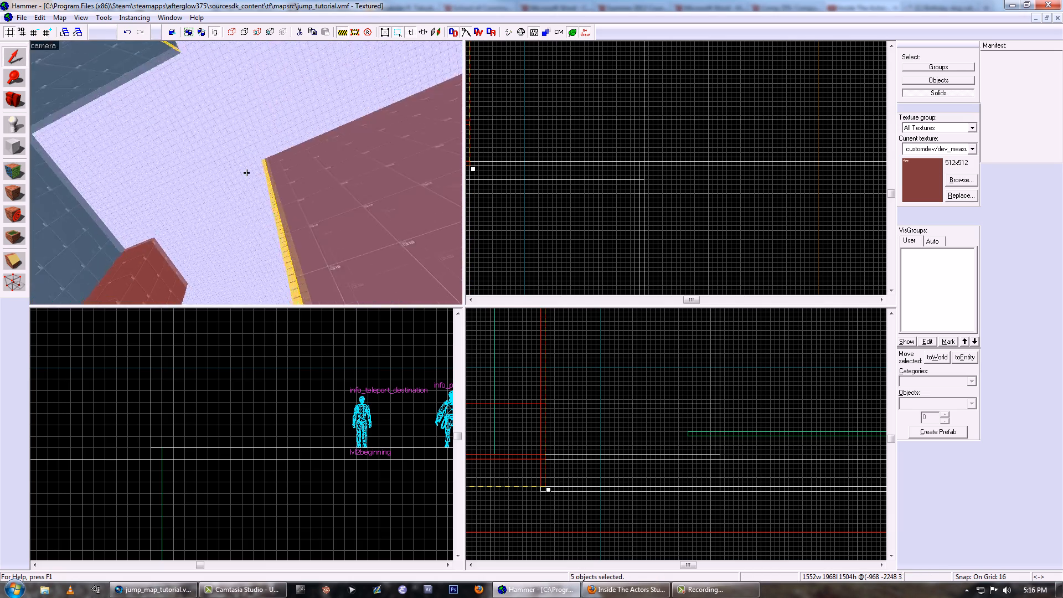
- Examine the divided ceiling pieces above the opening, and switch back to group selection to select the whole jump wall room
{"action": "key", "text": "z"}
{"action": "left_click", "coordinate": [247, 173]}
{"action": "left_click", "coordinate": [209, 190], "text": "ctrl"}
{"action": "left_click", "coordinate": [222, 193], "text": "ctrl"}
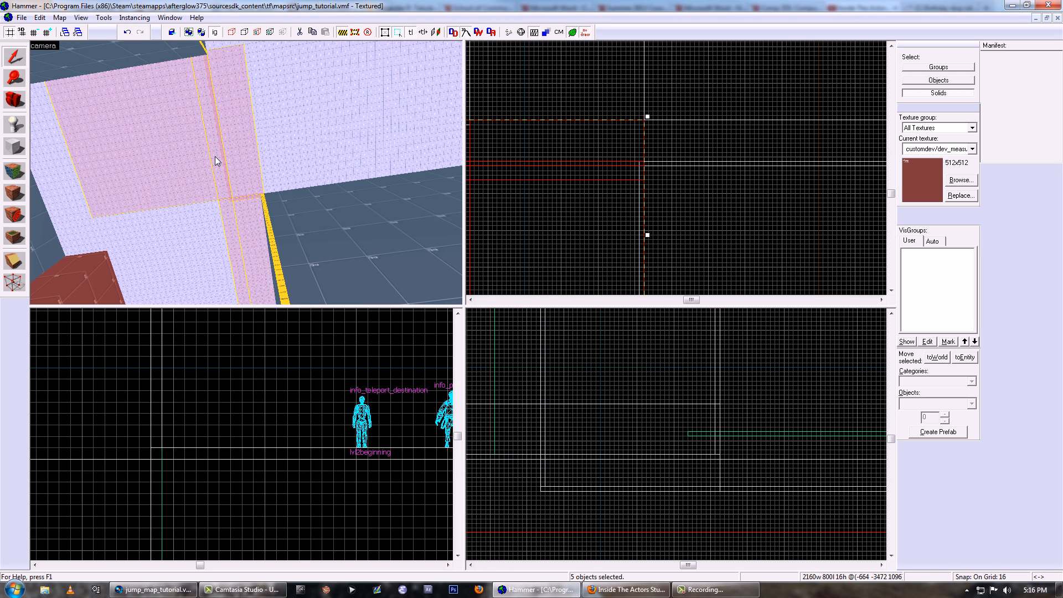
{"action": "left_click", "coordinate": [229, 204]}
{"action": "key", "text": "z"}
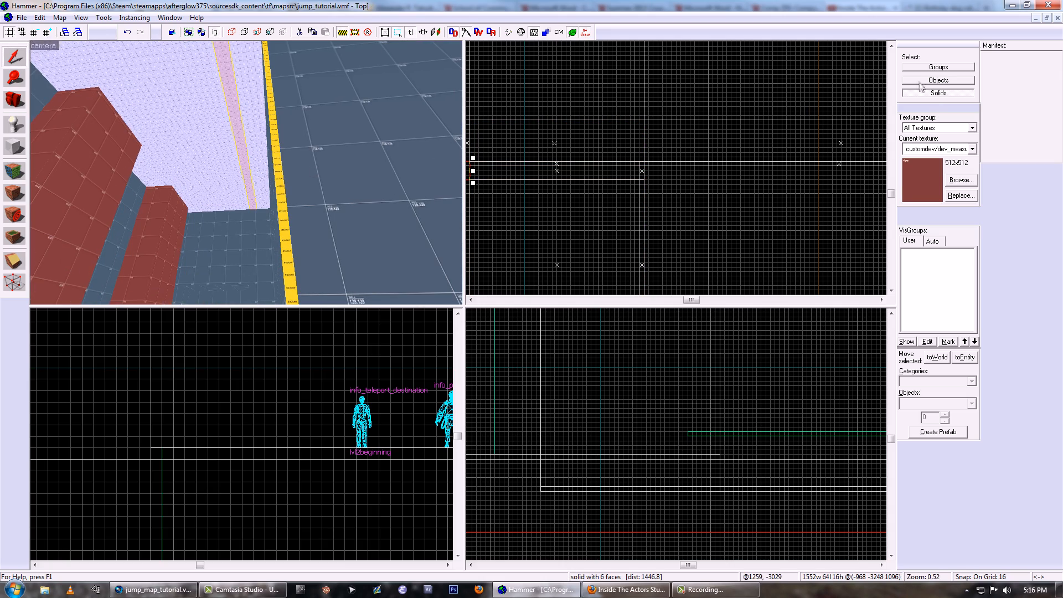
{"action": "left_click", "coordinate": [247, 167]}
{"action": "key", "text": "z"}
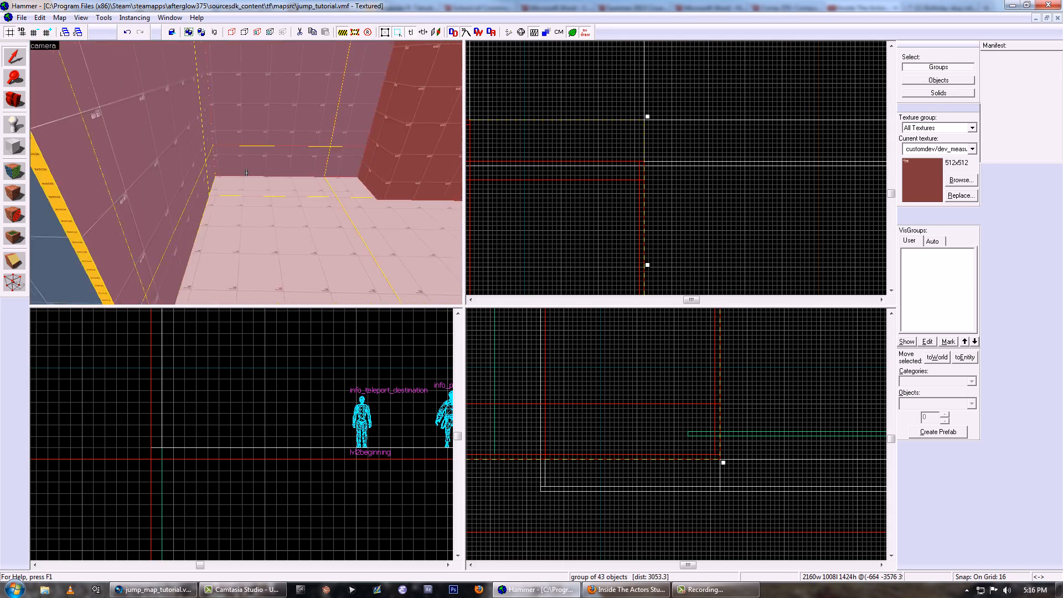
{"action": "key", "text": "s"}
{"action": "key", "text": "z"}
- Lift the blue customdev/dev_measurewall01blu texture from a wall face and apply it to the orange side edge and sill of the corner opening
{"action": "left_click", "coordinate": [18, 172]}
{"action": "left_click", "coordinate": [165, 195]}
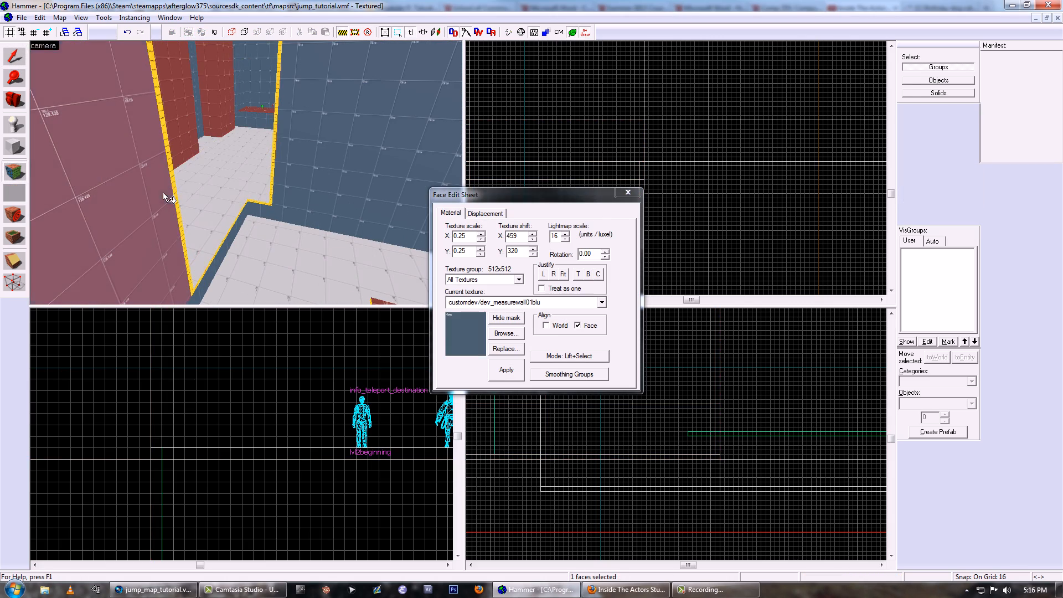
{"action": "right_click", "coordinate": [188, 263]}
{"action": "key", "text": "z"}
{"action": "key", "text": "w"}
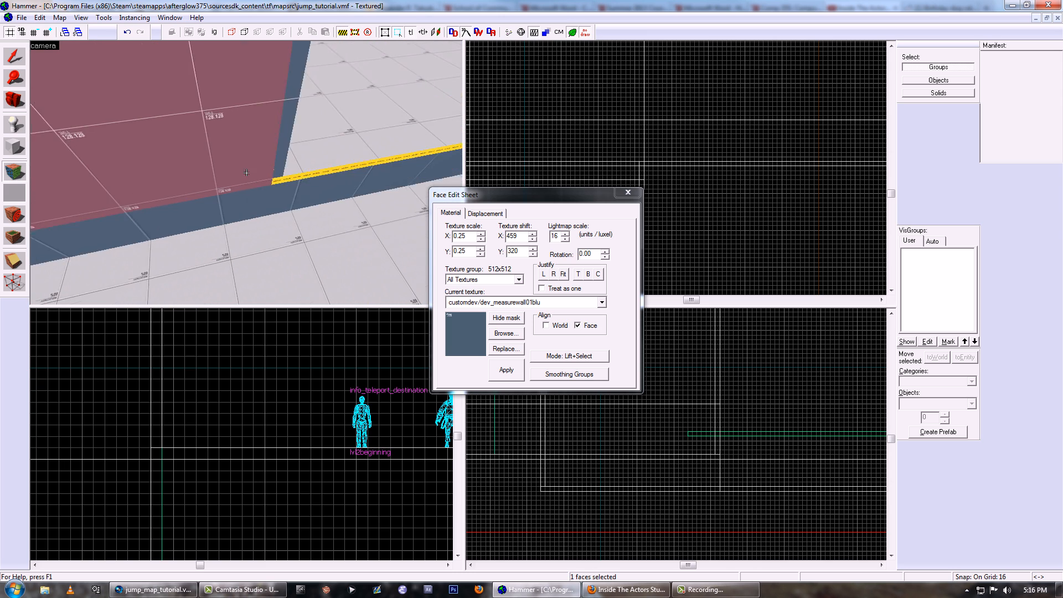
{"action": "key", "text": "z"}
{"action": "right_click", "coordinate": [285, 182]}
{"action": "key", "text": "z"}
{"action": "key", "text": "w"}
{"action": "key", "text": "z"}
- Sample the blue faces beside the opening and apply their texture to the adjacent orange sill and side edge
{"action": "left_click", "coordinate": [265, 188]}
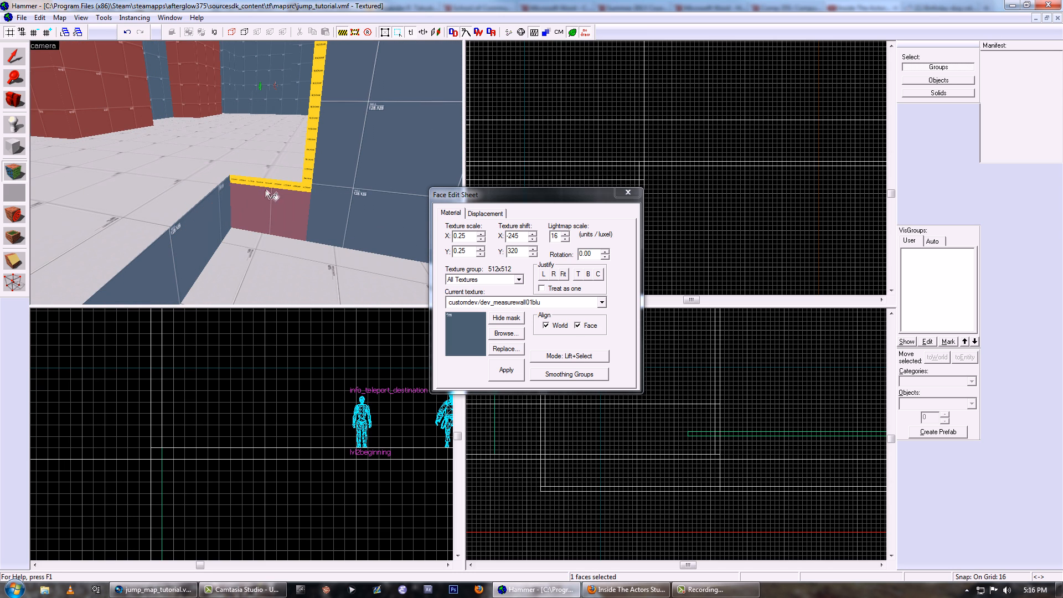
{"action": "right_click", "coordinate": [271, 182]}
{"action": "left_click", "coordinate": [317, 188]}
{"action": "right_click", "coordinate": [310, 167]}
{"action": "key", "text": "z"}
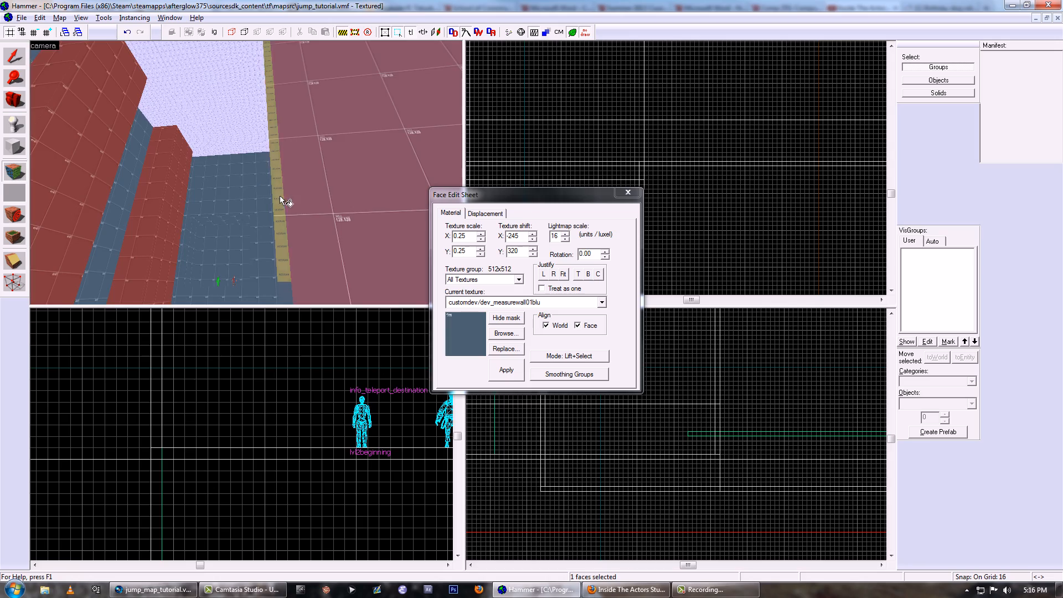
- Apply the blue wall texture to the remaining orange edge faces around the corner opening and close the face editor
{"action": "right_click", "coordinate": [280, 200]}
{"action": "key", "text": "z"}
{"action": "key", "text": "z"}
{"action": "right_click", "coordinate": [257, 189]}
{"action": "key", "text": "z"}
{"action": "key", "text": "z"}
{"action": "left_click", "coordinate": [258, 182]}
{"action": "right_click", "coordinate": [303, 217]}
{"action": "key", "text": "z"}
{"action": "key", "text": "z"}
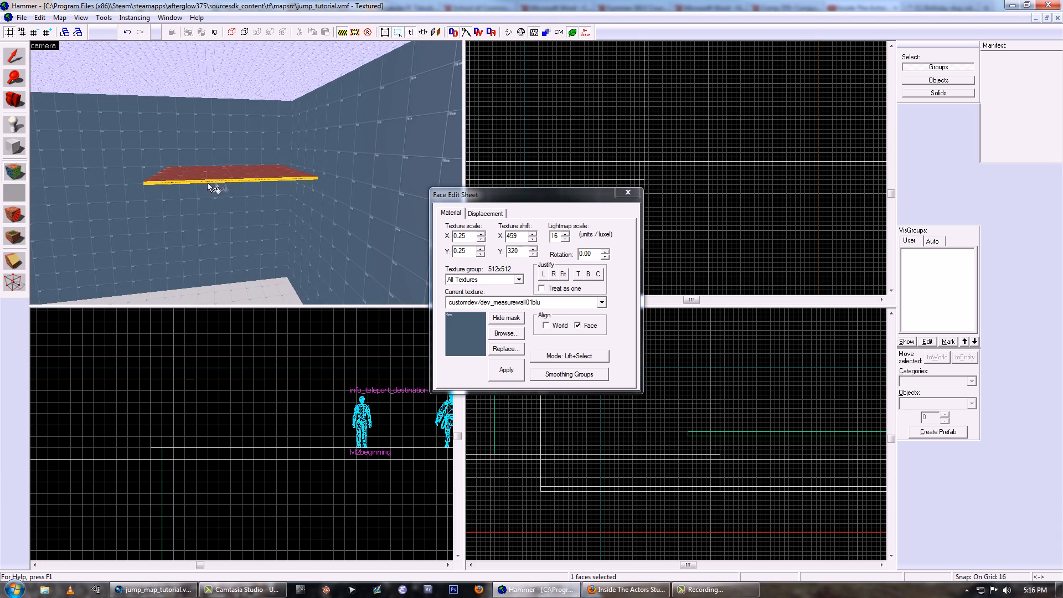
{"action": "key", "text": "z"}
{"action": "left_click", "coordinate": [620, 194]}
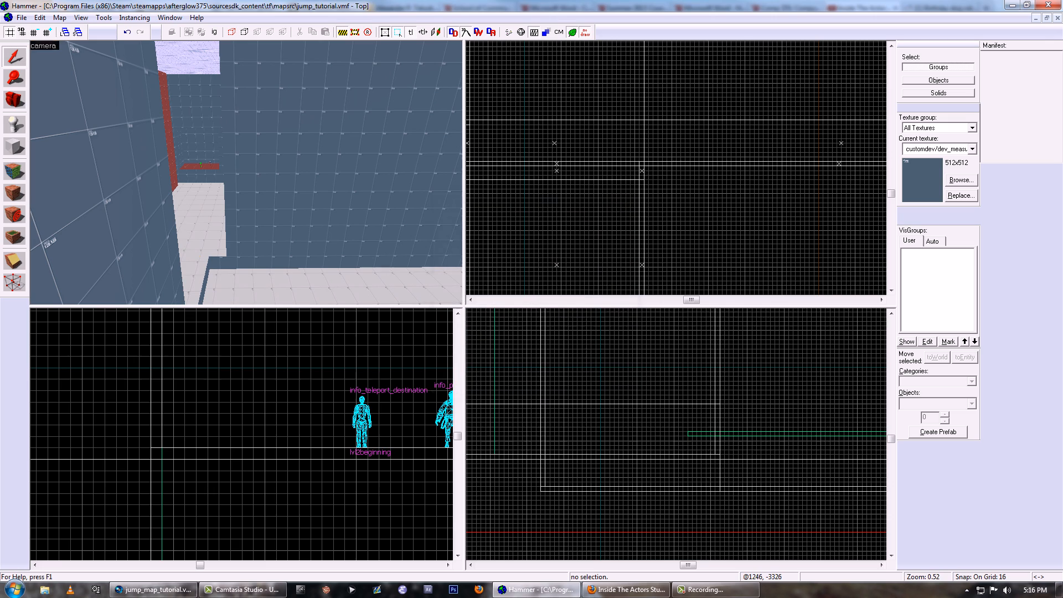
- Select both platforms in the platform room and texture all their faces with customdev/dev_measurewall01red
{"action": "left_click", "coordinate": [197, 220]}
{"action": "key", "text": "z"}
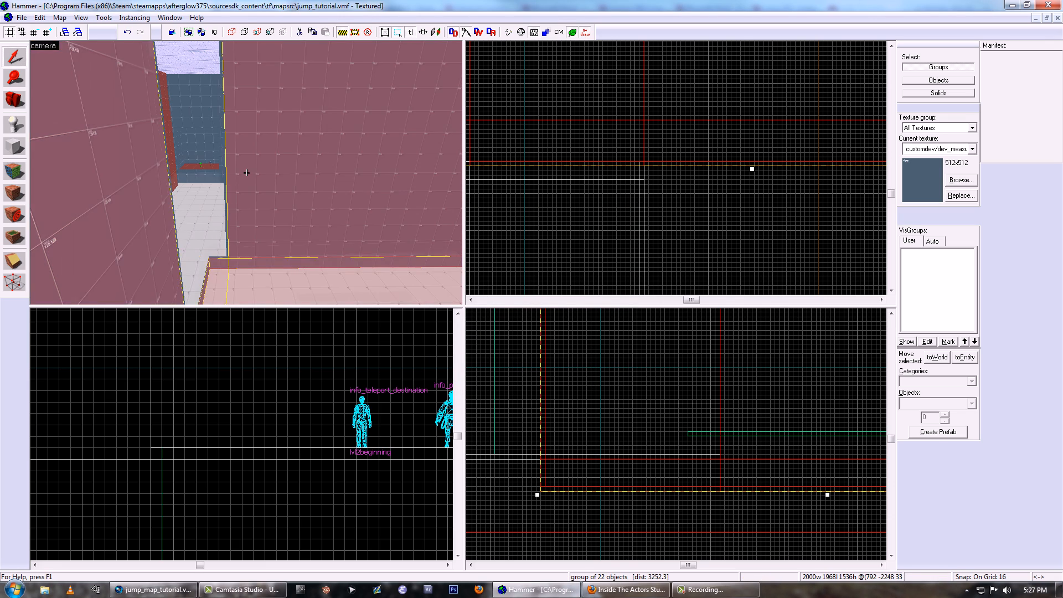
{"action": "left_click", "coordinate": [247, 173]}
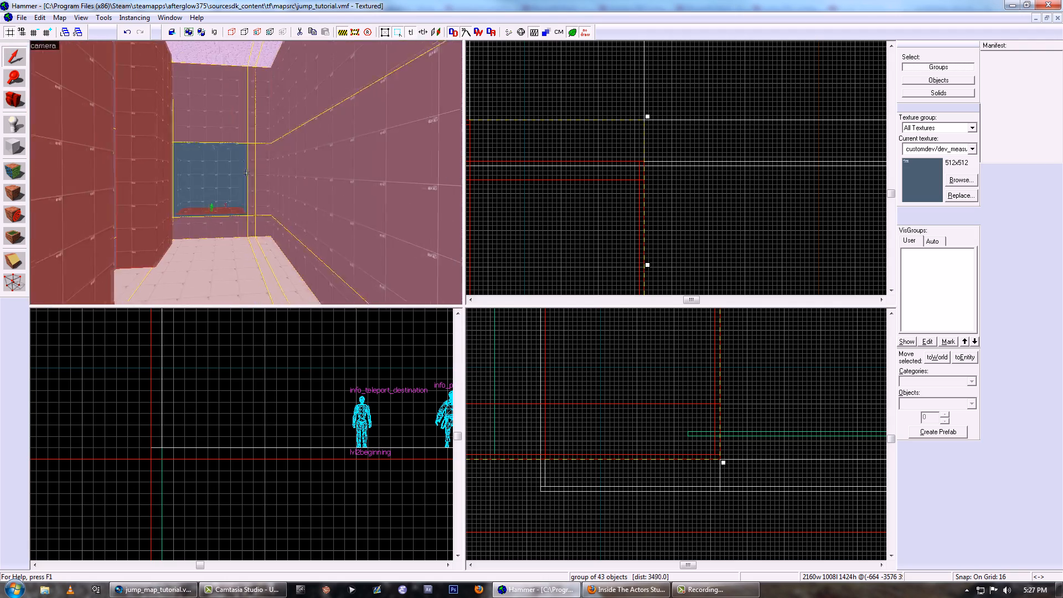
{"action": "key", "text": "z"}
{"action": "left_click", "coordinate": [246, 173]}
{"action": "key", "text": "z"}
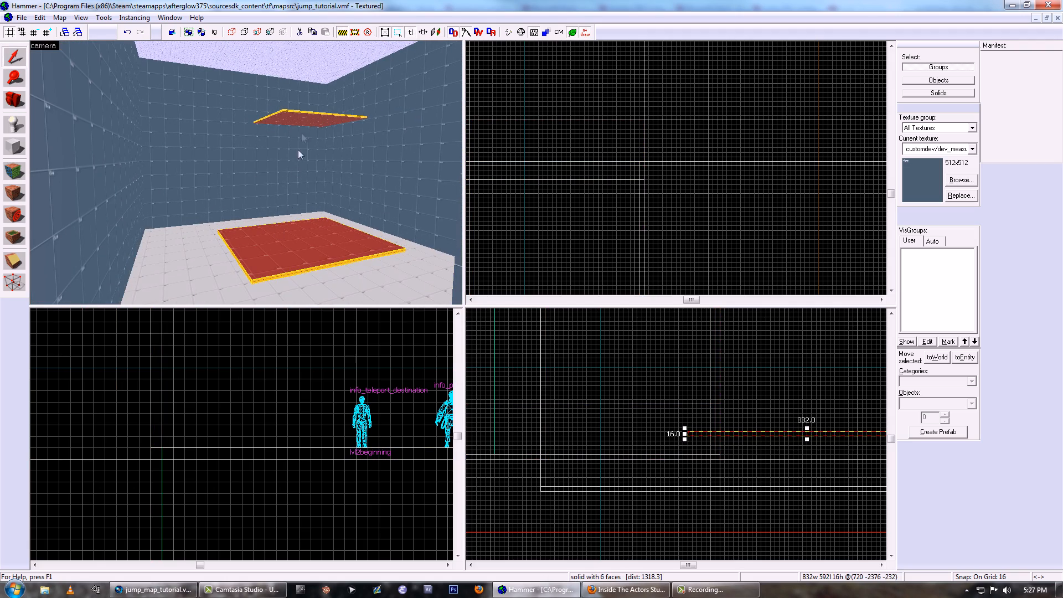
{"action": "key", "text": "shift+a"}
{"action": "left_click", "coordinate": [515, 335]}
{"action": "double_click", "coordinate": [111, 67]}
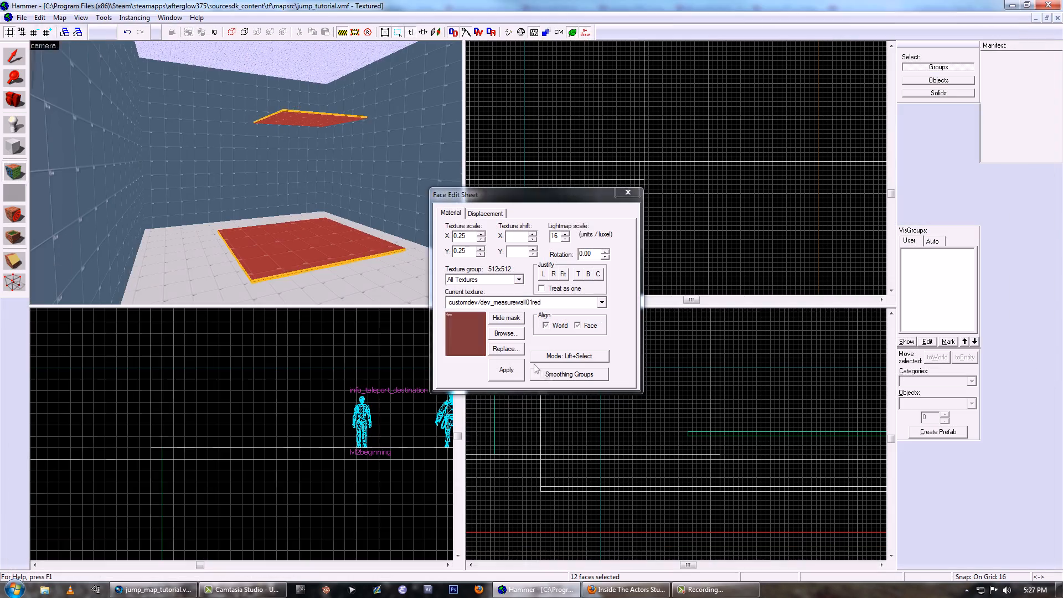
{"action": "left_click", "coordinate": [631, 196]}
- Select the second level's rooms, platforms and jump walls together and switch to vertex manipulation
{"action": "key", "text": "z"}
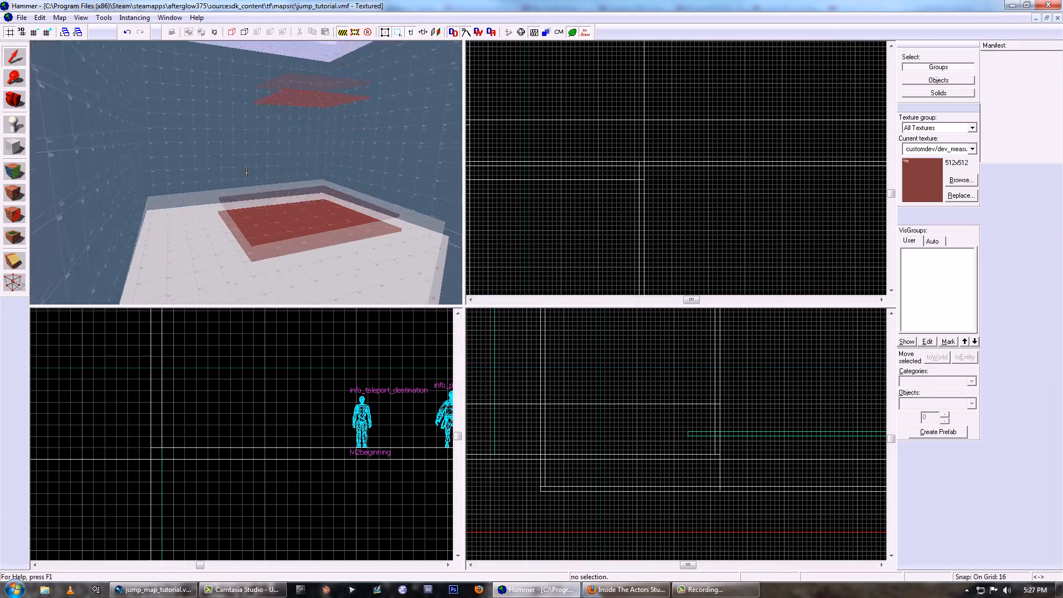
{"action": "key", "text": "z"}
{"action": "left_click", "coordinate": [239, 173]}
{"action": "key", "text": "z"}
{"action": "key", "text": "z"}
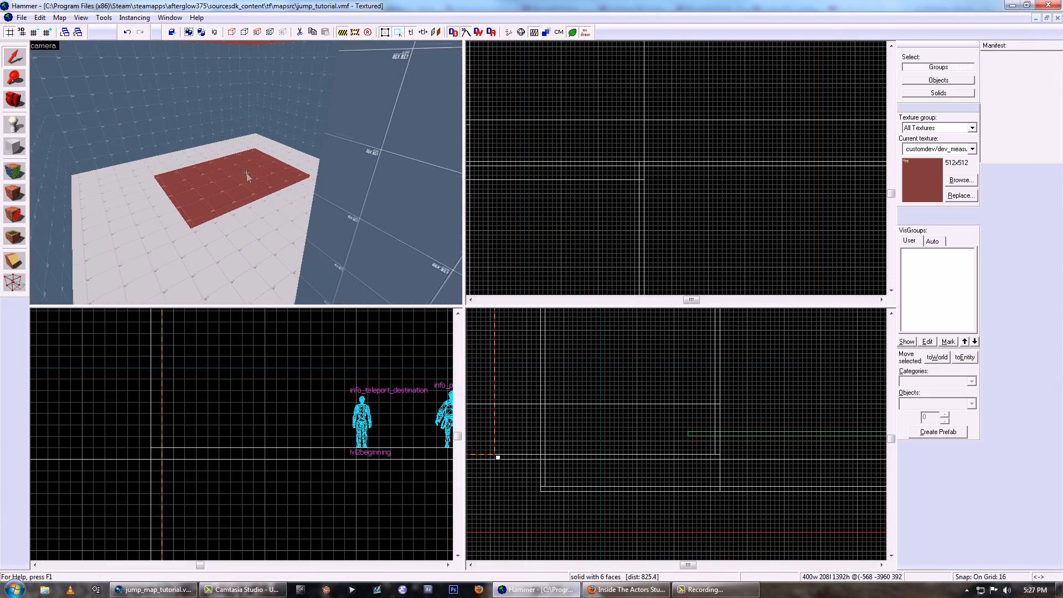
{"action": "left_click", "coordinate": [244, 178]}
{"action": "key", "text": "z"}
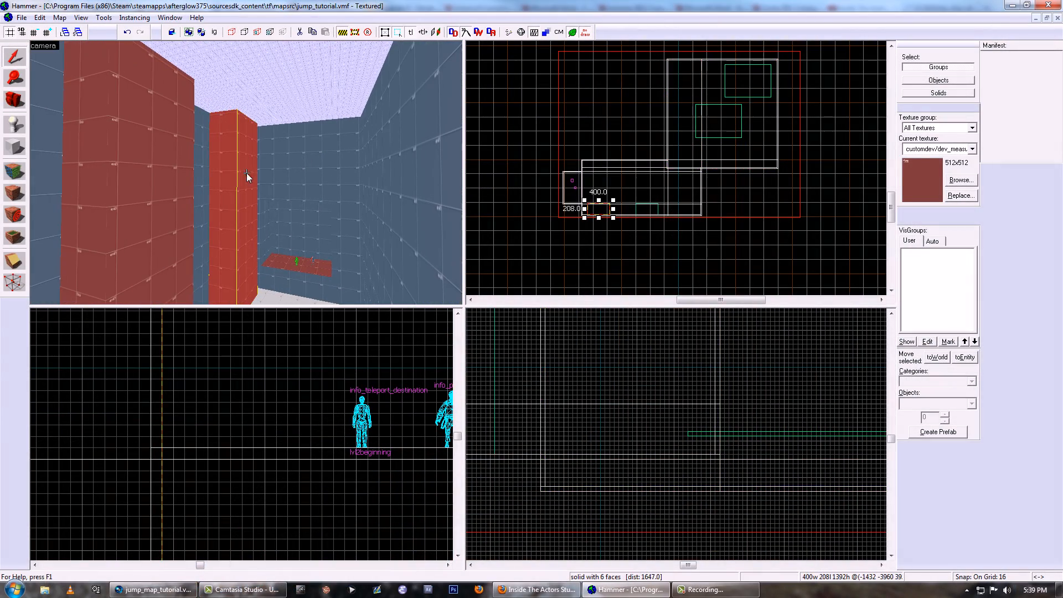
{"action": "scroll", "coordinate": [591, 471], "scroll_direction": "down", "scroll_amount": 4}
{"action": "key", "text": "shift+v"}
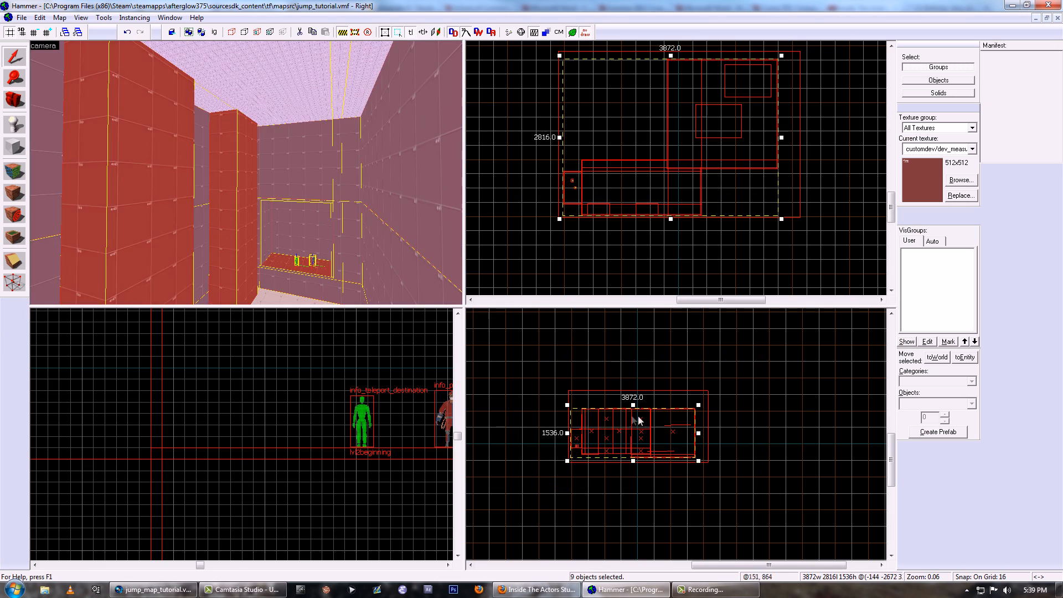
- Raise the top vertices of both rooms and the jump walls together to make the rooms 1984 units tall
{"action": "scroll", "coordinate": [722, 382], "scroll_direction": "up", "scroll_amount": 8}
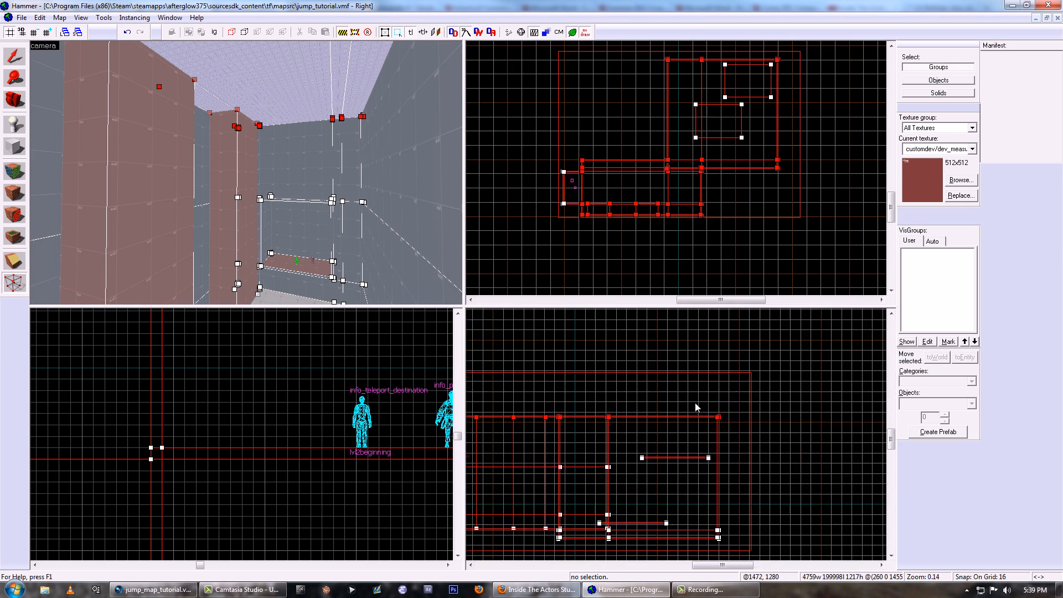
{"action": "key", "text": "z"}
{"action": "key", "text": "w"}
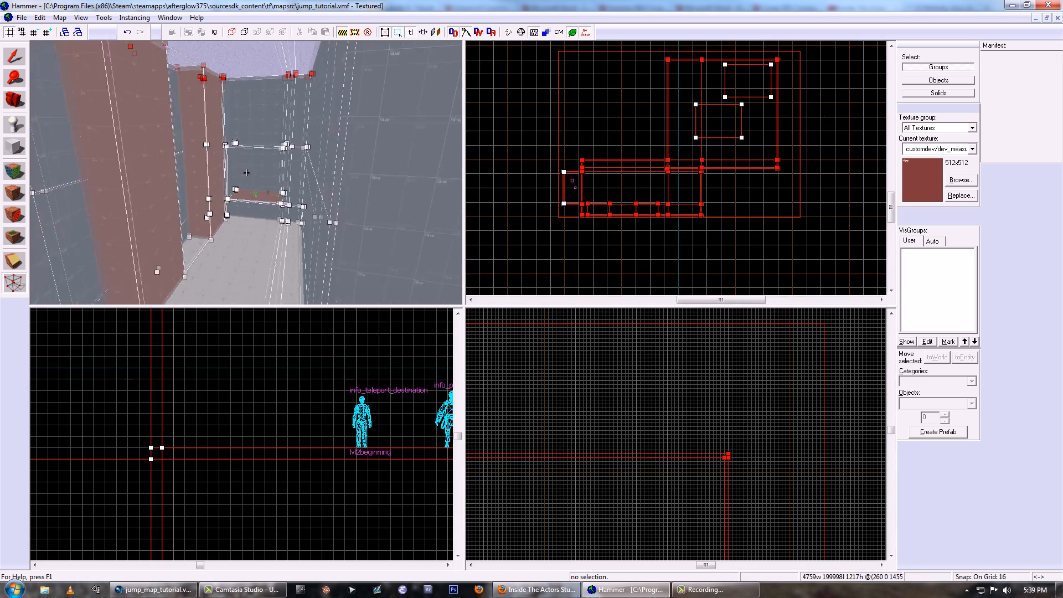
{"action": "key", "text": "w"}
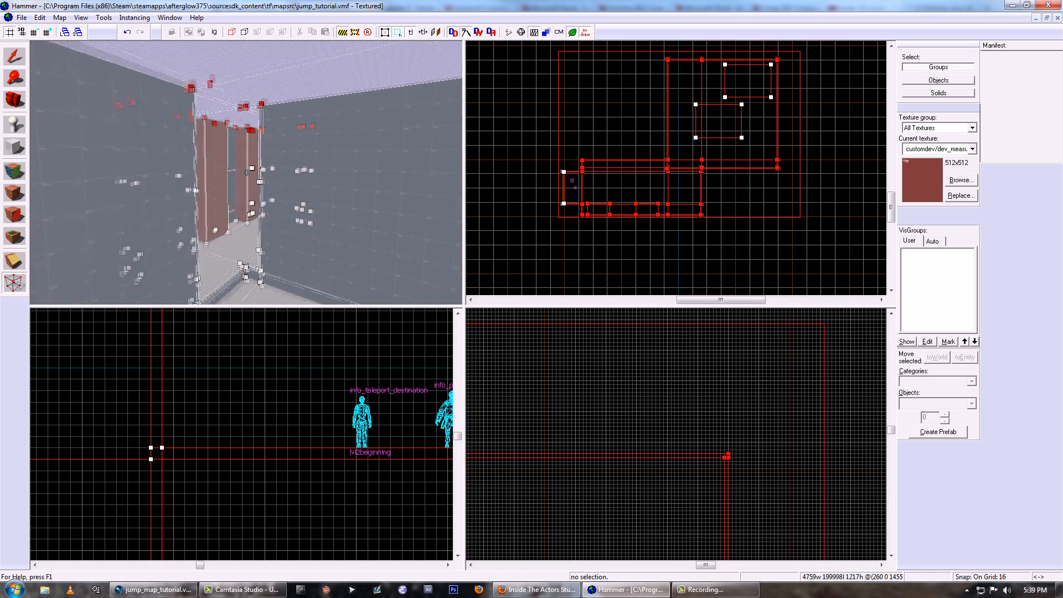
{"action": "scroll", "coordinate": [738, 422], "scroll_direction": "down", "scroll_amount": 5}
{"action": "left_click_drag", "start_coordinate": [732, 437], "coordinate": [733, 404]}
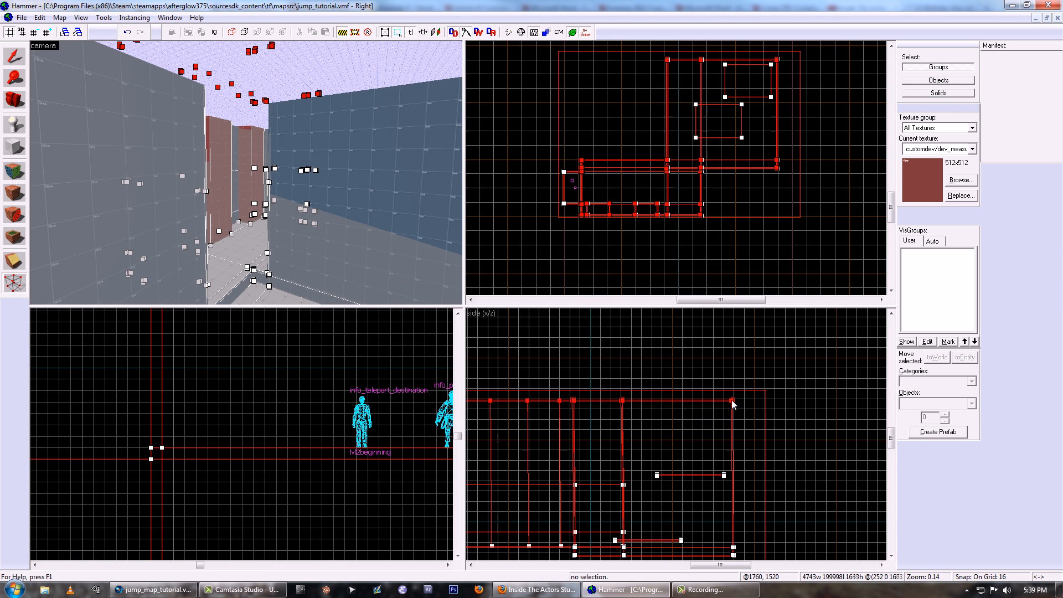
{"action": "scroll", "coordinate": [732, 401], "scroll_direction": "up", "scroll_amount": 5}
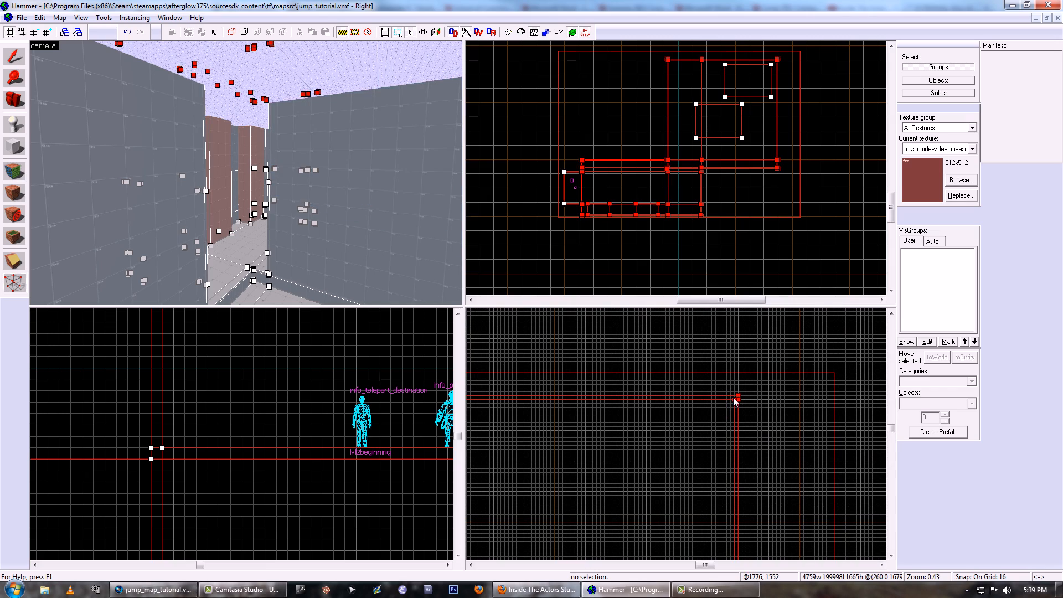
{"action": "left_click", "coordinate": [279, 153]}
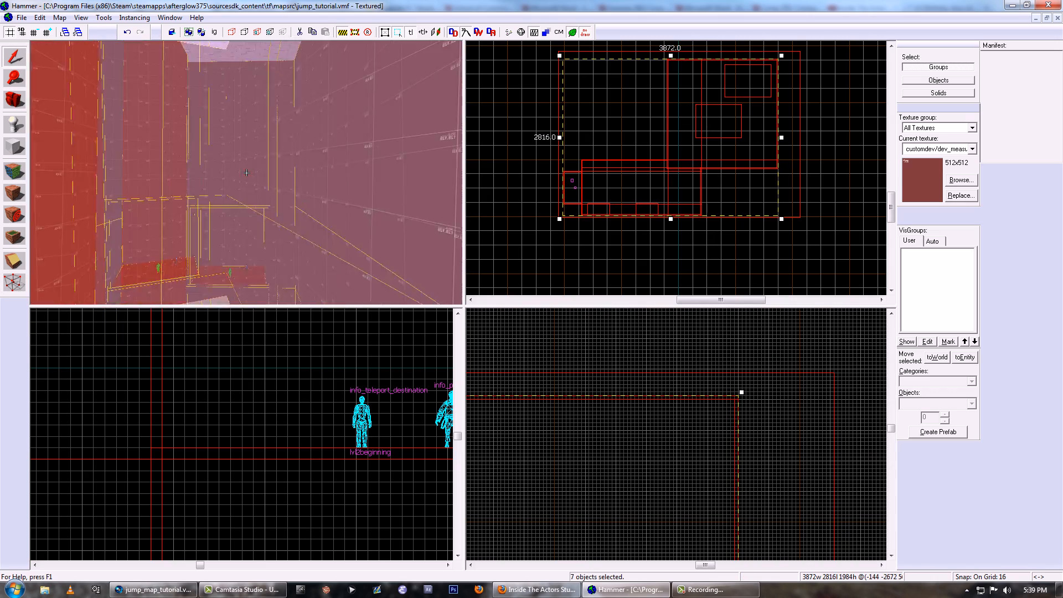
- Select the platform room, and select its two platforms together to examine their placement under the raised ceiling
{"action": "left_click", "coordinate": [271, 176]}
{"action": "key", "text": "z"}
{"action": "key", "text": "w"}
{"action": "key", "text": "z"}
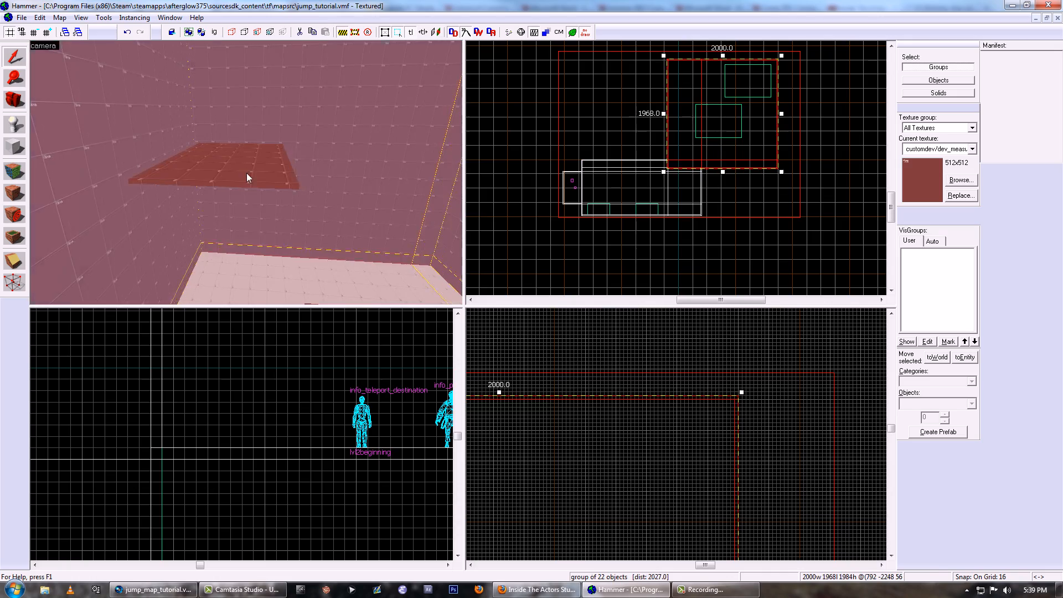
{"action": "left_click", "coordinate": [247, 172]}
{"action": "scroll", "coordinate": [649, 374], "scroll_direction": "down", "scroll_amount": 8}
{"action": "key", "text": "z"}
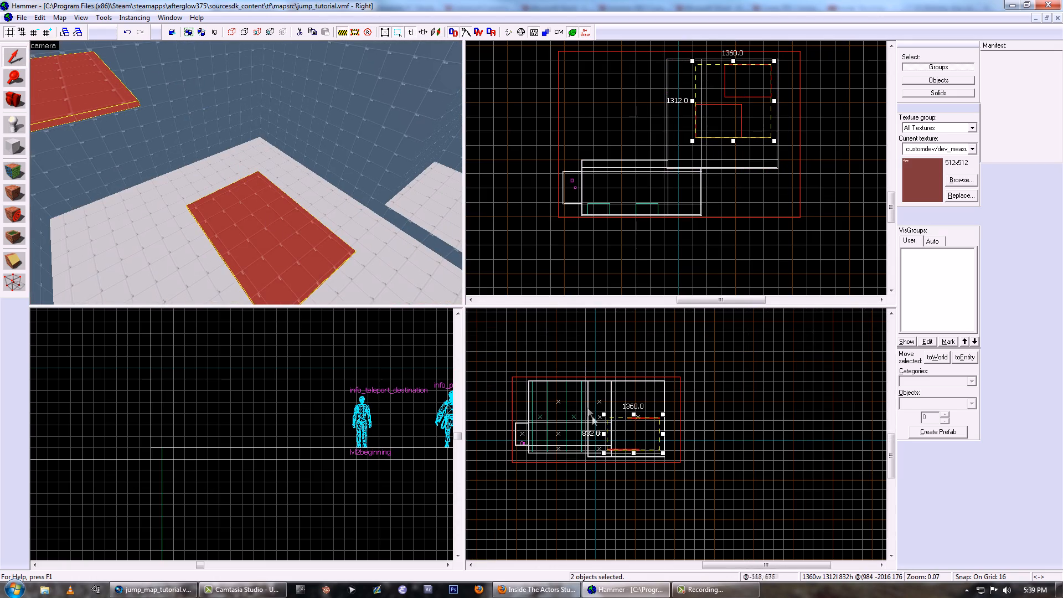
{"action": "scroll", "coordinate": [589, 413], "scroll_direction": "up", "scroll_amount": 4}
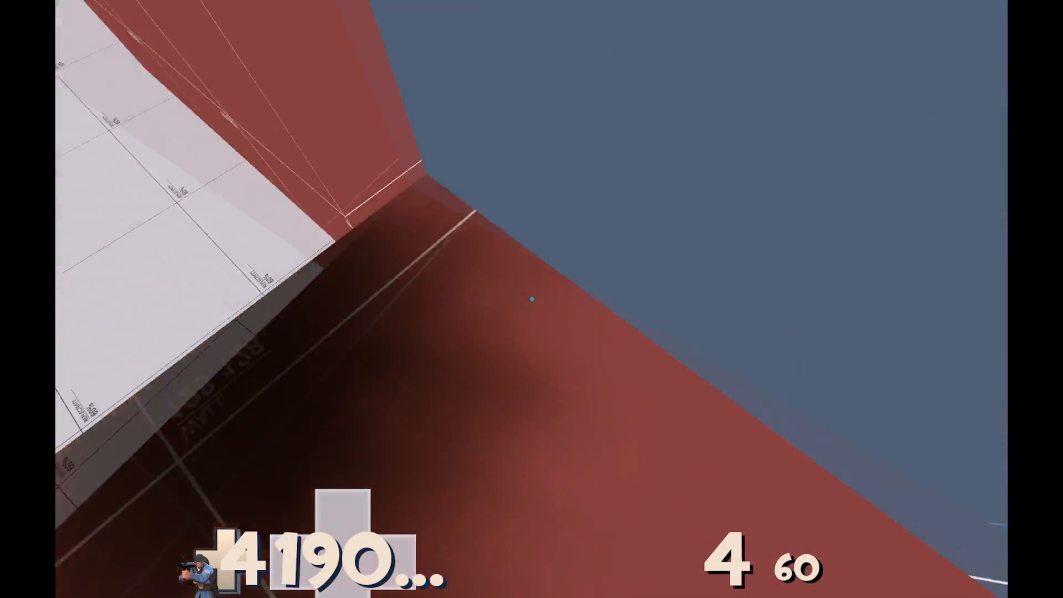
{"action": "left_click", "coordinate": [532, 299]}
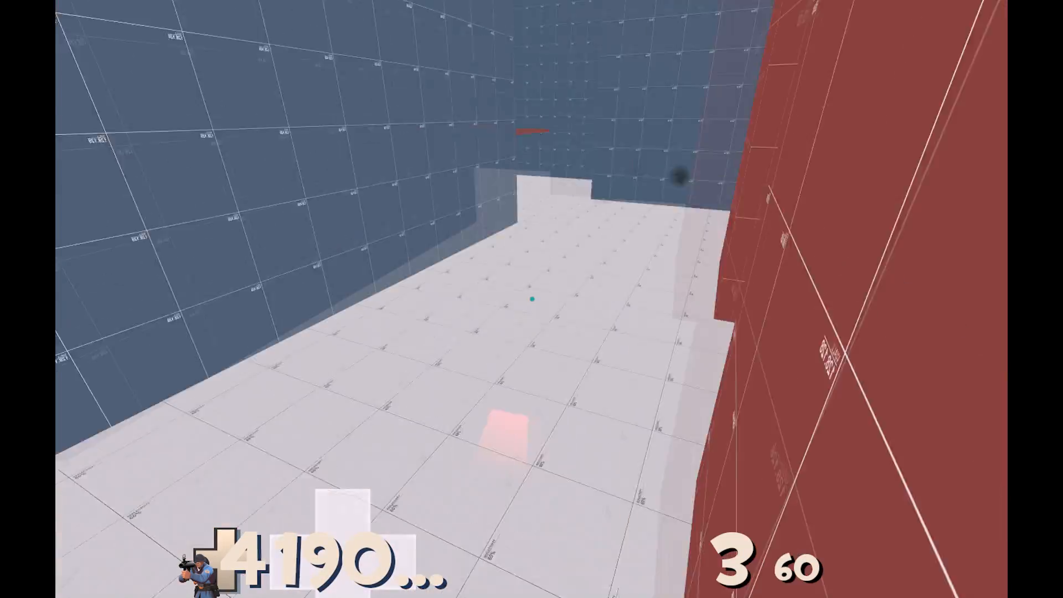
{"action": "left_click", "coordinate": [532, 299]}
{"action": "left_click", "coordinate": [532, 299]}
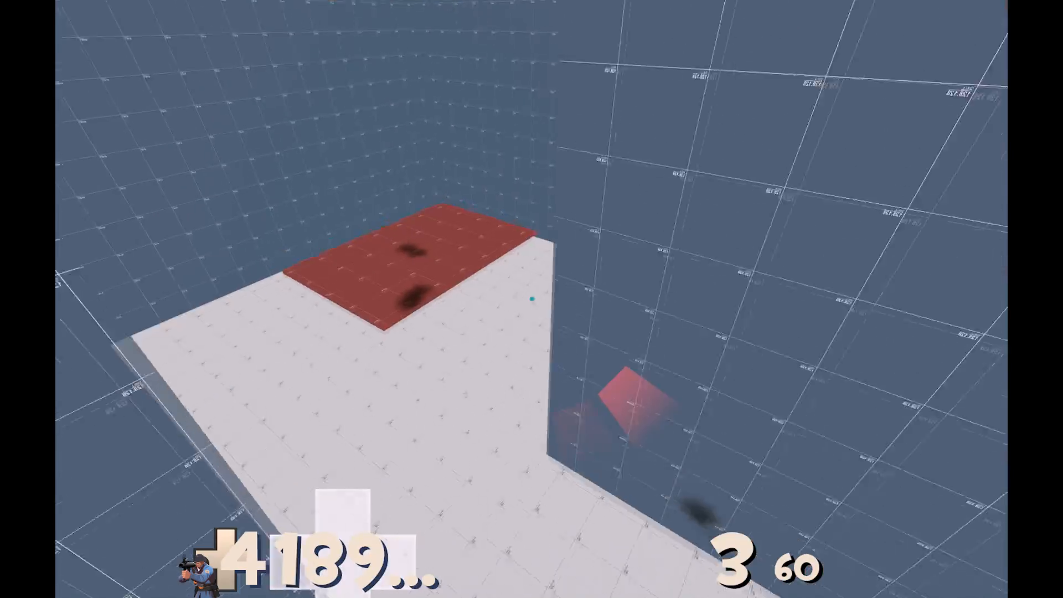
{"action": "left_click", "coordinate": [532, 299]}
{"action": "left_click", "coordinate": [531, 298]}
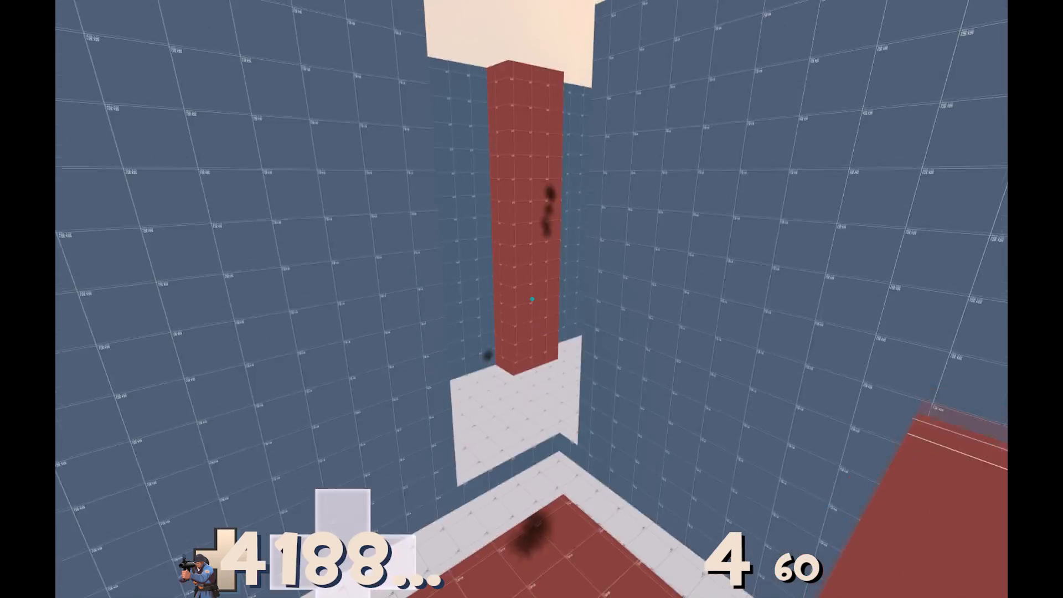
{"action": "key", "text": "y"}
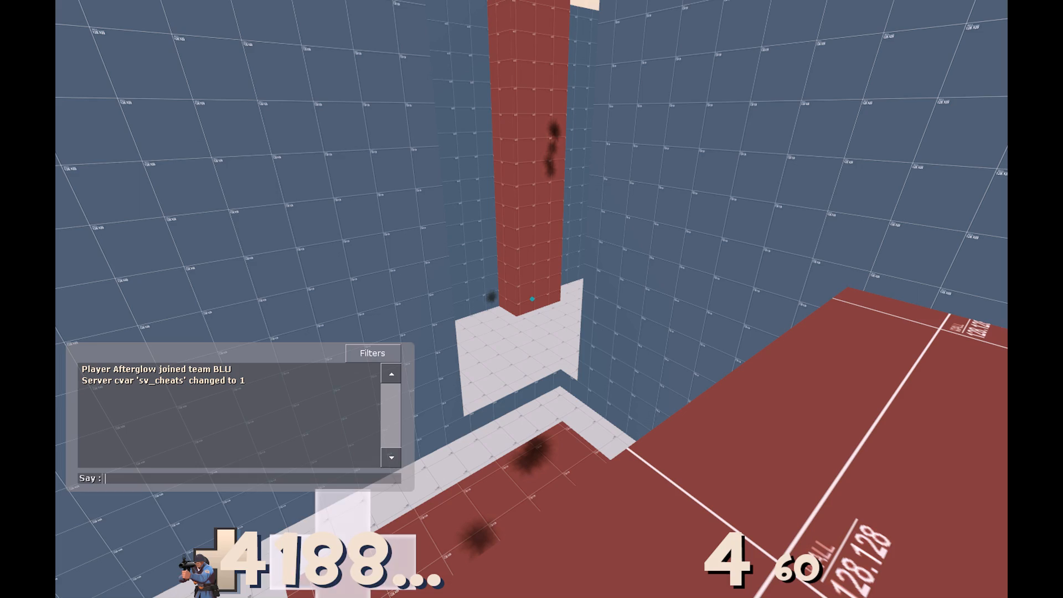
{"action": "key", "text": "Escape"}
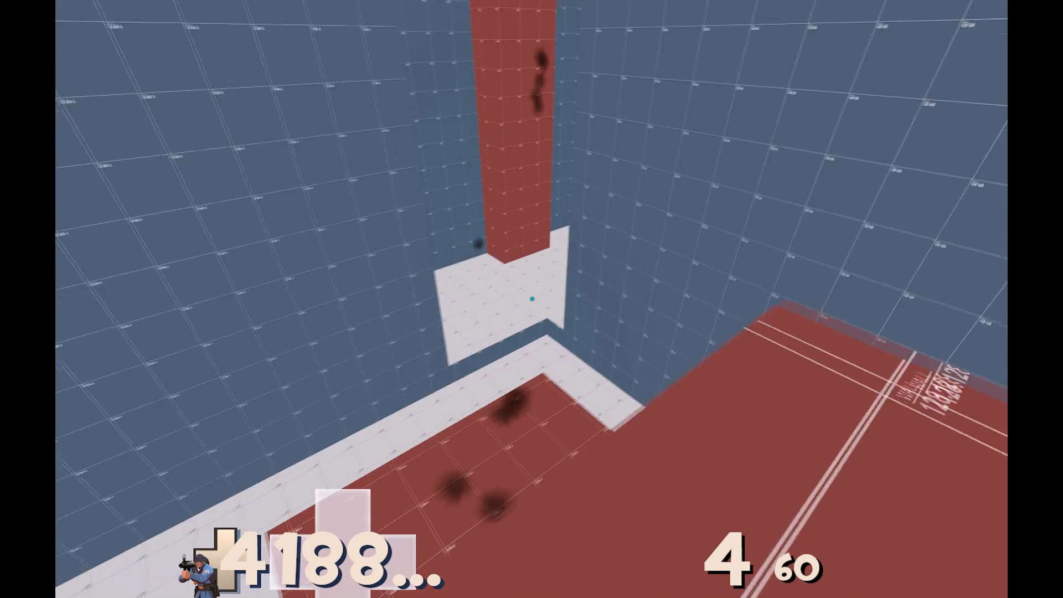
{"action": "key", "text": "y"}
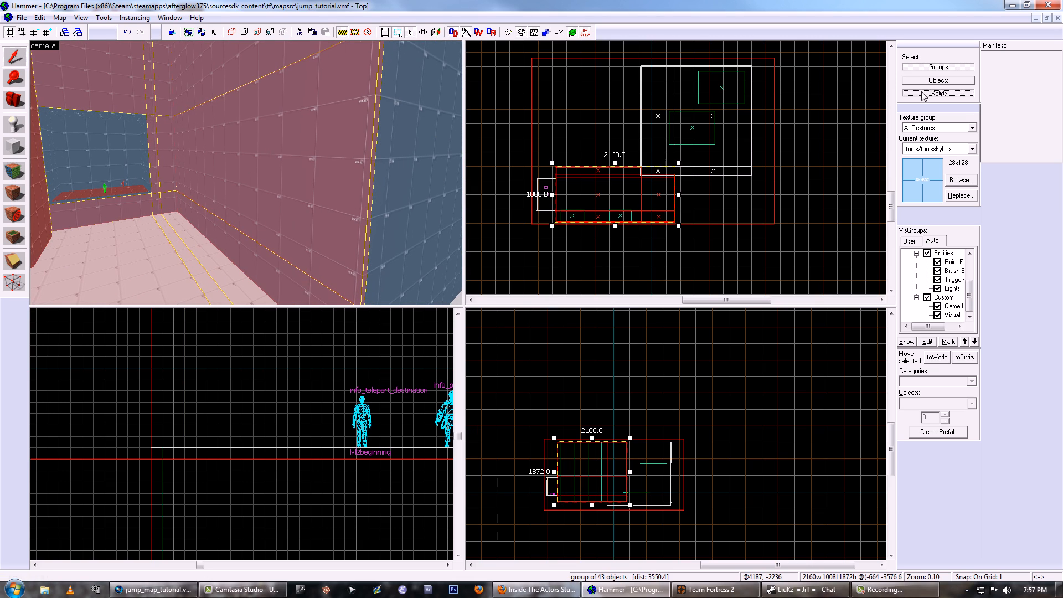
- Select the jump wall room's main floor solid individually and size a tool-textured trigger brush over that room's floor
{"action": "key", "text": "z"}
{"action": "key", "text": "z"}
{"action": "left_click", "coordinate": [247, 173]}
{"action": "scroll", "coordinate": [579, 502], "scroll_direction": "up", "scroll_amount": 13}
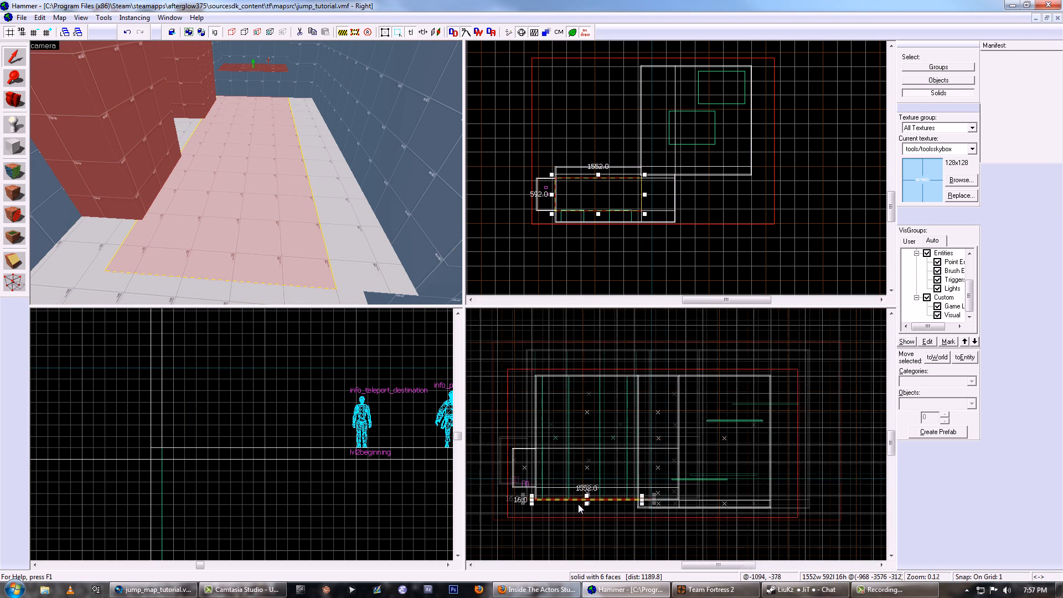
{"action": "scroll", "coordinate": [601, 491], "scroll_direction": "up", "scroll_amount": 3}
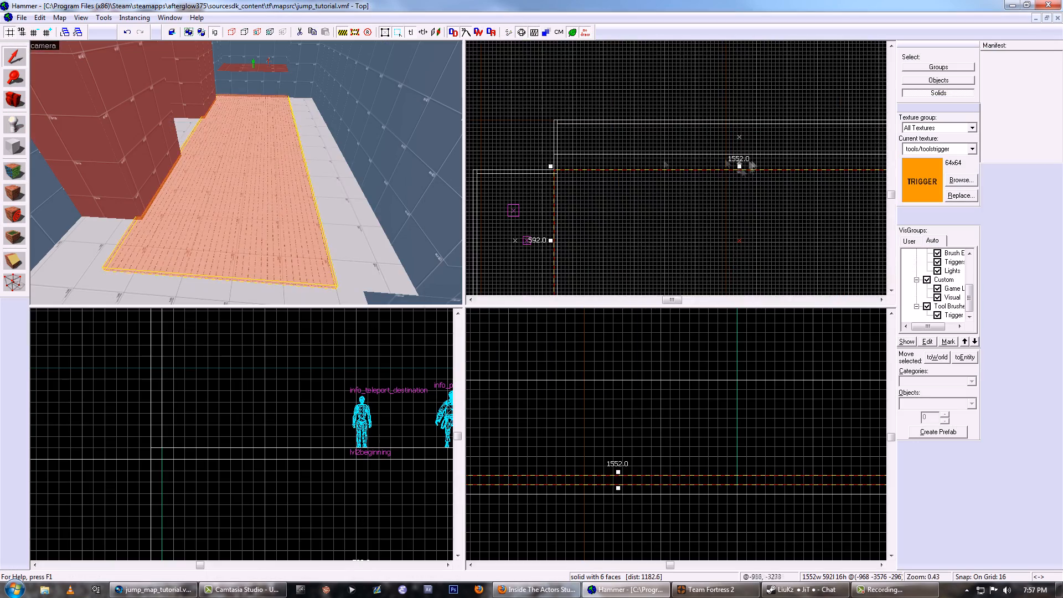
{"action": "left_click_drag", "start_coordinate": [739, 166], "coordinate": [738, 123]}
{"action": "scroll", "coordinate": [739, 166], "scroll_direction": "down", "scroll_amount": 6}
- Duplicate the floor trigger brush and stretch the copy to the far corner of the platform room's floor
{"action": "key", "text": "ctrl+c"}
{"action": "key", "text": "ctrl+v"}
{"action": "scroll", "coordinate": [607, 102], "scroll_direction": "up", "scroll_amount": 4}
{"action": "key", "text": "z"}
{"action": "key", "text": "z"}
{"action": "left_click_drag", "start_coordinate": [667, 124], "coordinate": [765, 90]}
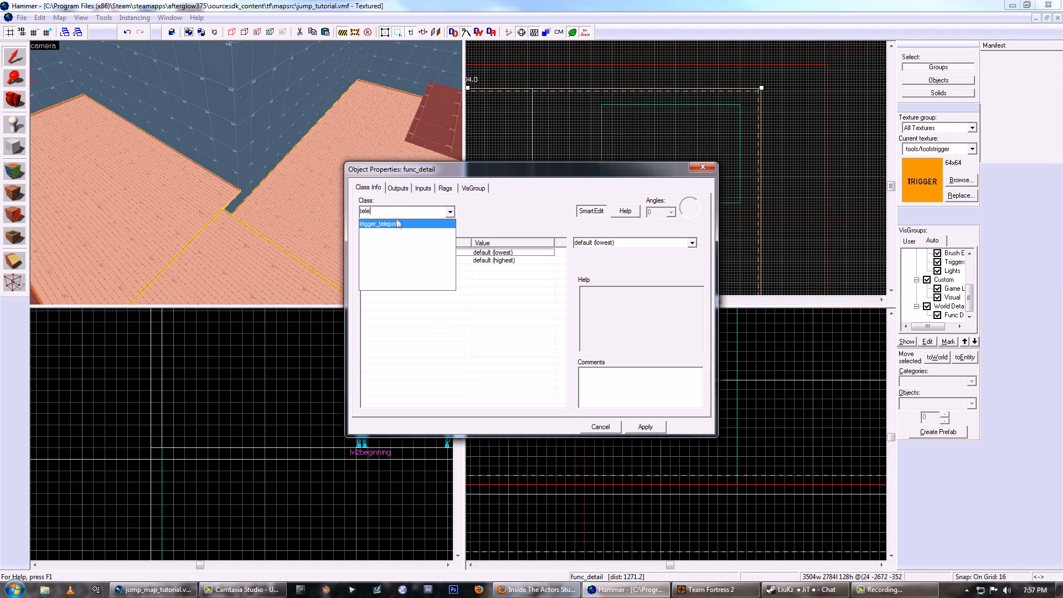
- Set the trigger_teleport's remote destination to the level 2 teleport destination, check its flags, and apply the properties
{"action": "left_click", "coordinate": [397, 223]}
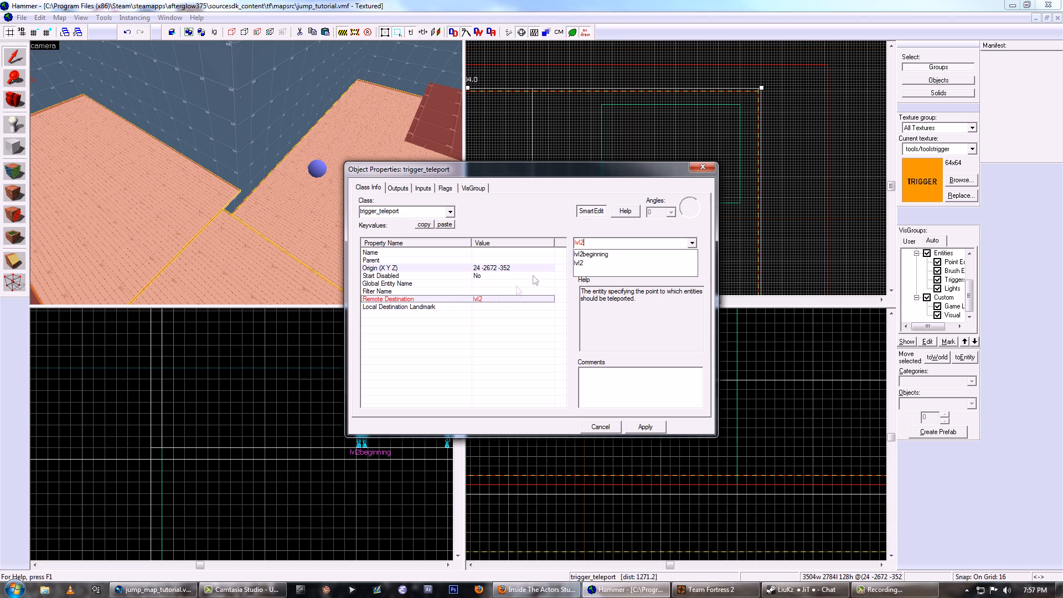
{"action": "left_click", "coordinate": [445, 188]}
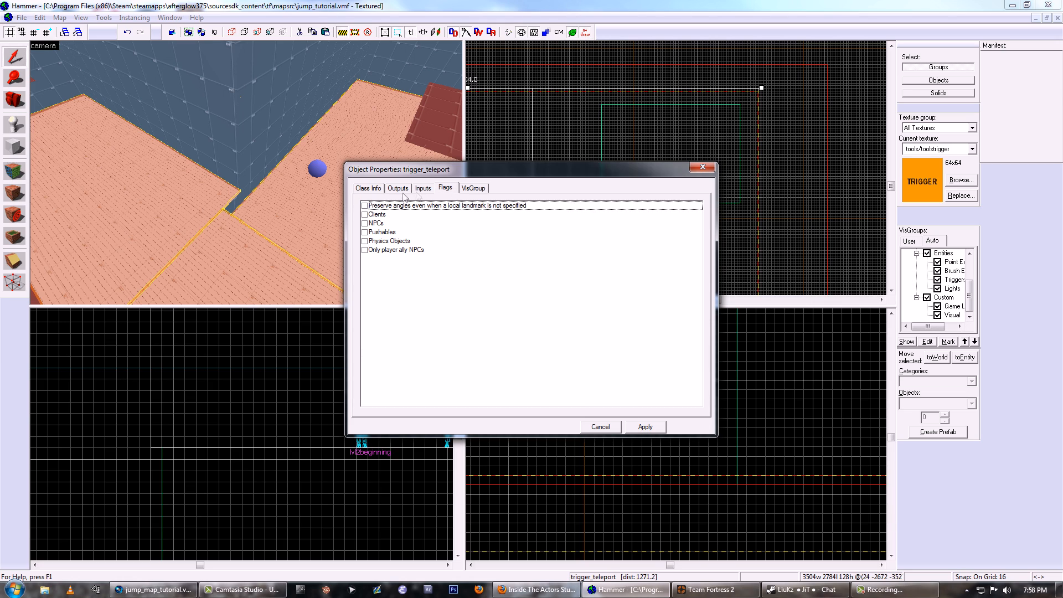
{"action": "left_click", "coordinate": [631, 431]}
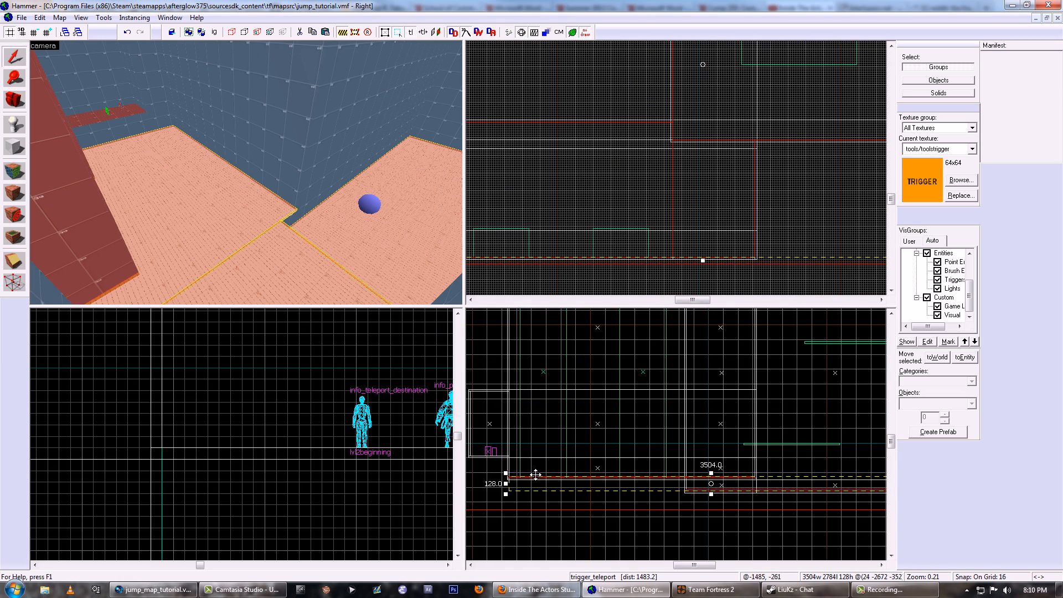
- Duplicate the floor teleport trigger, tie the copy to a new func_nogrenades entity, and align it over the original trigger_teleport
{"action": "left_click_drag", "start_coordinate": [512, 474], "coordinate": [517, 408], "text": "shift"}
{"action": "key", "text": "ctrl+t"}
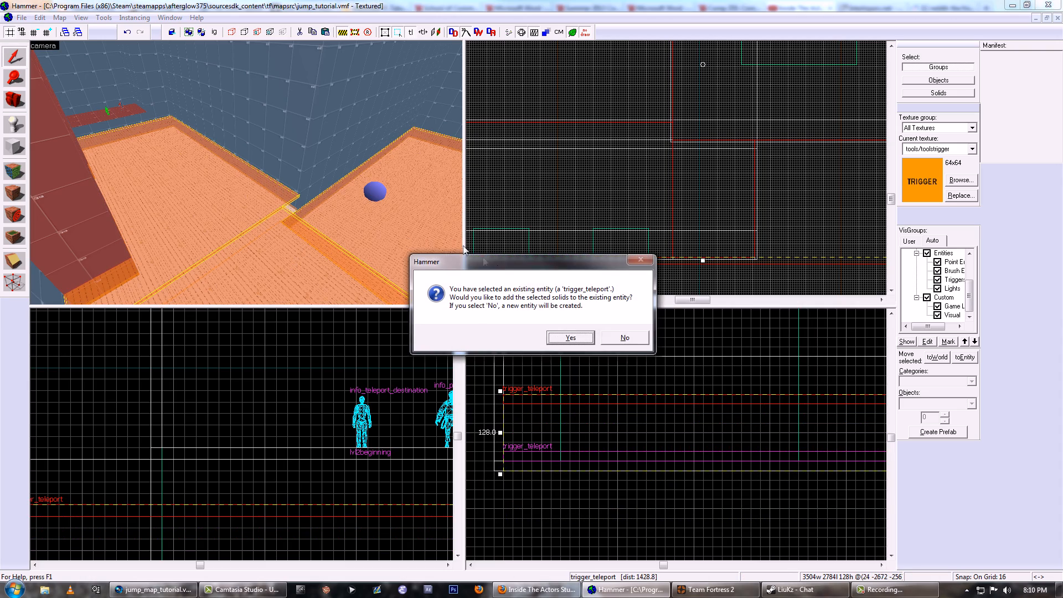
{"action": "left_click", "coordinate": [624, 338]}
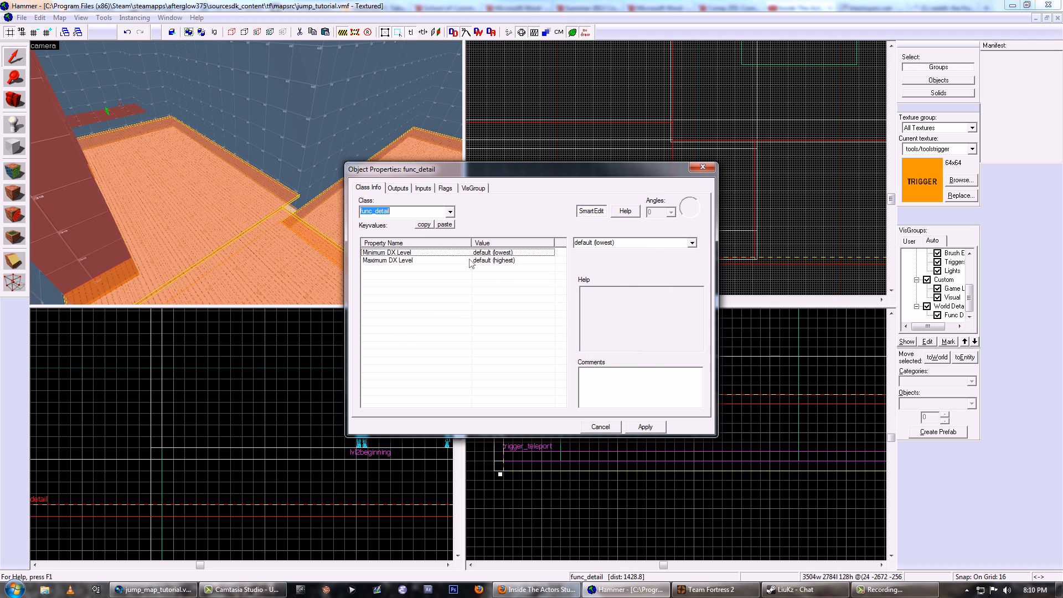
{"action": "left_click", "coordinate": [419, 233]}
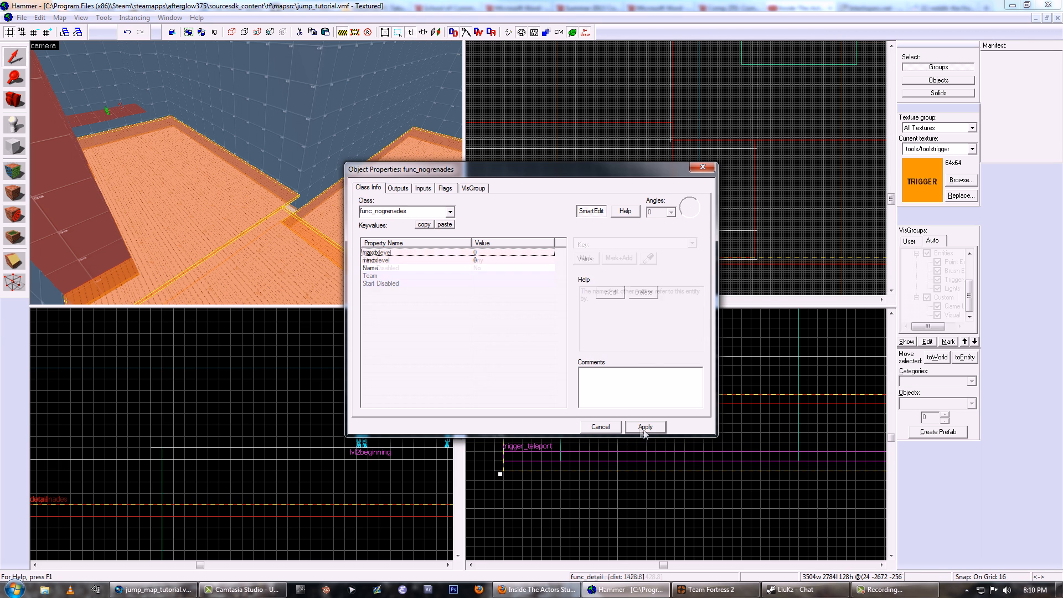
{"action": "left_click", "coordinate": [644, 427]}
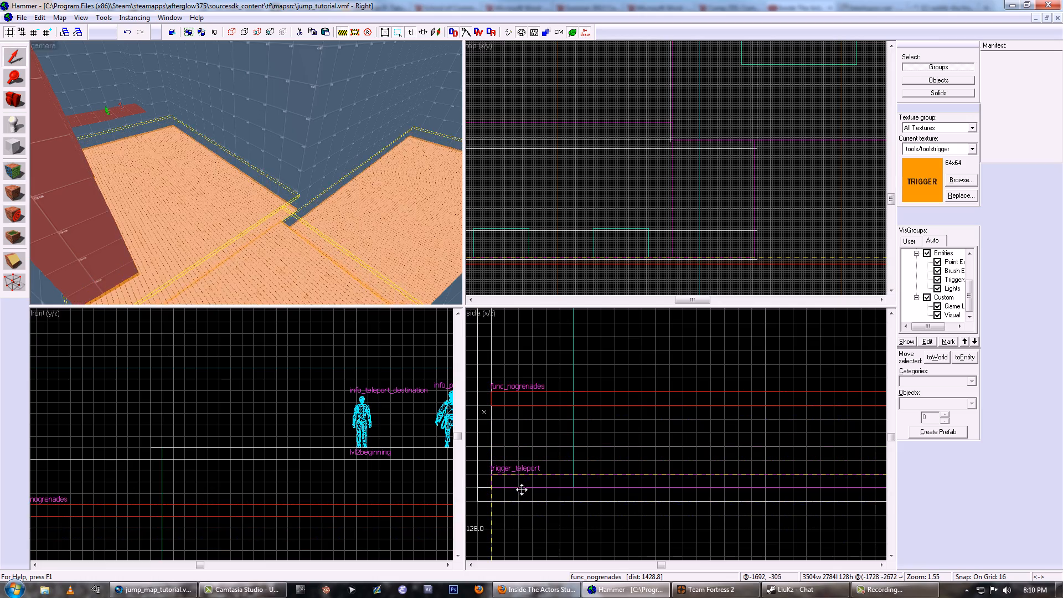
{"action": "left_click_drag", "start_coordinate": [521, 489], "coordinate": [521, 490]}
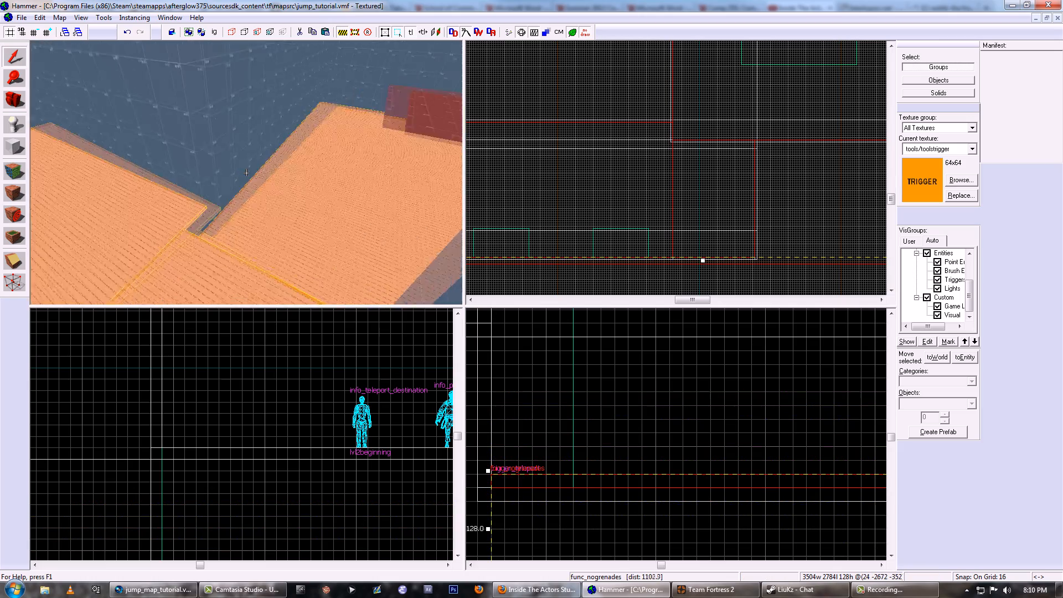
- Duplicate the room's 1536-unit-wide wall solid just inside the wall and apply the tools/toolstrigger texture to the copy
{"action": "key", "text": "z"}
{"action": "left_click", "coordinate": [293, 162]}
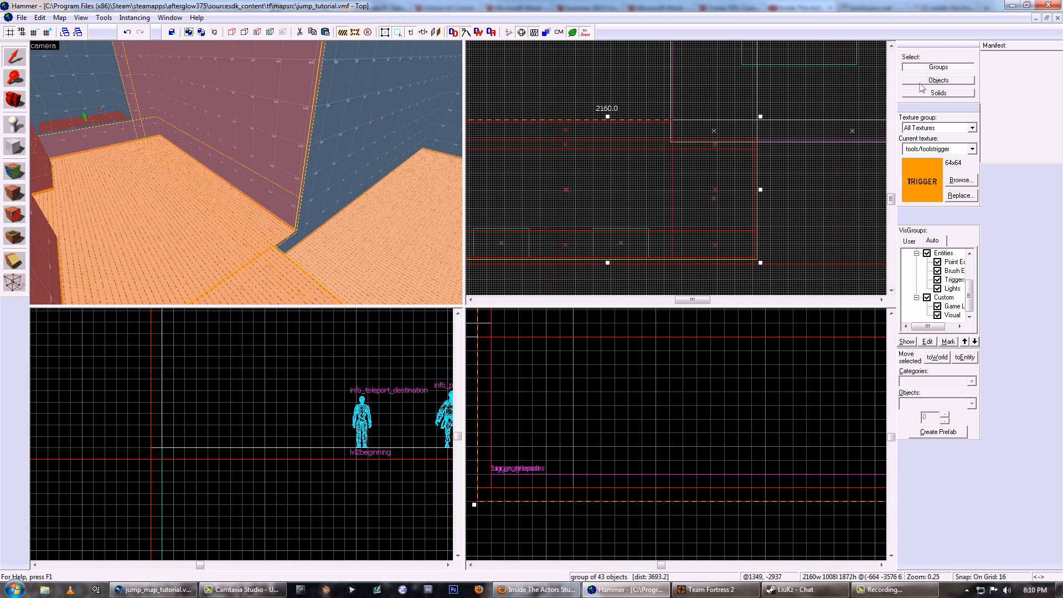
{"action": "left_click", "coordinate": [277, 127]}
{"action": "scroll", "coordinate": [741, 174], "scroll_direction": "down", "scroll_amount": 3}
{"action": "scroll", "coordinate": [609, 157], "scroll_direction": "up", "scroll_amount": 10}
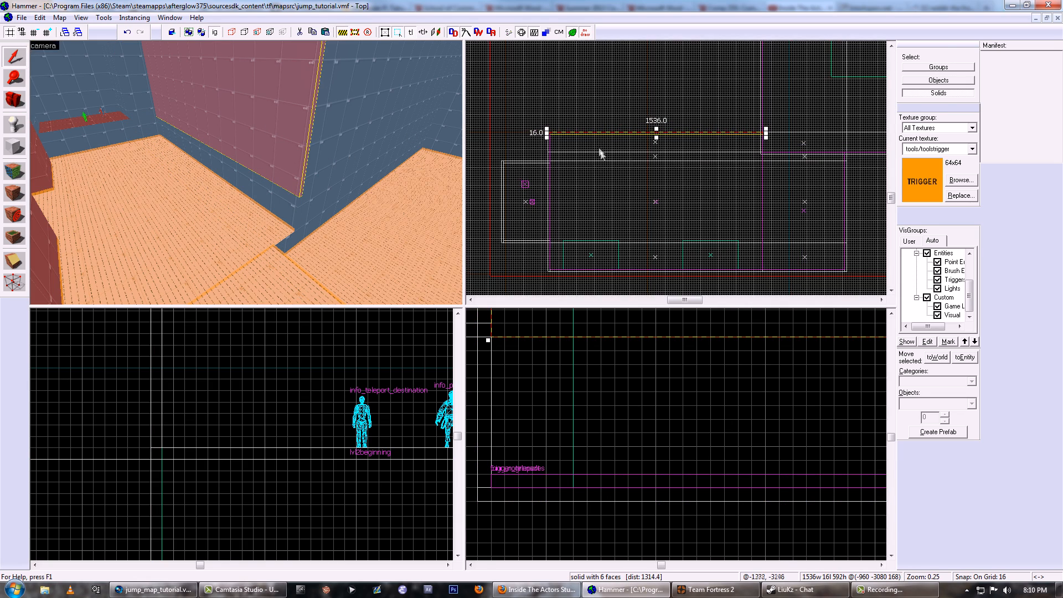
{"action": "left_click_drag", "start_coordinate": [535, 132], "coordinate": [535, 138]}
{"action": "left_click", "coordinate": [15, 171]}
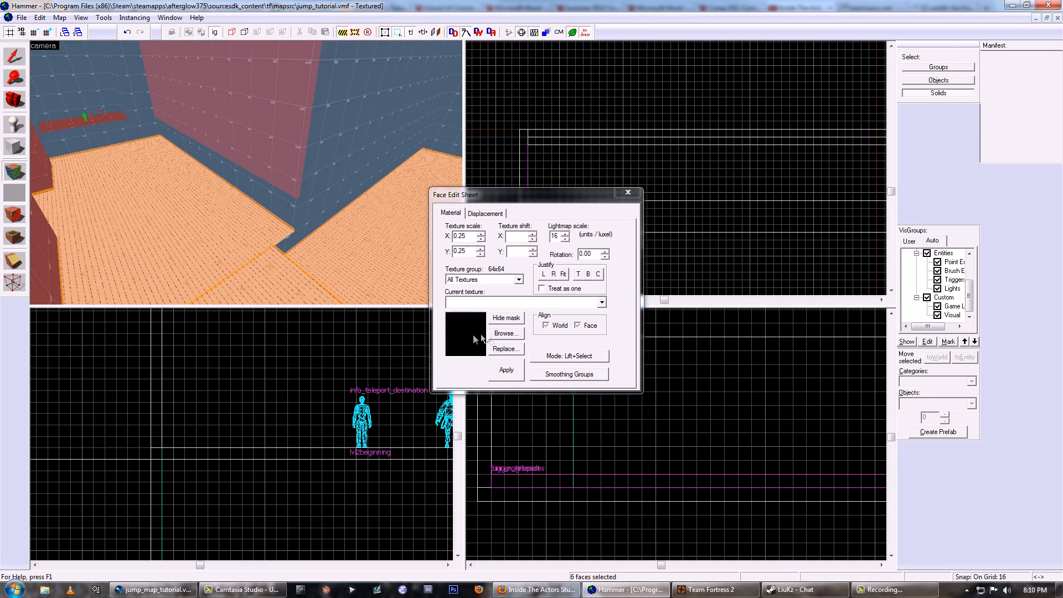
{"action": "left_click", "coordinate": [507, 370]}
- Stretch the wall trigger brush vertically so it covers the wall down to the floor trigger
{"action": "left_click", "coordinate": [15, 57]}
{"action": "scroll", "coordinate": [676, 432], "scroll_direction": "down", "scroll_amount": 11}
{"action": "left_click_drag", "start_coordinate": [741, 407], "coordinate": [741, 336]}
{"action": "scroll", "coordinate": [665, 448], "scroll_direction": "up", "scroll_amount": 4}
{"action": "left_click_drag", "start_coordinate": [638, 446], "coordinate": [638, 476]}
- Add a trigger brush 16 units thick and 1824 units high along the wall beside the start alcove
{"action": "key", "text": "shift+b"}
{"action": "left_click_drag", "start_coordinate": [581, 105], "coordinate": [593, 253]}
{"action": "key", "text": "Return"}
{"action": "key", "text": "shift+s"}
{"action": "scroll", "coordinate": [587, 210], "scroll_direction": "up", "scroll_amount": 5}
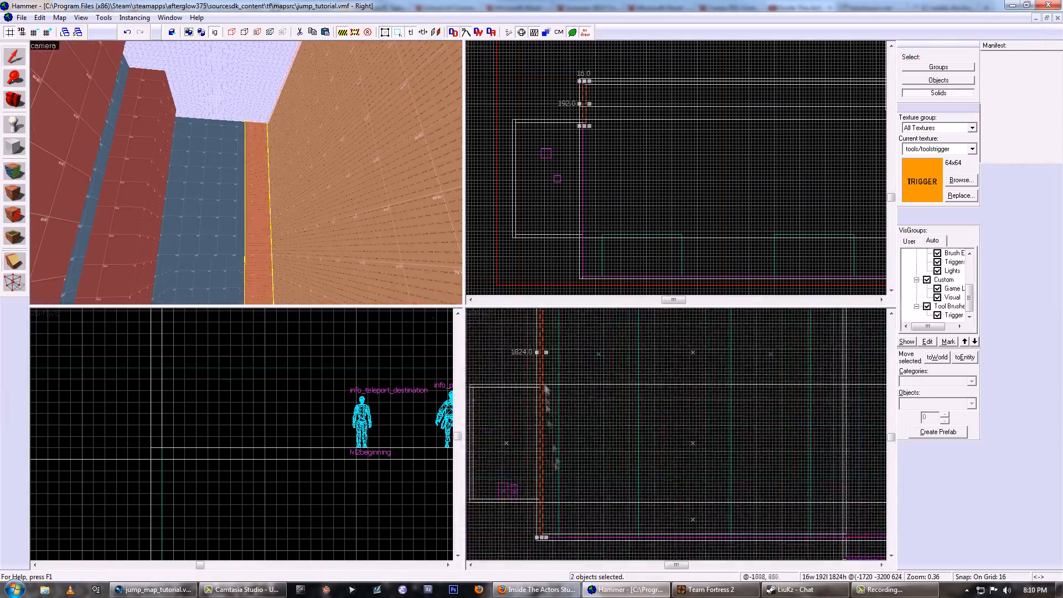
- Draw a further 1824-unit-high trigger brush against the next uncovered wall of the jump rooms
{"action": "scroll", "coordinate": [587, 211], "scroll_direction": "down", "scroll_amount": 5}
{"action": "scroll", "coordinate": [605, 87], "scroll_direction": "up", "scroll_amount": 4}
{"action": "key", "text": "shift+b"}
{"action": "left_click_drag", "start_coordinate": [602, 81], "coordinate": [801, 257]}
{"action": "key", "text": "Return"}
{"action": "scroll", "coordinate": [697, 238], "scroll_direction": "down", "scroll_amount": 4}
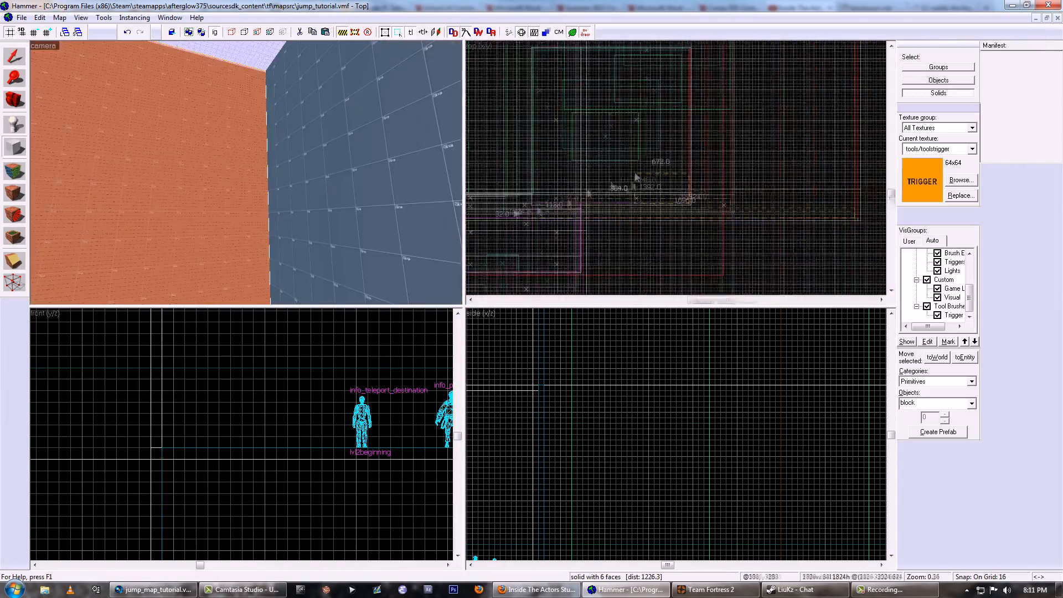
{"action": "key", "text": "shift+s"}
{"action": "scroll", "coordinate": [698, 238], "scroll_direction": "up", "scroll_amount": 5}
{"action": "scroll", "coordinate": [675, 431], "scroll_direction": "down", "scroll_amount": 5}
{"action": "scroll", "coordinate": [675, 432], "scroll_direction": "up", "scroll_amount": 4}
- Select the six wall trigger brushes together and open the properties for tying them to an entity
{"action": "left_click", "coordinate": [143, 188]}
{"action": "scroll", "coordinate": [641, 210], "scroll_direction": "down", "scroll_amount": 5}
{"action": "scroll", "coordinate": [641, 211], "scroll_direction": "up", "scroll_amount": 4}
{"action": "key", "text": "ctrl+t"}
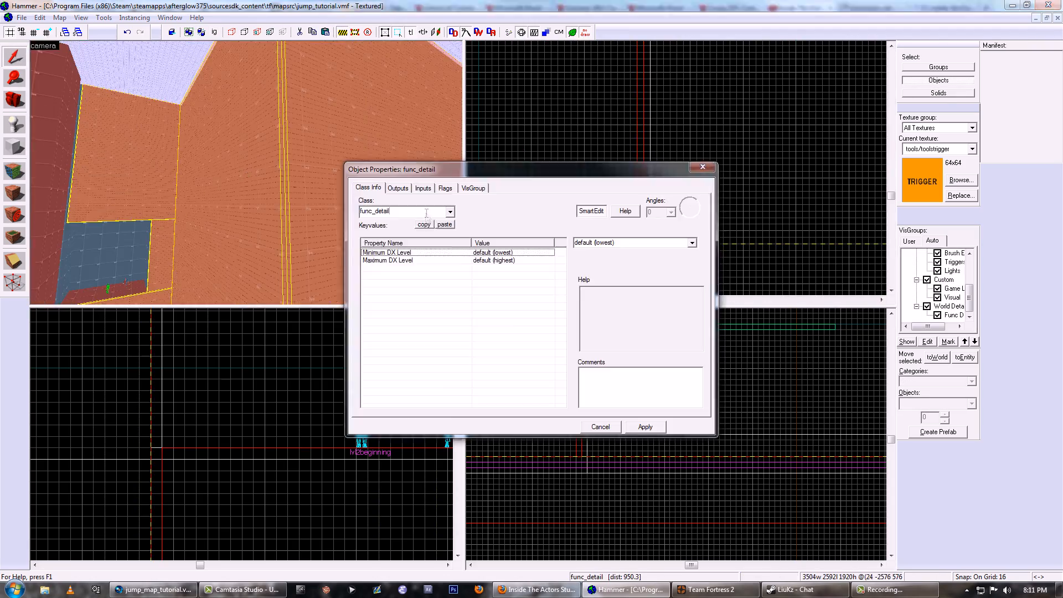
{"action": "left_click", "coordinate": [729, 169]}
- Examine how the wall trigger brushes cover the walls of the connected jump rooms
{"action": "key", "text": "z"}
{"action": "left_click", "coordinate": [246, 173], "text": "ctrl"}
{"action": "left_click", "coordinate": [246, 172], "text": "ctrl"}
{"action": "left_click", "coordinate": [247, 172], "text": "ctrl"}
{"action": "key", "text": "z"}
{"action": "left_click", "coordinate": [211, 165], "text": "ctrl"}
{"action": "key", "text": "z"}
- Tie the six selected wall trigger brushes to a func_nogrenades entity and apply its properties
{"action": "key", "text": "z"}
{"action": "left_click", "coordinate": [203, 176], "text": "ctrl"}
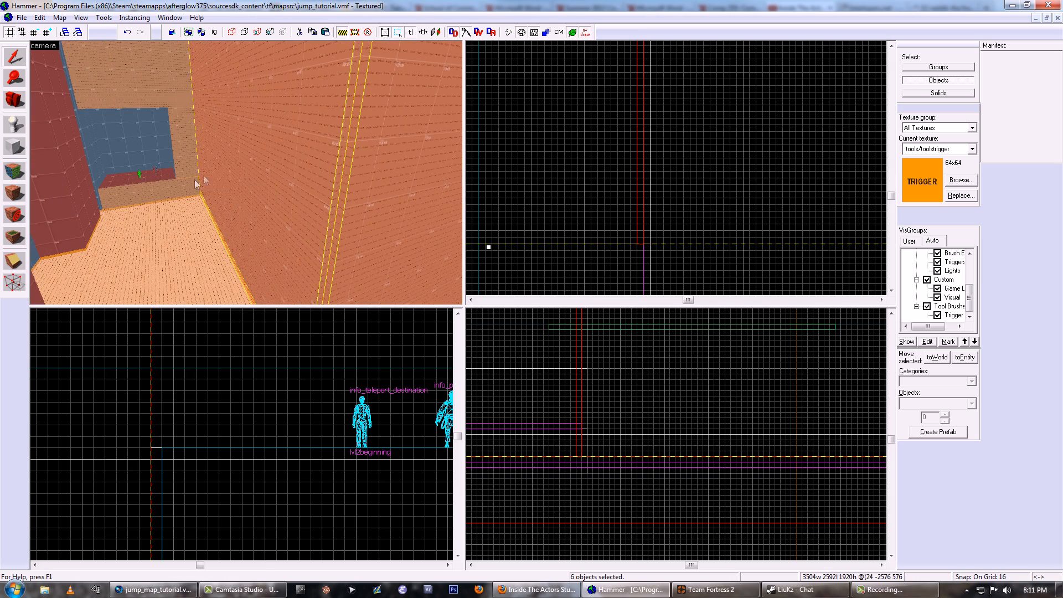
{"action": "key", "text": "z"}
{"action": "key", "text": "ctrl+t"}
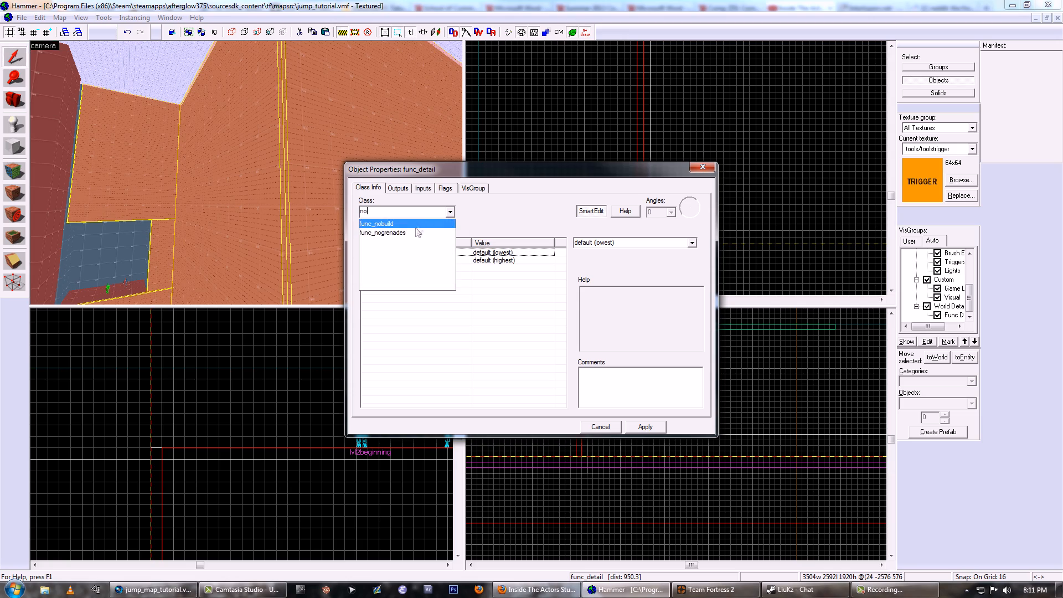
{"action": "left_click", "coordinate": [414, 232]}
{"action": "left_click", "coordinate": [647, 428]}
{"action": "left_click", "coordinate": [615, 428]}
- Duplicate the 400 by 208 unit red wall pillar and place the copy directly beside the original
{"action": "key", "text": "z"}
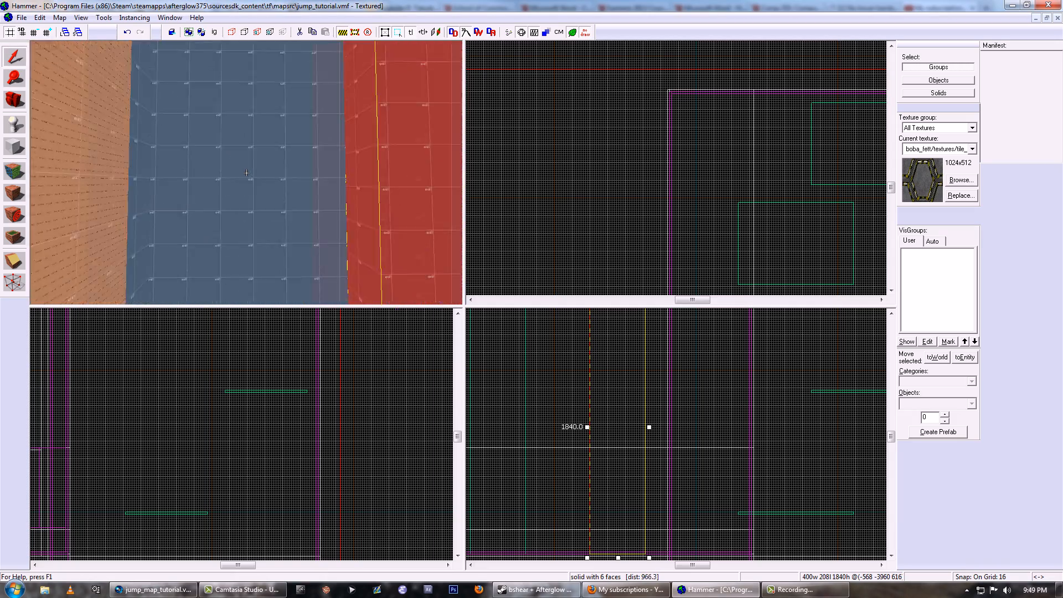
{"action": "key", "text": "z"}
{"action": "scroll", "coordinate": [692, 175], "scroll_direction": "down", "scroll_amount": 8}
{"action": "scroll", "coordinate": [692, 175], "scroll_direction": "up", "scroll_amount": 10}
{"action": "left_click_drag", "start_coordinate": [584, 198], "coordinate": [700, 196]}
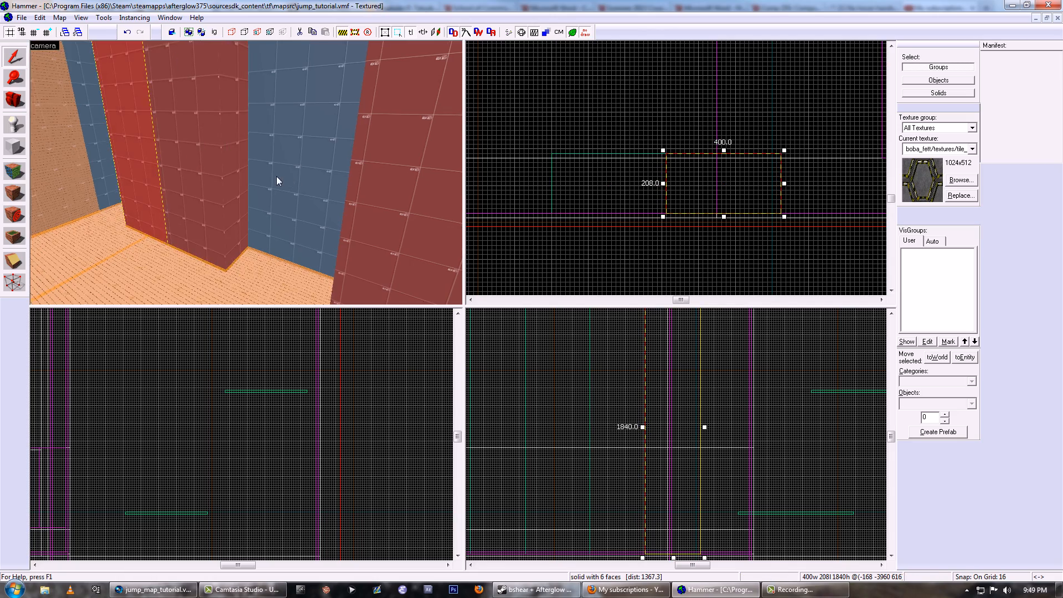
- Position and stretch tool-textured brushes 208 units deep and 1840 units high to fill the gaps between the wall pillars
{"action": "key", "text": "z"}
{"action": "key", "text": "w"}
{"action": "key", "text": "z"}
{"action": "scroll", "coordinate": [662, 206], "scroll_direction": "down", "scroll_amount": 3}
{"action": "left_click_drag", "start_coordinate": [715, 193], "coordinate": [776, 191]}
{"action": "middle_click_drag", "start_coordinate": [698, 197], "coordinate": [770, 215]}
{"action": "left_click_drag", "start_coordinate": [757, 216], "coordinate": [598, 217]}
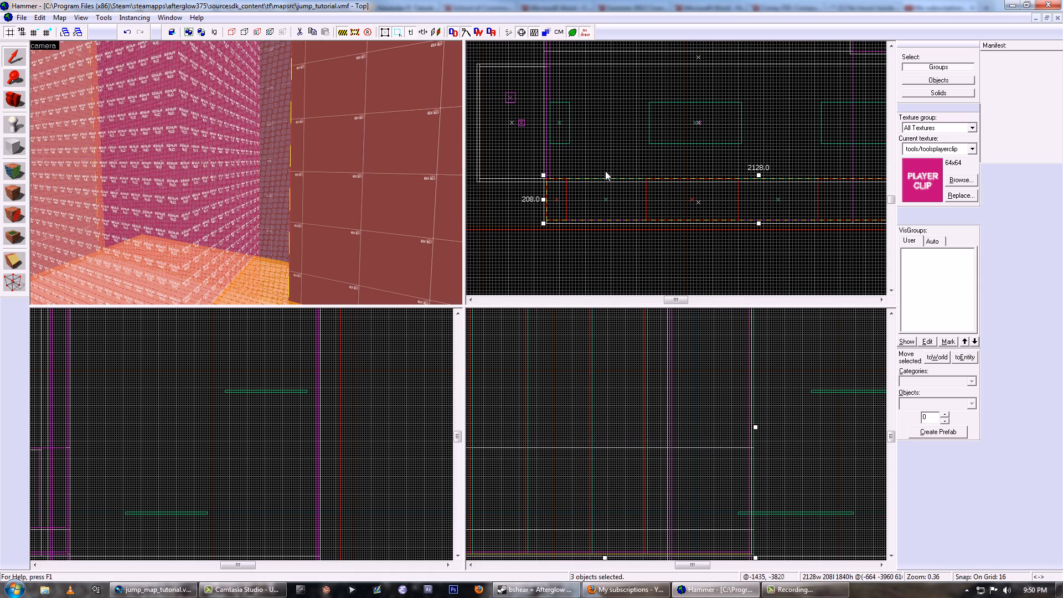
- Tie the brushes filling the pillar gaps to a brush entity, choose its class, and apply the properties
{"action": "key", "text": "ctrl+t"}
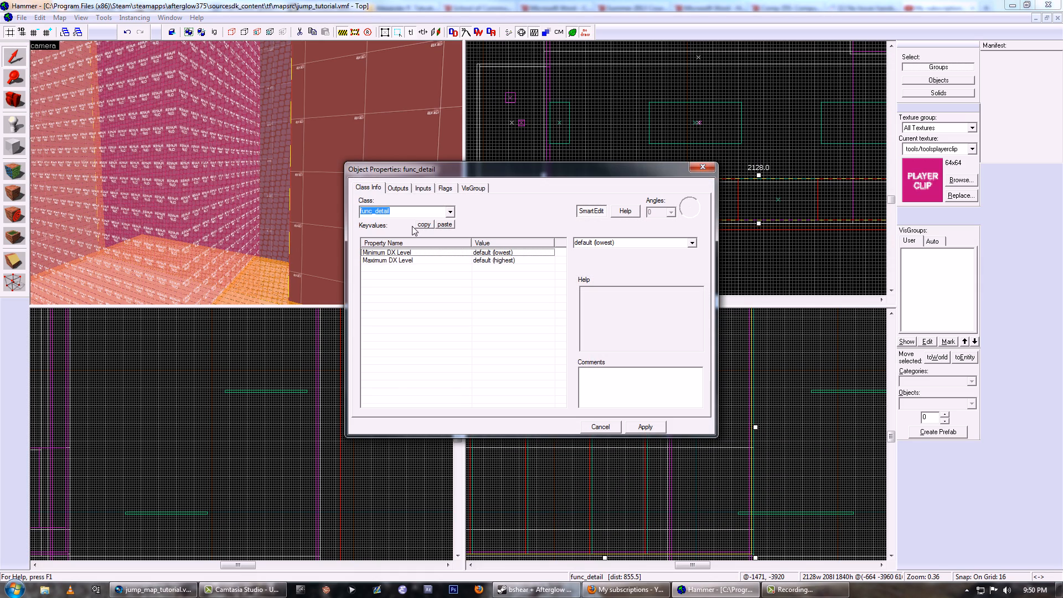
{"action": "left_click", "coordinate": [410, 223]}
{"action": "left_click", "coordinate": [633, 425]}
{"action": "left_click", "coordinate": [604, 427]}
- Move the three brushes along the pillar wall out into the room and back, inspecting the clip arrangement between the pillars
{"action": "left_click", "coordinate": [220, 190]}
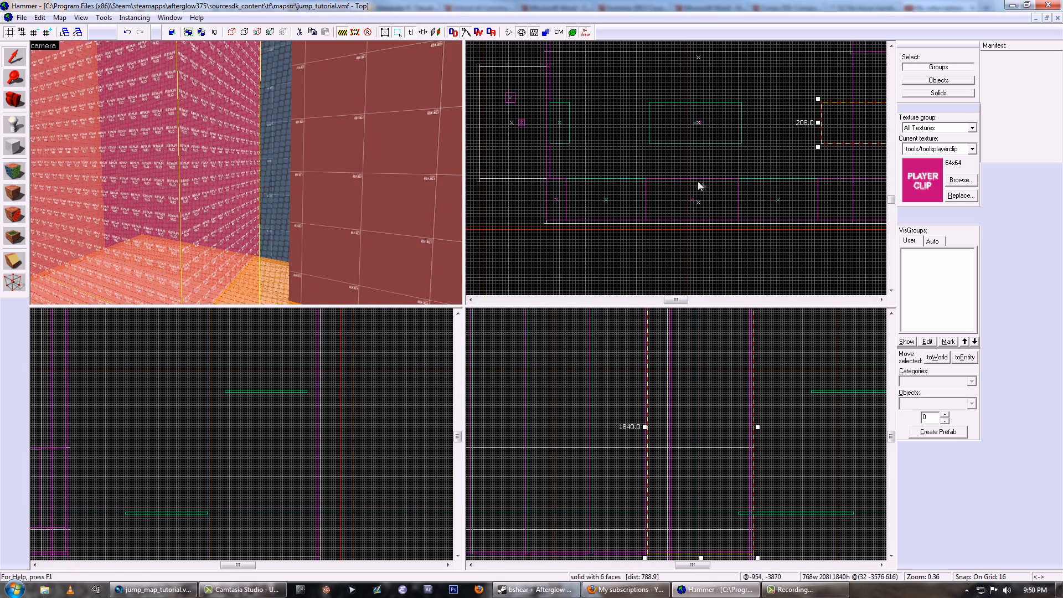
{"action": "middle_click_drag", "start_coordinate": [696, 166], "coordinate": [623, 168]}
{"action": "key", "text": "z"}
{"action": "key", "text": "z"}
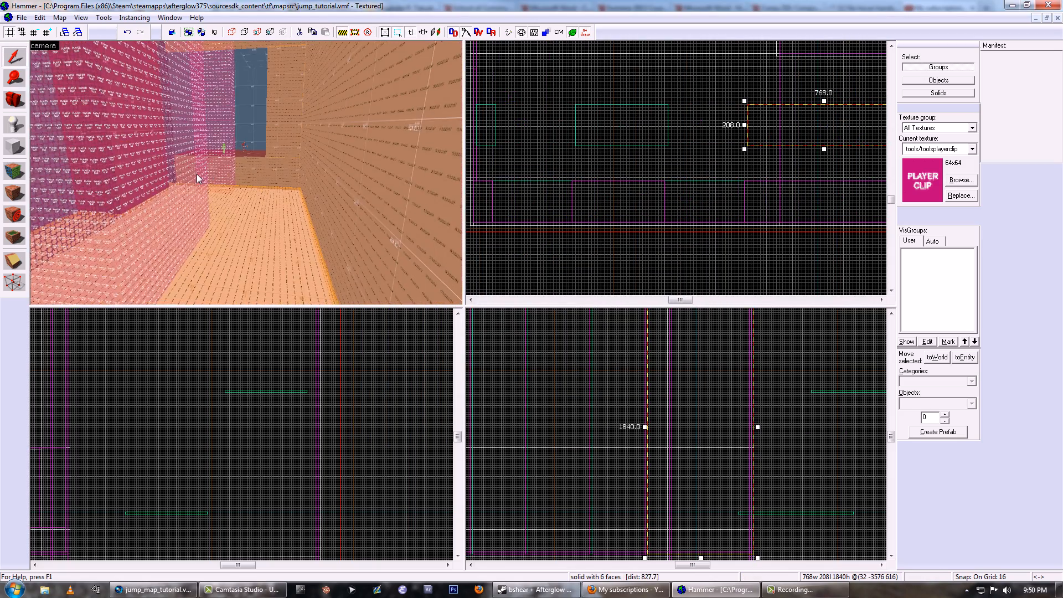
{"action": "left_click", "coordinate": [196, 174], "text": "ctrl"}
{"action": "left_click", "coordinate": [222, 171], "text": "ctrl"}
{"action": "middle_click_drag", "start_coordinate": [634, 159], "coordinate": [821, 240]}
{"action": "middle_click_drag", "start_coordinate": [714, 182], "coordinate": [708, 110]}
{"action": "left_click_drag", "start_coordinate": [681, 137], "coordinate": [679, 218]}
{"action": "key", "text": "z"}
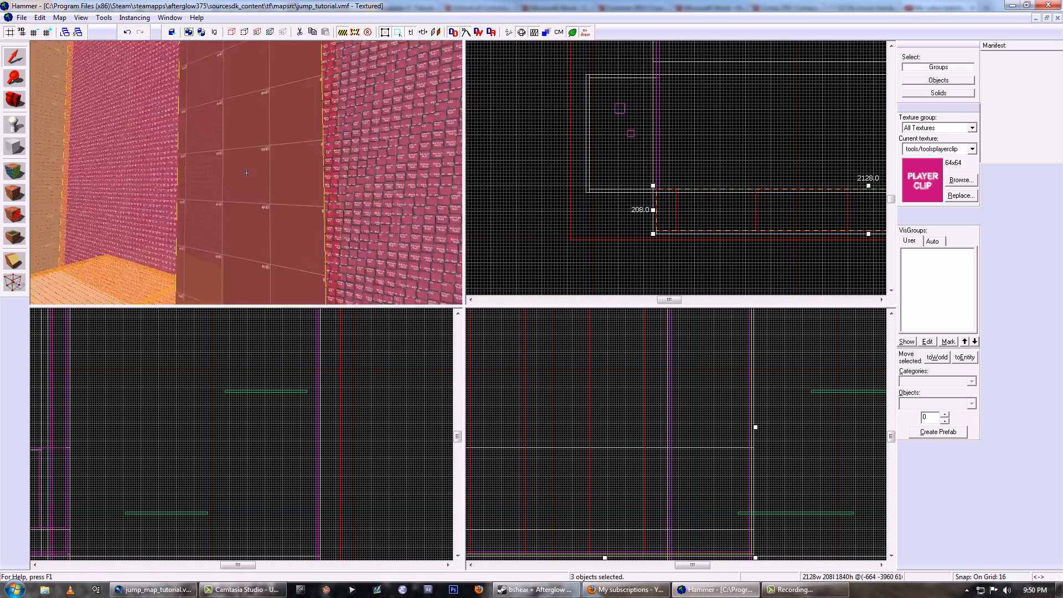
{"action": "key", "text": "s"}
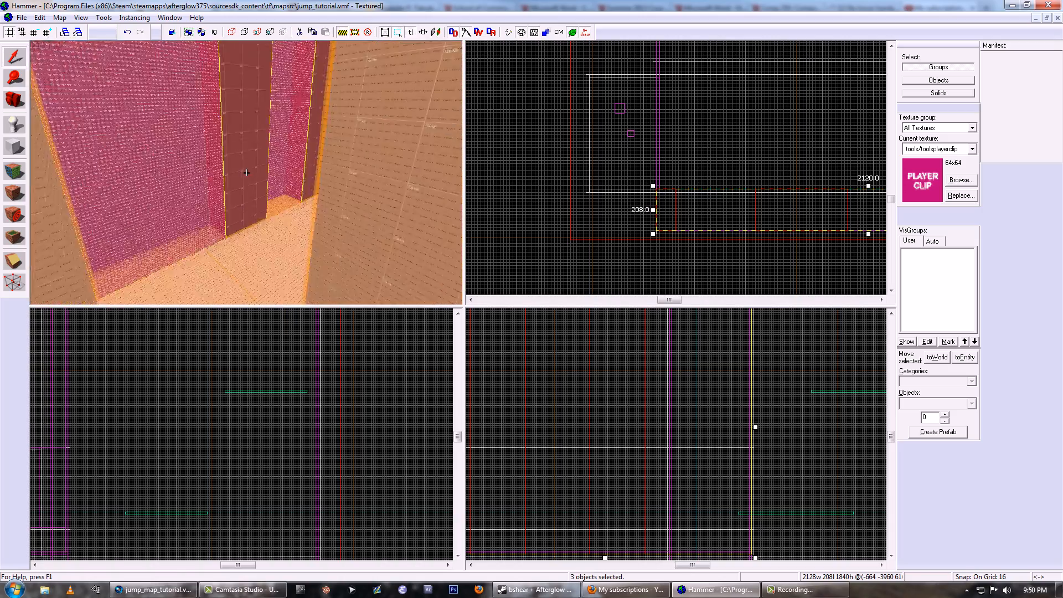
{"action": "key", "text": "s"}
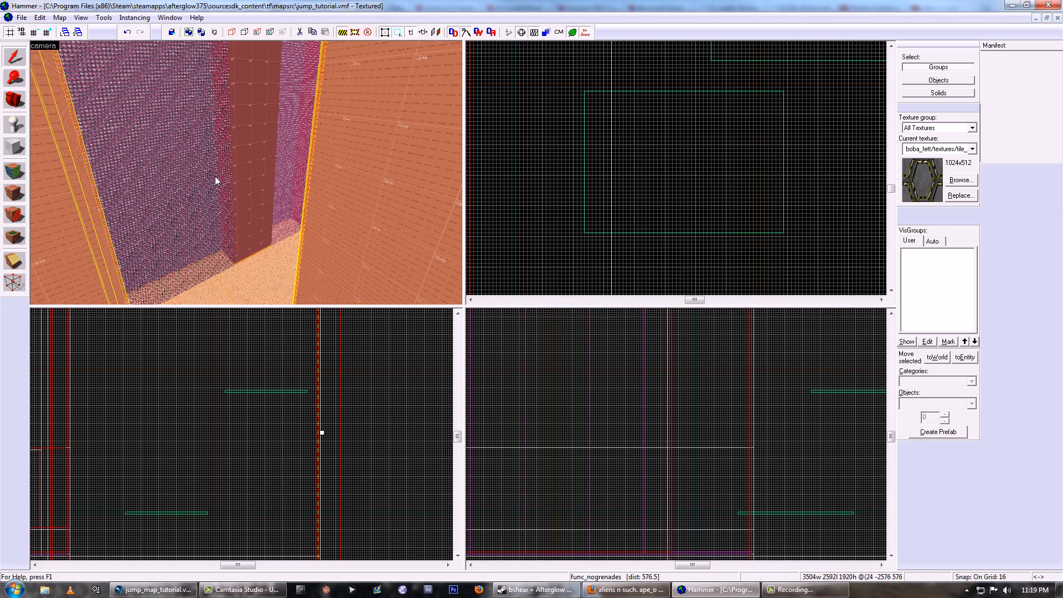
- Select the lower red platform and raise the grid snap to 512 units
{"action": "key", "text": "z"}
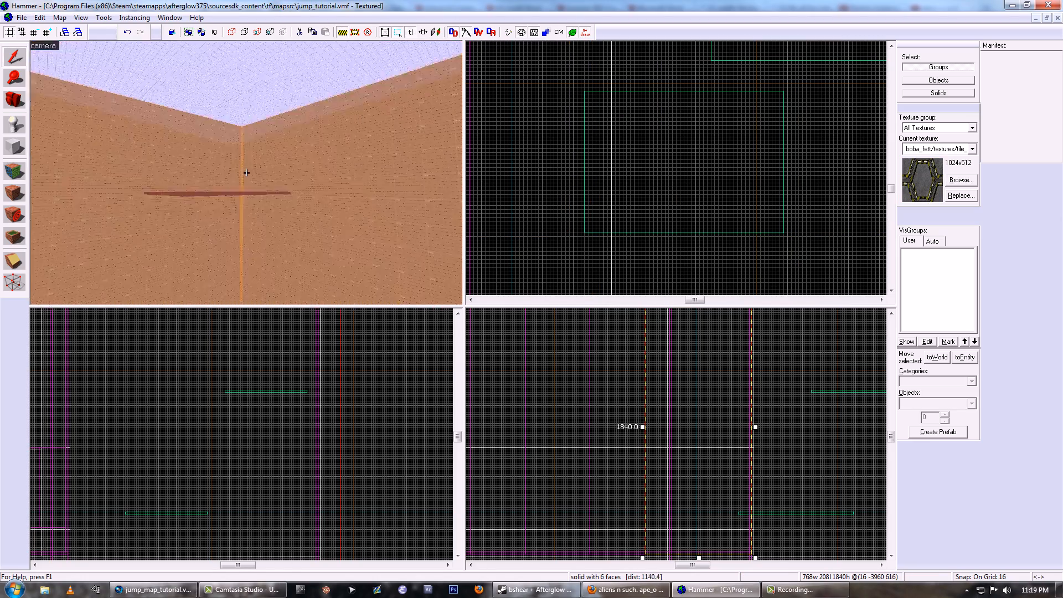
{"action": "left_click", "coordinate": [247, 173]}
{"action": "key", "text": "z"}
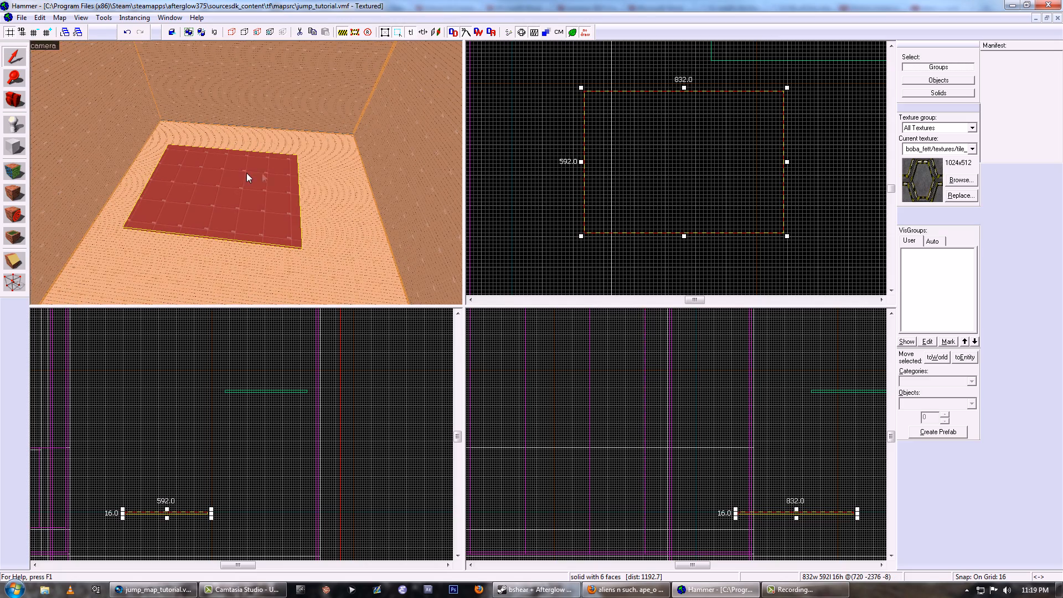
{"action": "key", "text": "bracketright"}
{"action": "key", "text": "bracketright"}
{"action": "key", "text": "bracketright"}
{"action": "key", "text": "bracketright"}
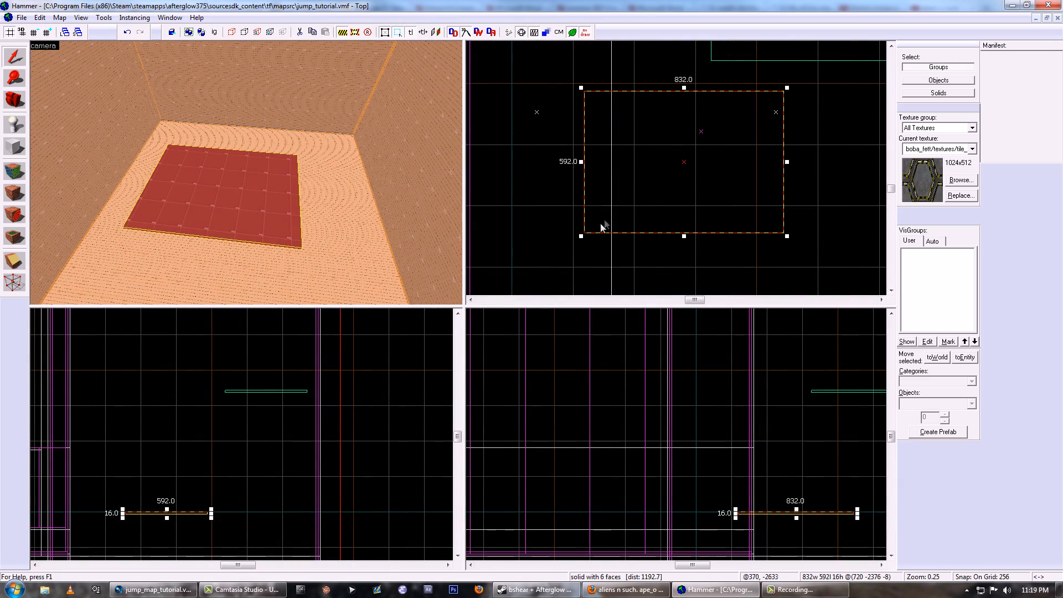
{"action": "key", "text": "bracketright"}
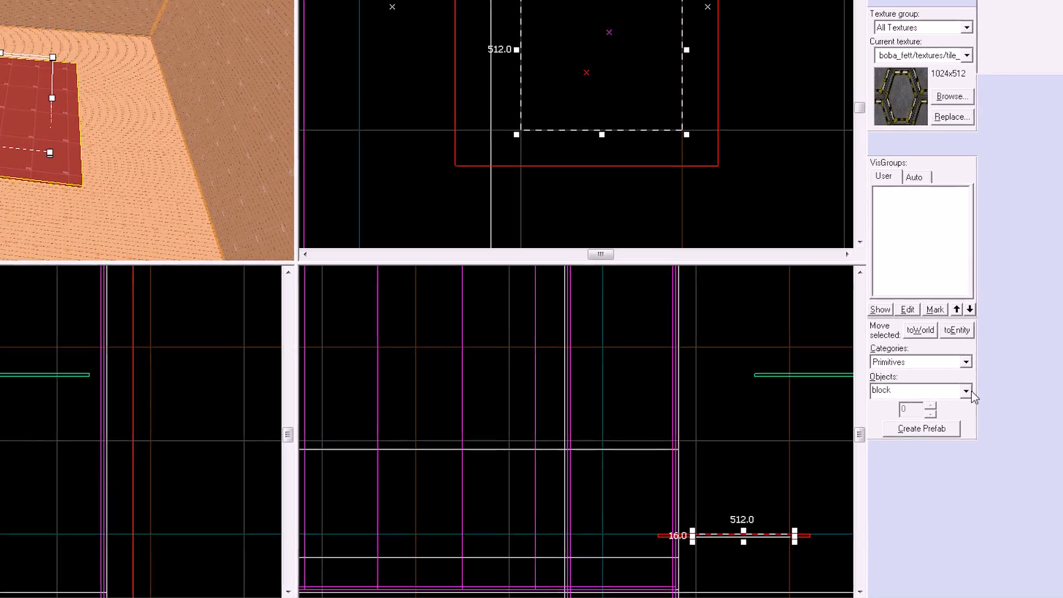
- Create a 16-sided cylinder 512 by 512 units and 16 units thick over the platform, and restore the grid snap to 16
{"action": "left_click", "coordinate": [970, 403]}
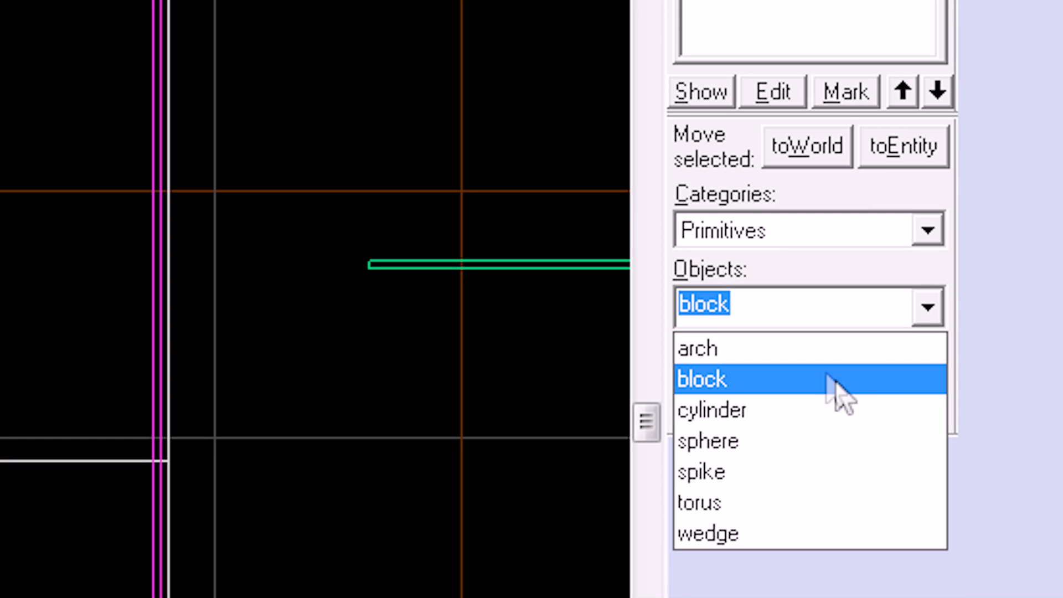
{"action": "left_click", "coordinate": [748, 411]}
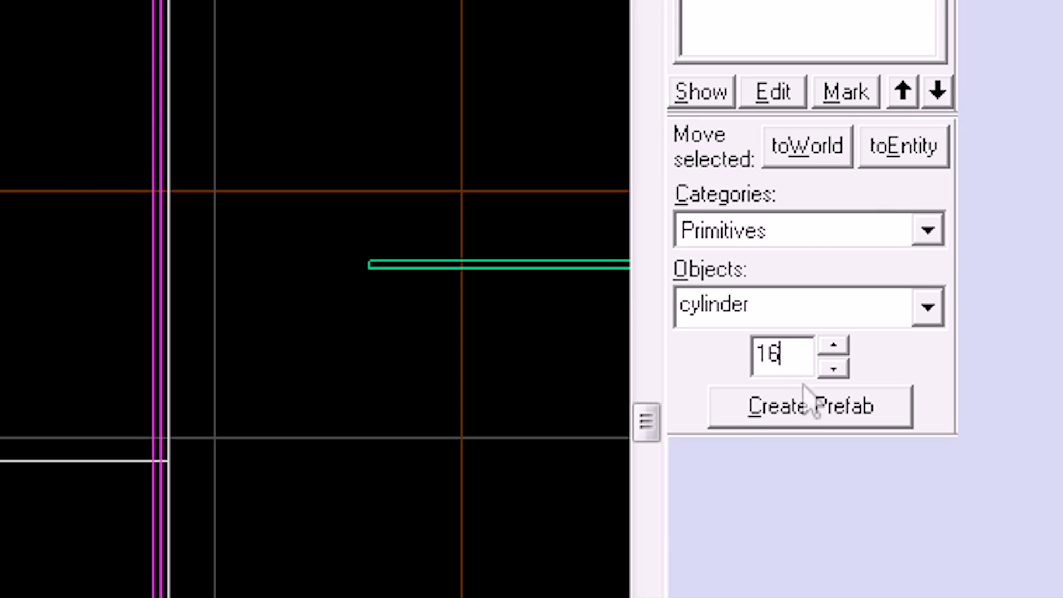
{"action": "key", "text": "Return"}
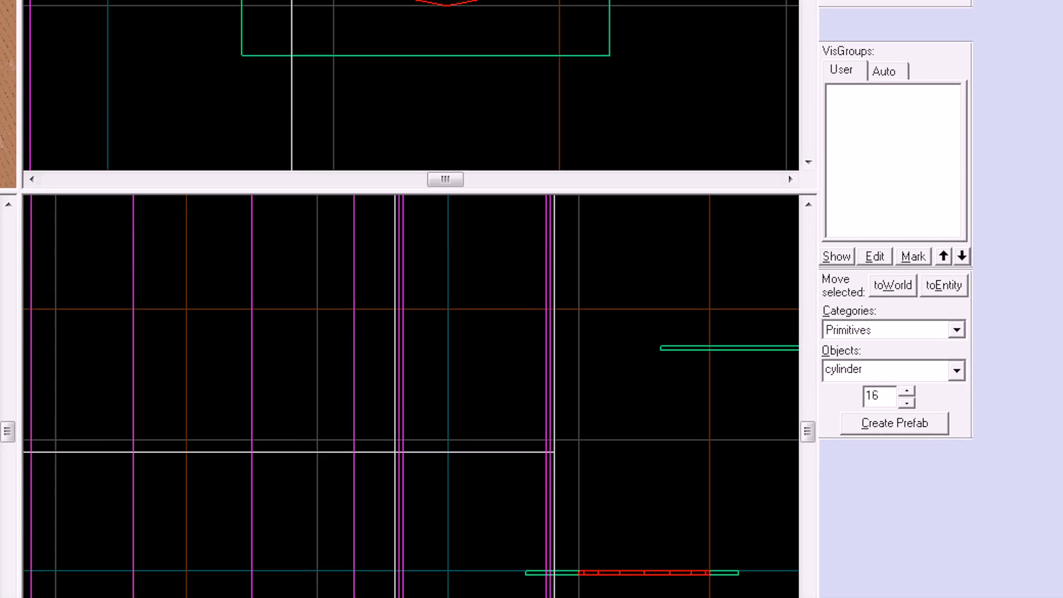
{"action": "key", "text": "shift+s"}
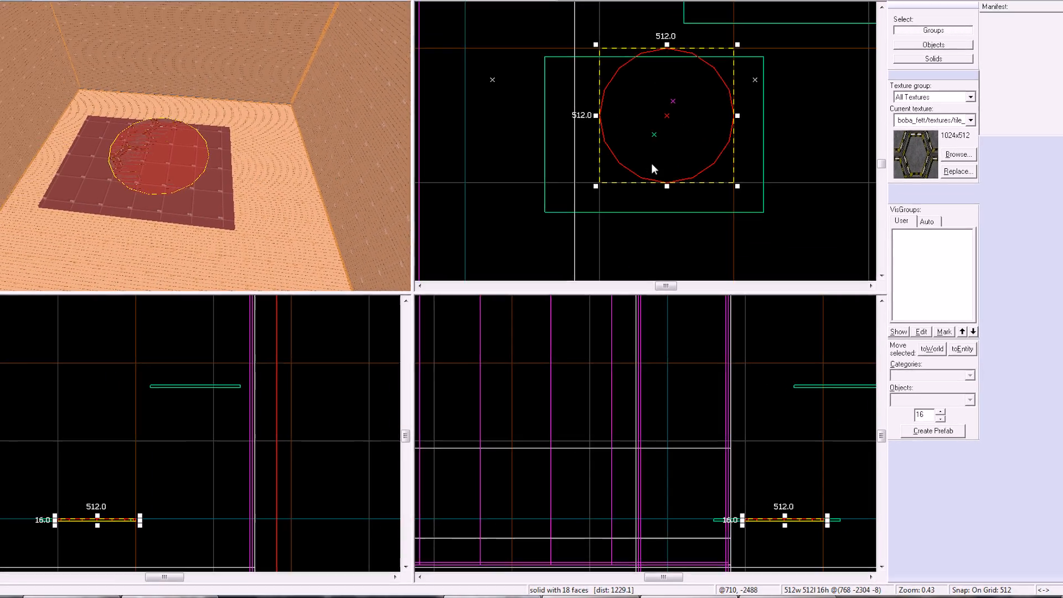
{"action": "key", "text": "Escape"}
{"action": "key", "text": "bracketleft"}
{"action": "key", "text": "bracketleft"}
{"action": "key", "text": "bracketleft"}
{"action": "key", "text": "bracketleft"}
{"action": "key", "text": "bracketleft"}
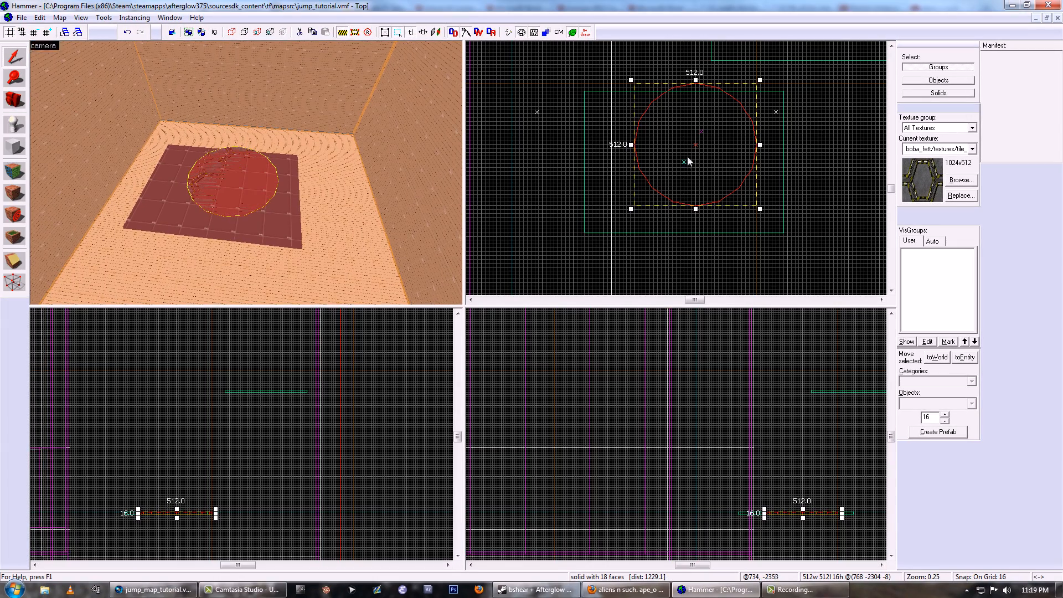
- Move the flat cylinder toward the middle of the rectangular red platform and check its placement
{"action": "left_click_drag", "start_coordinate": [687, 157], "coordinate": [666, 178]}
{"action": "key", "text": "z"}
{"action": "key", "text": "w"}
{"action": "key", "text": "z"}
- Apply the customdev/dev_measurewall01red texture to all faces of the cylinder, picking it from the used textures
{"action": "key", "text": "shift+a"}
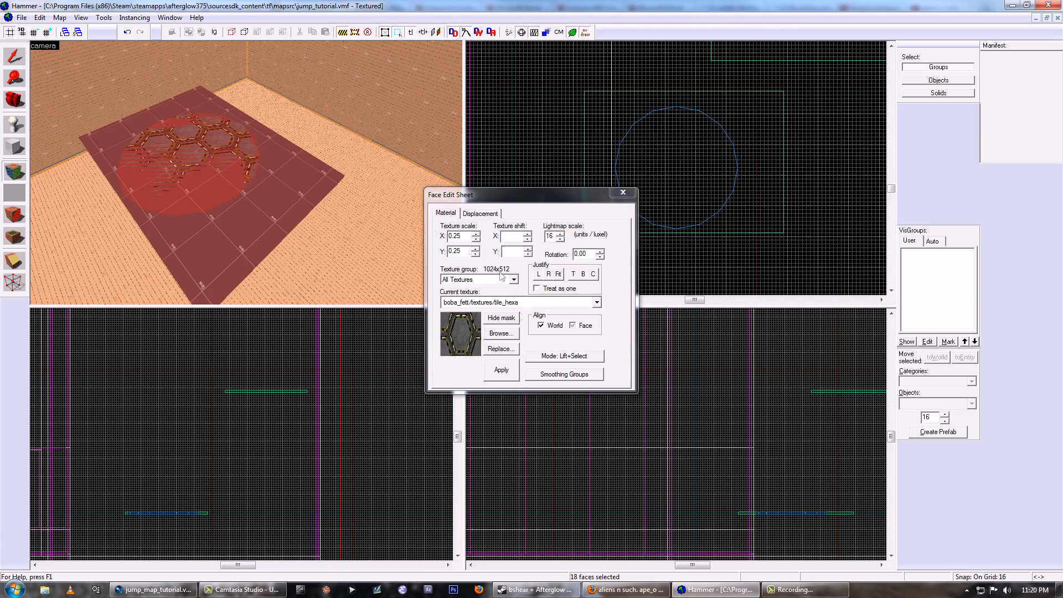
{"action": "left_click", "coordinate": [505, 333]}
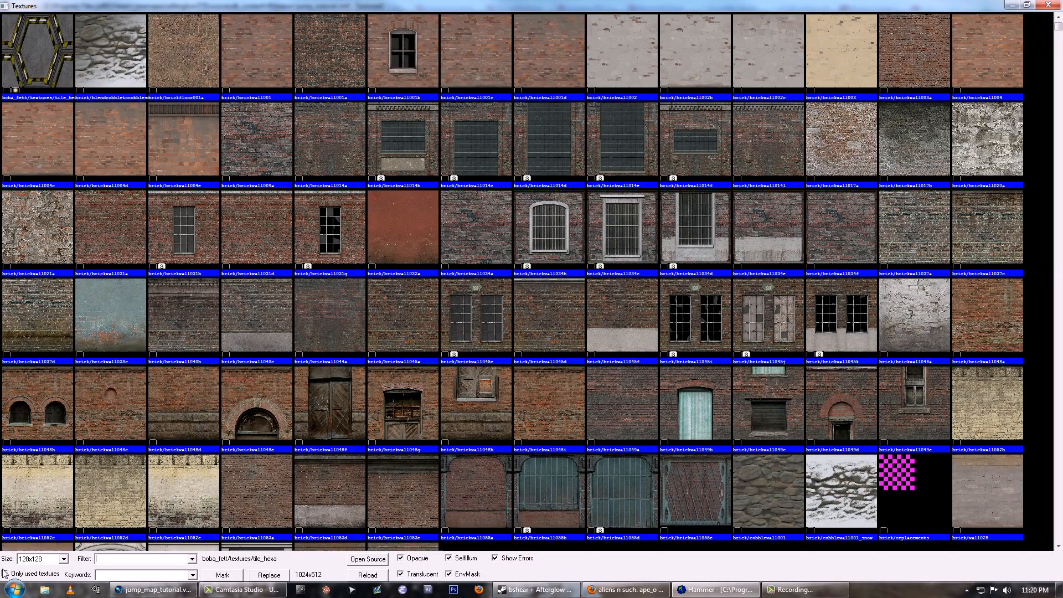
{"action": "left_click", "coordinate": [5, 574]}
{"action": "double_click", "coordinate": [207, 52]}
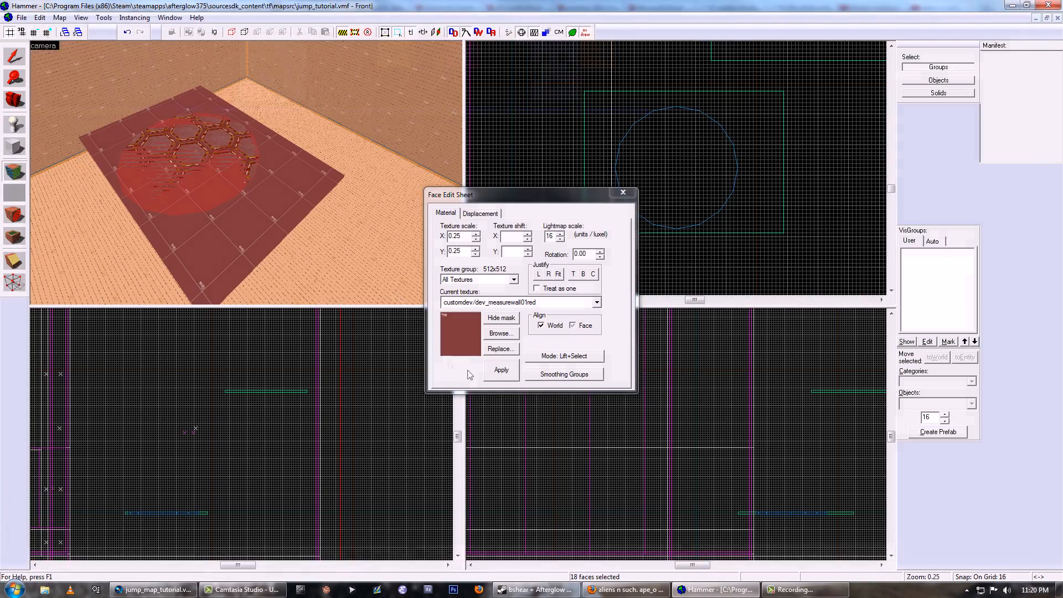
{"action": "key", "text": "shift+a"}
- Delete the rectangular red platform beneath the cylinder and select the round platform that replaces it
{"action": "left_click", "coordinate": [204, 219]}
{"action": "left_click", "coordinate": [203, 219]}
{"action": "key", "text": "Delete"}
{"action": "left_click", "coordinate": [198, 191]}
{"action": "key", "text": "z"}
{"action": "key", "text": "w"}
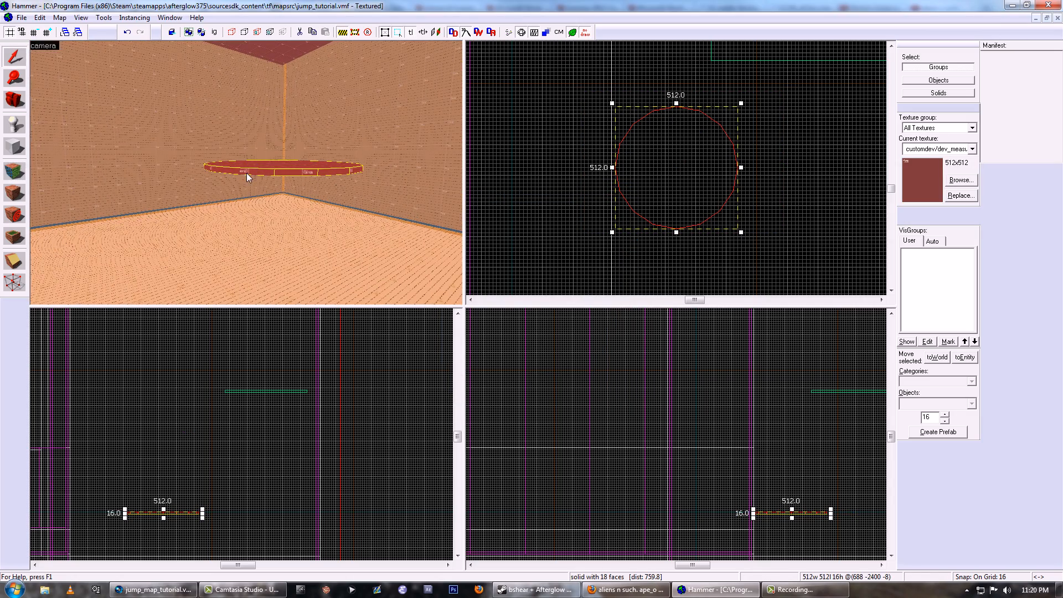
{"action": "scroll", "coordinate": [673, 167], "scroll_direction": "down", "scroll_amount": 3}
{"action": "left_click", "coordinate": [634, 184]}
{"action": "scroll", "coordinate": [609, 193], "scroll_direction": "up", "scroll_amount": 9}
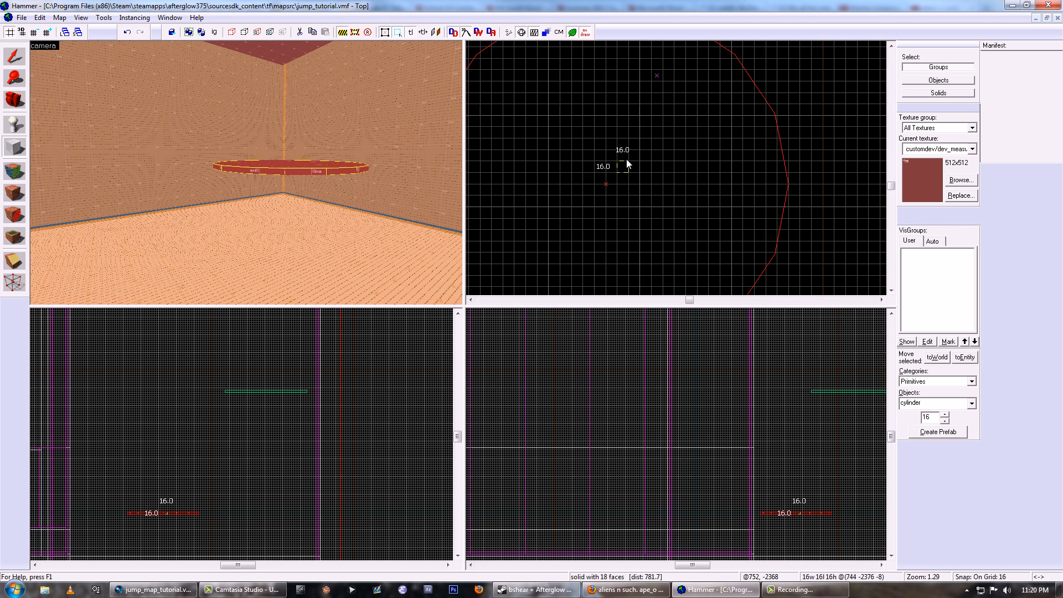
{"action": "left_click_drag", "start_coordinate": [581, 212], "coordinate": [583, 217]}
{"action": "left_click_drag", "start_coordinate": [618, 171], "coordinate": [641, 161]}
{"action": "key", "text": "Return"}
{"action": "key", "text": "shift+s"}
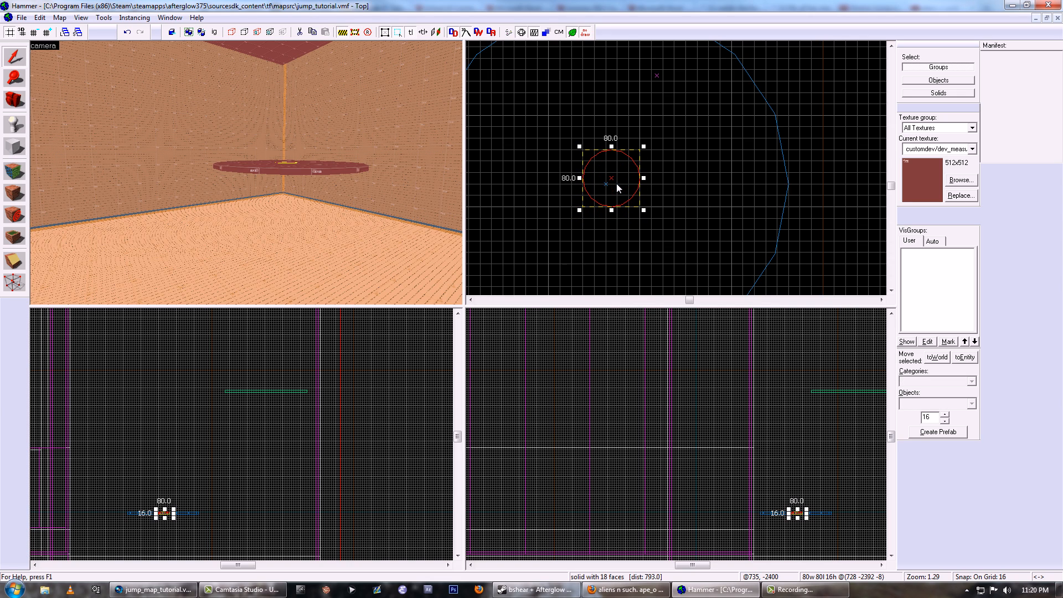
{"action": "key", "text": "Delete"}
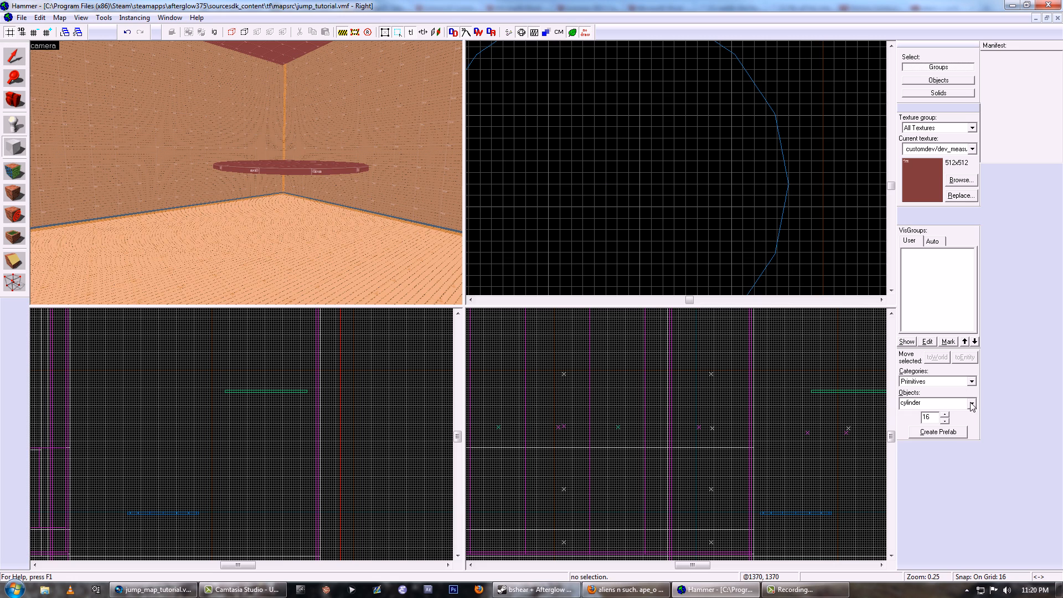
- Create a square block 112 by 112 units and 16 units thick, and centre it on the round platform
{"action": "left_click_drag", "start_coordinate": [653, 155], "coordinate": [650, 152]}
{"action": "left_click_drag", "start_coordinate": [606, 231], "coordinate": [642, 160]}
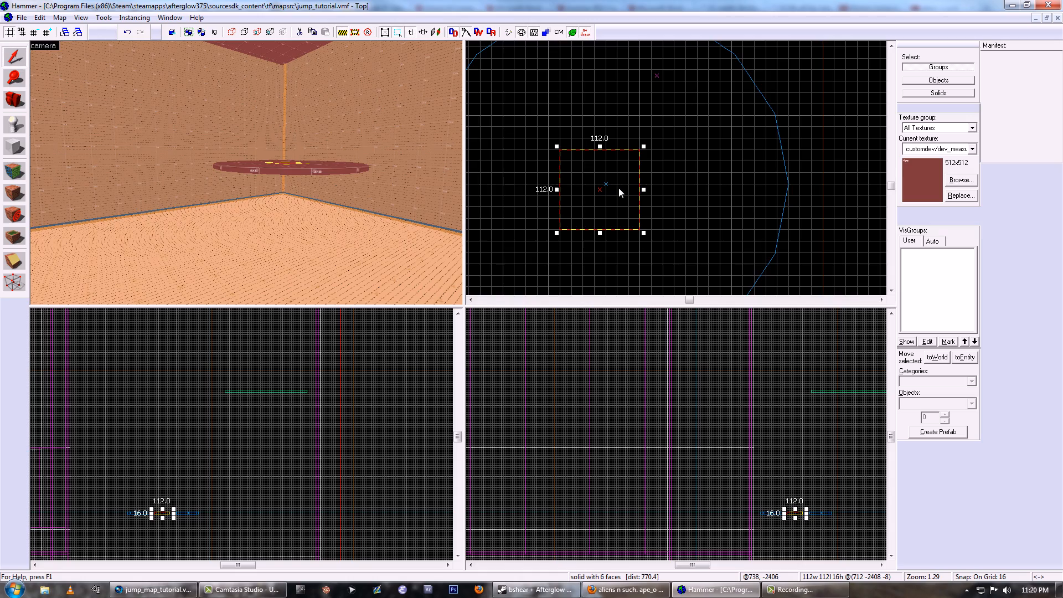
{"action": "scroll", "coordinate": [618, 187], "scroll_direction": "up", "scroll_amount": 2}
{"action": "scroll", "coordinate": [725, 406], "scroll_direction": "up", "scroll_amount": 7}
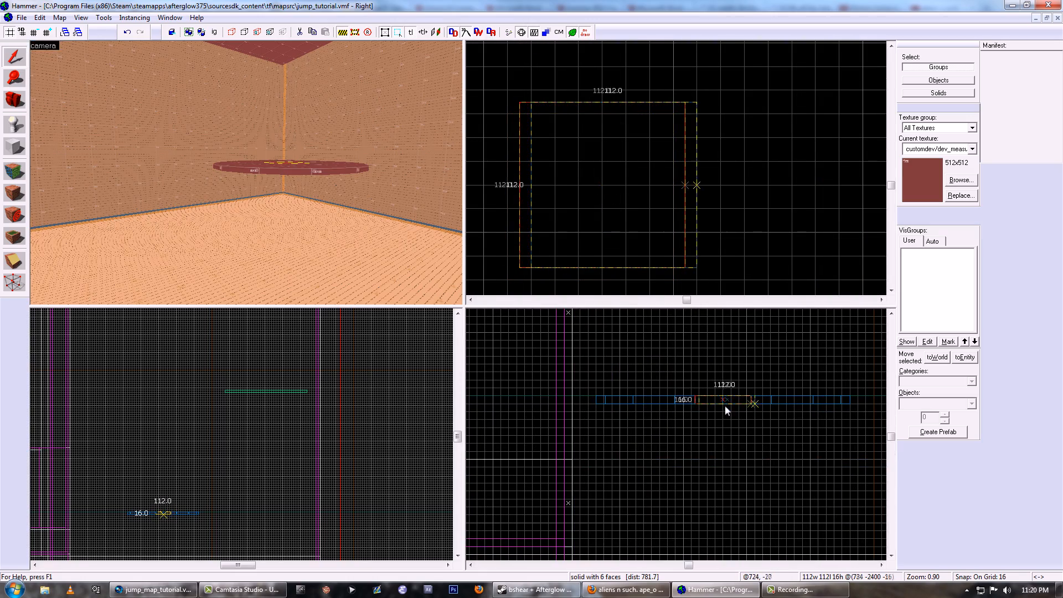
- Extend the square block down toward the floor into a 400-unit-tall pillar beneath the round platform
{"action": "scroll", "coordinate": [726, 407], "scroll_direction": "up", "scroll_amount": 4}
{"action": "left_click_drag", "start_coordinate": [726, 409], "coordinate": [715, 501]}
{"action": "scroll", "coordinate": [715, 424], "scroll_direction": "down", "scroll_amount": 11}
{"action": "scroll", "coordinate": [713, 425], "scroll_direction": "up", "scroll_amount": 4}
{"action": "scroll", "coordinate": [716, 499], "scroll_direction": "up", "scroll_amount": 5}
{"action": "key", "text": "z"}
{"action": "key", "text": "w"}
{"action": "key", "text": "s"}
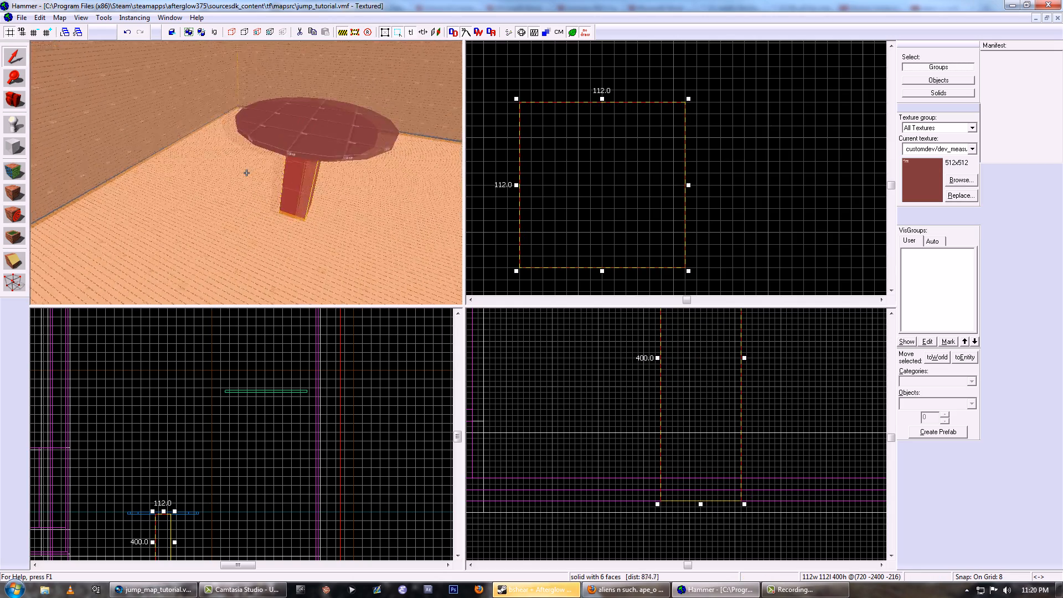
- Apply the customdev/dev_measurewall01blu texture to the pillar, picking it from the used textures
{"action": "key", "text": "d"}
{"action": "key", "text": "z"}
{"action": "key", "text": "shift+a"}
{"action": "left_click", "coordinate": [511, 336]}
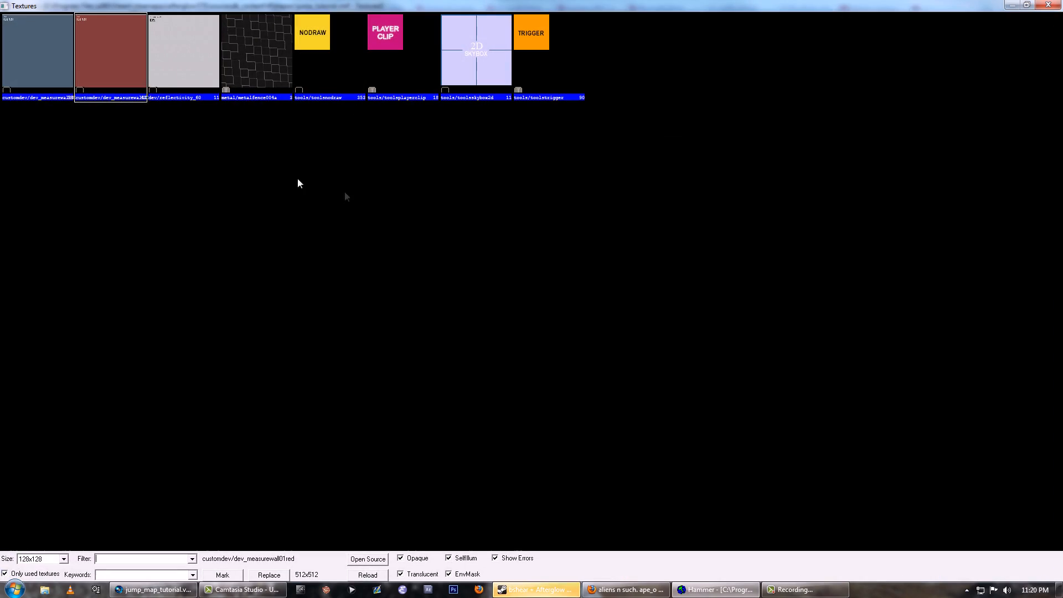
{"action": "double_click", "coordinate": [59, 65]}
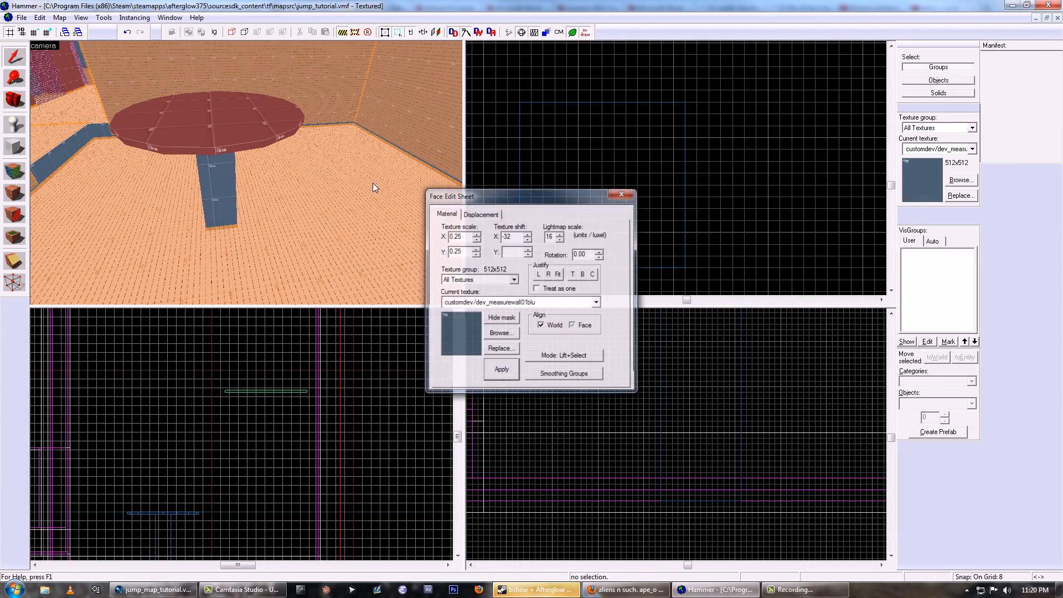
{"action": "key", "text": "shift+s"}
- Select the round platform and examine it together with its pillar from several angles
{"action": "left_click", "coordinate": [207, 166]}
{"action": "left_click", "coordinate": [185, 142]}
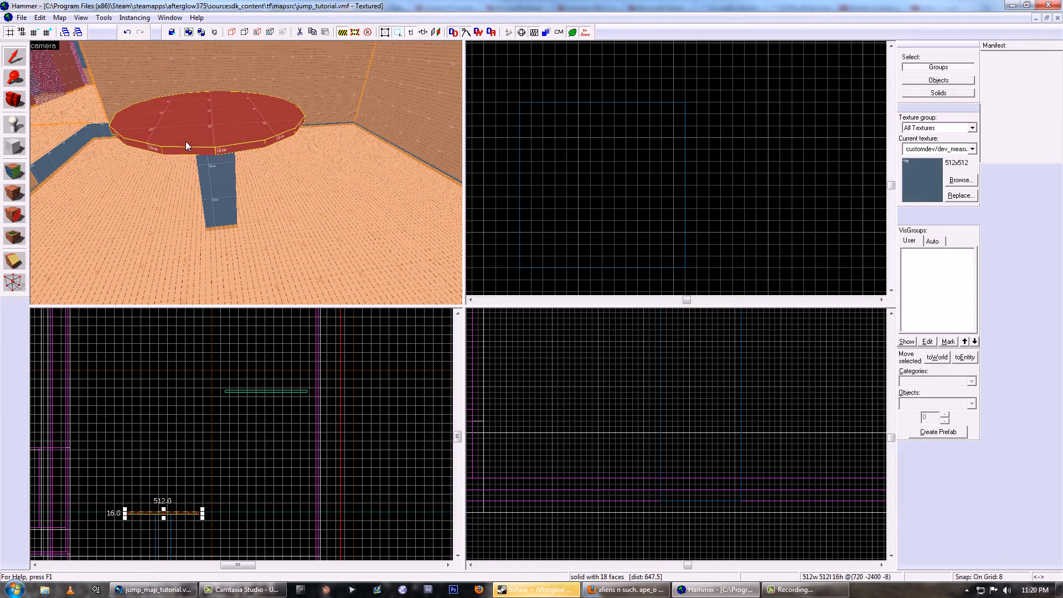
{"action": "key", "text": "z"}
{"action": "key", "text": "s"}
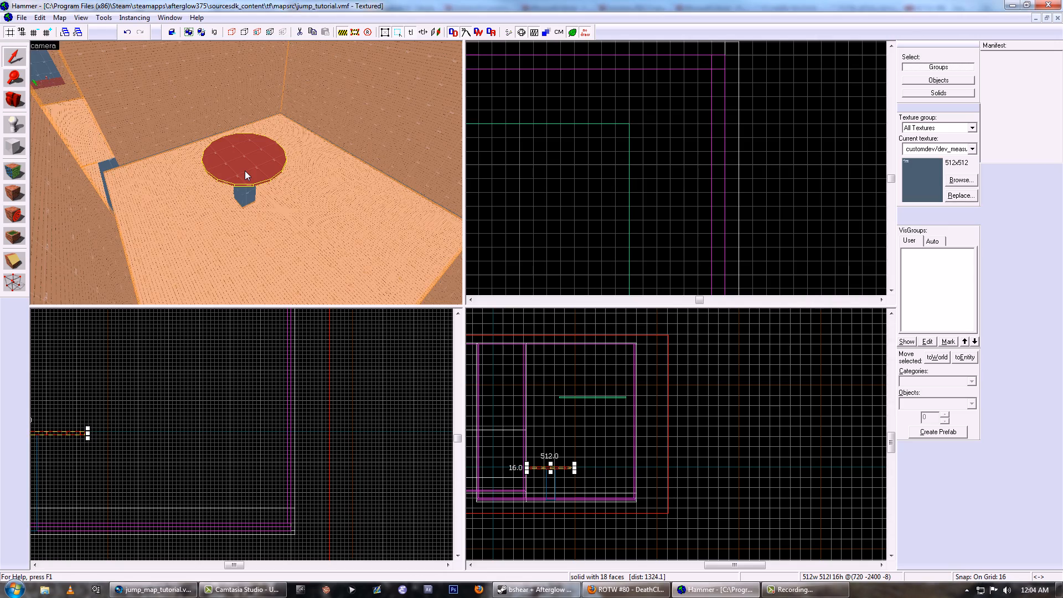
{"action": "left_click_drag", "start_coordinate": [245, 170], "coordinate": [246, 173]}
{"action": "left_click", "coordinate": [246, 173]}
{"action": "key", "text": "z"}
- Resize the red block in the room's corner, extending it down toward the floor to a height of 1392 units
{"action": "scroll", "coordinate": [583, 170], "scroll_direction": "down", "scroll_amount": 9}
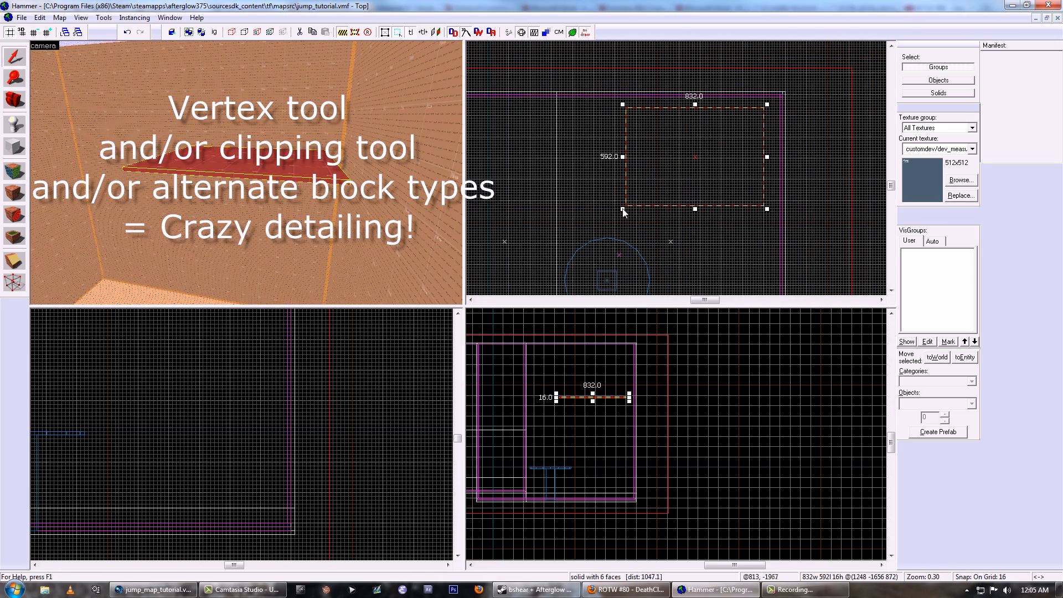
{"action": "left_click_drag", "start_coordinate": [623, 210], "coordinate": [608, 262]}
{"action": "left_click_drag", "start_coordinate": [590, 402], "coordinate": [590, 500]}
{"action": "scroll", "coordinate": [607, 101], "scroll_direction": "up", "scroll_amount": 2}
{"action": "key", "text": "shift+x"}
{"action": "left_click_drag", "start_coordinate": [606, 99], "coordinate": [693, 162]}
{"action": "scroll", "coordinate": [633, 119], "scroll_direction": "down", "scroll_amount": 3}
{"action": "scroll", "coordinate": [620, 107], "scroll_direction": "up", "scroll_amount": 4}
{"action": "key", "text": "Escape"}
{"action": "key", "text": "Escape"}
- Clip the red corner block diagonally in the top view, keeping the triangular half against the room's corner
{"action": "key", "text": "shift+x"}
{"action": "scroll", "coordinate": [646, 130], "scroll_direction": "down", "scroll_amount": 5}
{"action": "mouse_move", "coordinate": [605, 108]}
{"action": "left_mouse_down"}
{"action": "mouse_move", "coordinate": [671, 135]}
{"action": "mouse_move", "coordinate": [740, 251]}
{"action": "mouse_move", "coordinate": [726, 262]}
{"action": "left_mouse_up"}
{"action": "scroll", "coordinate": [740, 251], "scroll_direction": "up", "scroll_amount": 7}
{"action": "scroll", "coordinate": [734, 252], "scroll_direction": "down", "scroll_amount": 4}
{"action": "key", "text": "Return"}
- Rotate the triangular block 45 degrees in the top view so its long face lies parallel to the grid
{"action": "key", "text": "shift+s"}
{"action": "left_click", "coordinate": [680, 174]}
{"action": "left_click_drag", "start_coordinate": [555, 68], "coordinate": [544, 156]}
{"action": "scroll", "coordinate": [314, 420], "scroll_direction": "down", "scroll_amount": 3}
- Nudge the triangular block so its upper front edge lines up with the grid for clipping
{"action": "key", "text": "shift+x"}
{"action": "scroll", "coordinate": [243, 369], "scroll_direction": "up", "scroll_amount": 4}
{"action": "left_click_drag", "start_coordinate": [238, 361], "coordinate": [252, 375]}
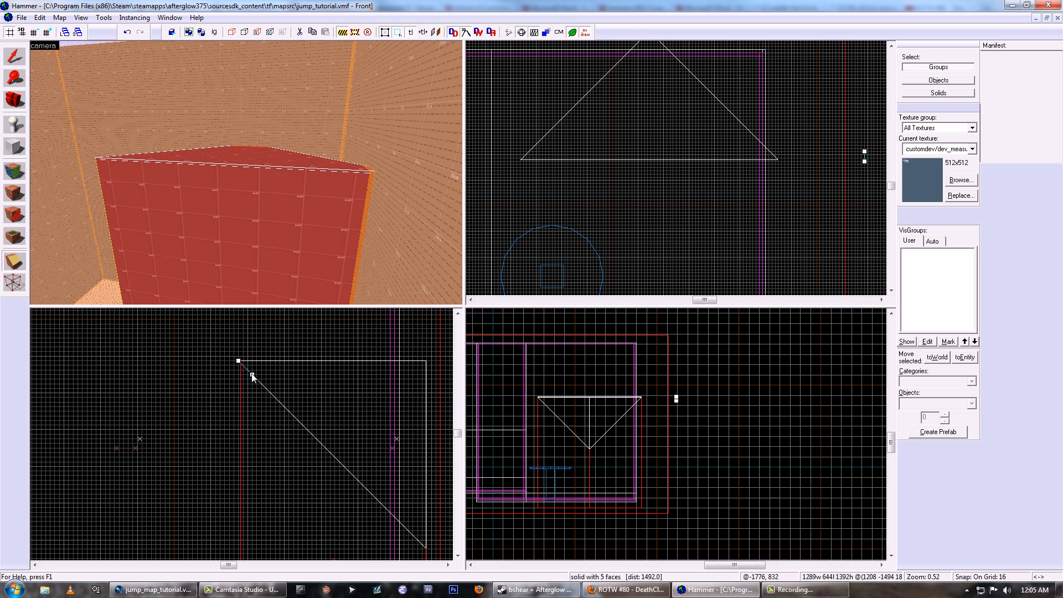
{"action": "scroll", "coordinate": [238, 372], "scroll_direction": "up", "scroll_amount": 7}
{"action": "key", "text": "shift+s"}
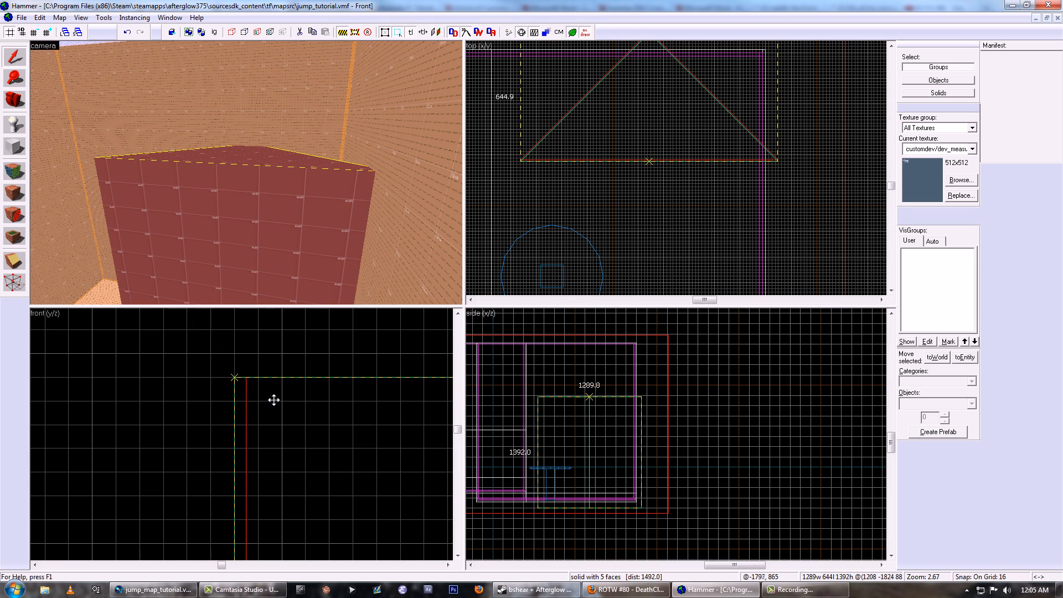
- Clip the triangular block diagonally in the front view from its upper front edge, leaving a wedge with a sloped underside
{"action": "key", "text": "shift+x"}
{"action": "left_click_drag", "start_coordinate": [237, 383], "coordinate": [280, 403]}
{"action": "scroll", "coordinate": [280, 403], "scroll_direction": "down", "scroll_amount": 15}
{"action": "left_click_drag", "start_coordinate": [256, 367], "coordinate": [331, 458]}
{"action": "scroll", "coordinate": [331, 457], "scroll_direction": "up", "scroll_amount": 3}
{"action": "key", "text": "Return"}
- Rotate the wedge back by 45 degrees in the top view and fit it into the room's corner
{"action": "key", "text": "shift+s"}
{"action": "scroll", "coordinate": [651, 152], "scroll_direction": "down", "scroll_amount": 5}
{"action": "left_click", "coordinate": [649, 155]}
{"action": "left_click_drag", "start_coordinate": [706, 103], "coordinate": [759, 146]}
{"action": "scroll", "coordinate": [670, 116], "scroll_direction": "up", "scroll_amount": 7}
{"action": "middle_click_drag", "start_coordinate": [669, 111], "coordinate": [589, 138]}
{"action": "scroll", "coordinate": [588, 138], "scroll_direction": "up", "scroll_amount": 4}
{"action": "left_click_drag", "start_coordinate": [587, 138], "coordinate": [765, 135]}
- Make the round platform's customdev/dev_measurewall01red the current texture and inspect the corner wedge's sloped face in the face edit sheet
{"action": "key", "text": "z"}
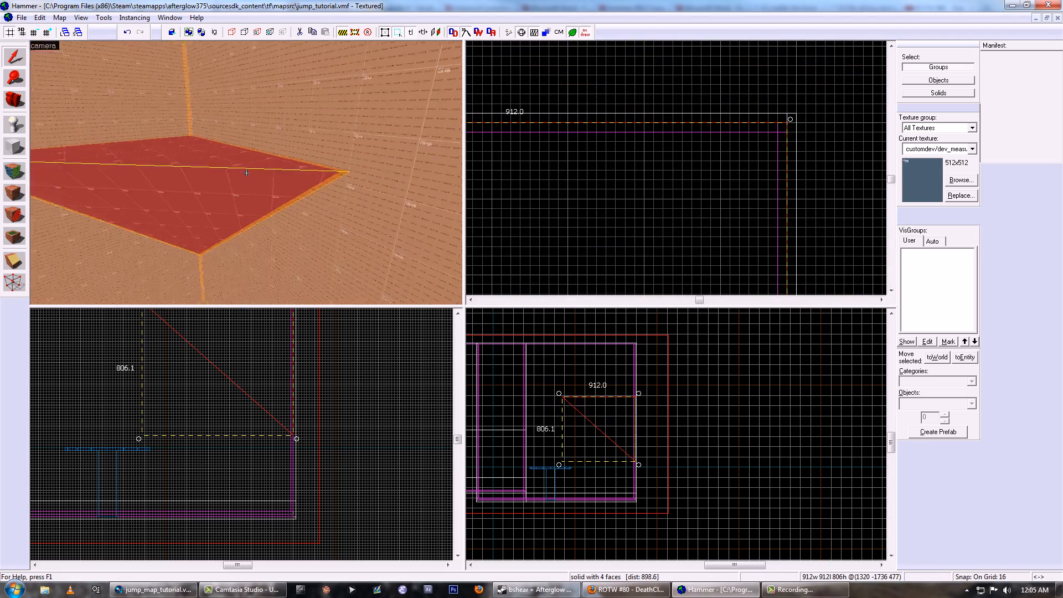
{"action": "key", "text": "s"}
{"action": "key", "text": "w"}
{"action": "key", "text": "z"}
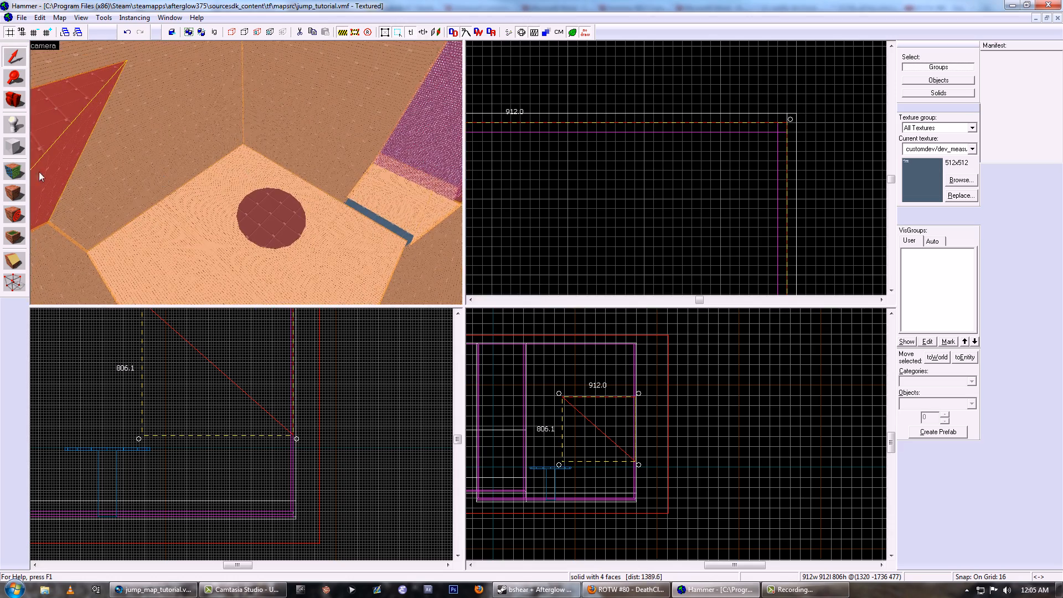
{"action": "left_click", "coordinate": [12, 171]}
{"action": "left_click", "coordinate": [282, 223]}
{"action": "key", "text": "z"}
{"action": "key", "text": "z"}
{"action": "left_click", "coordinate": [248, 173]}
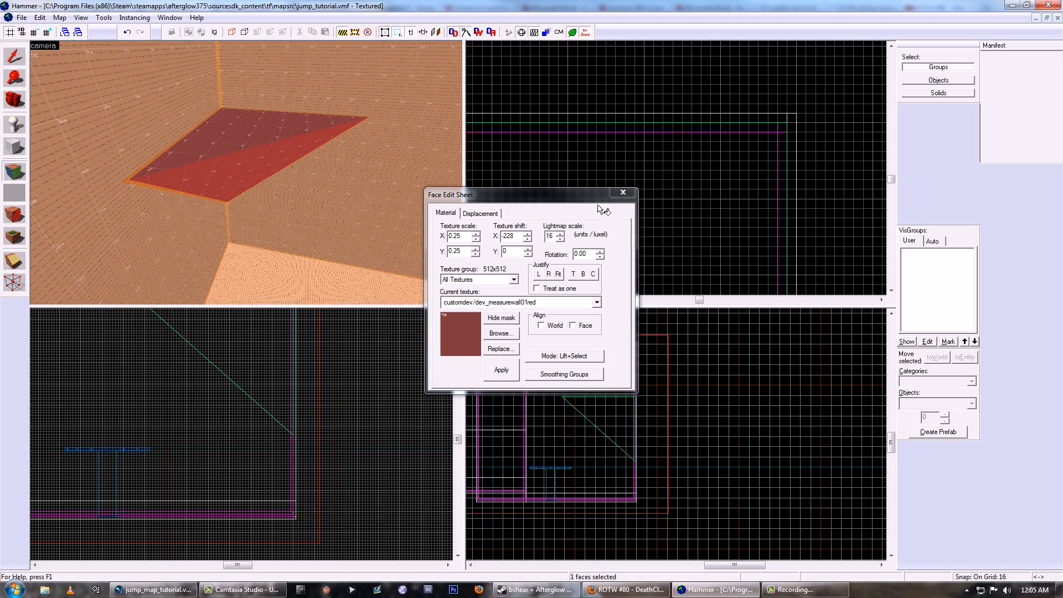
{"action": "left_click", "coordinate": [622, 192]}
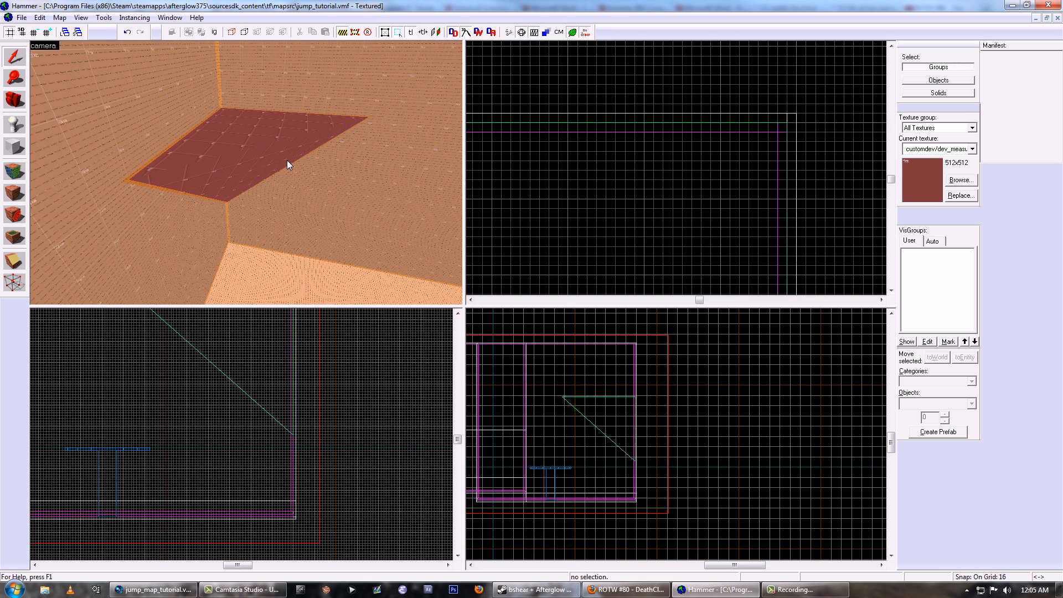